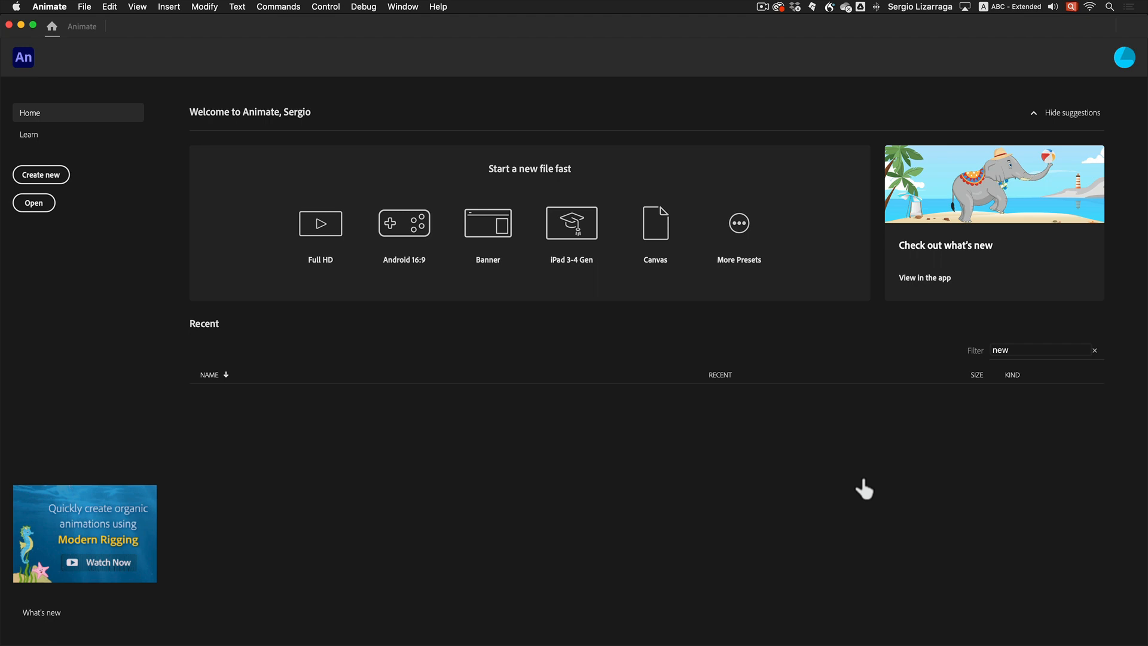
# Create a new HTML5 Canvas document, switch to the Designer workspace and reset its layout
pyautogui.click(664, 235)
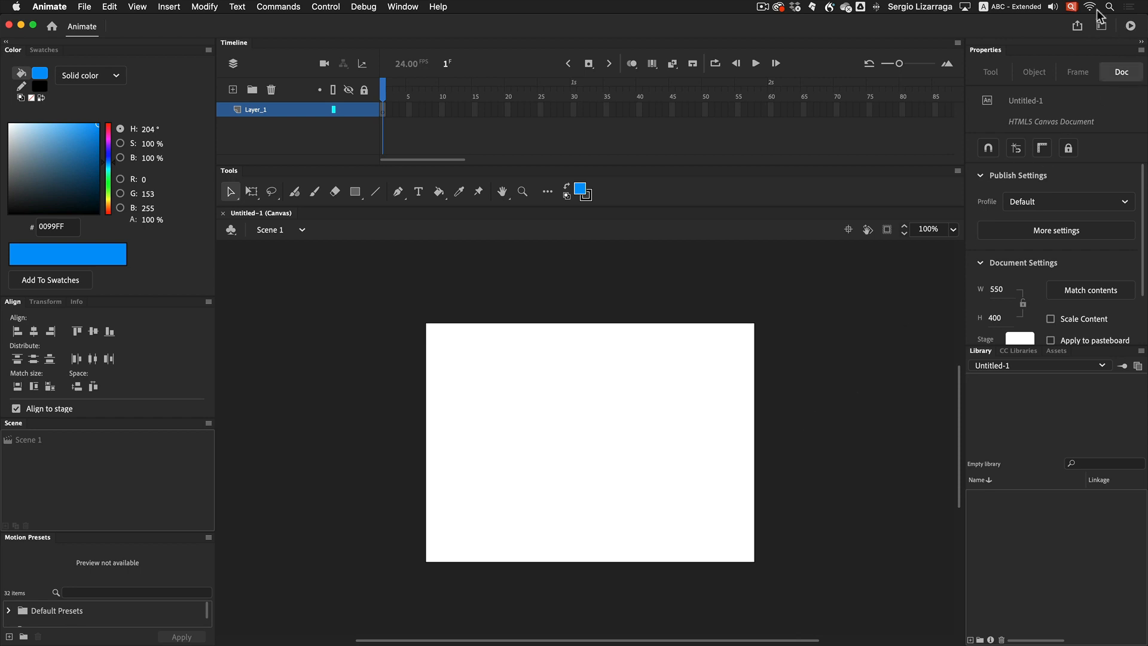
pyautogui.click(1102, 27)
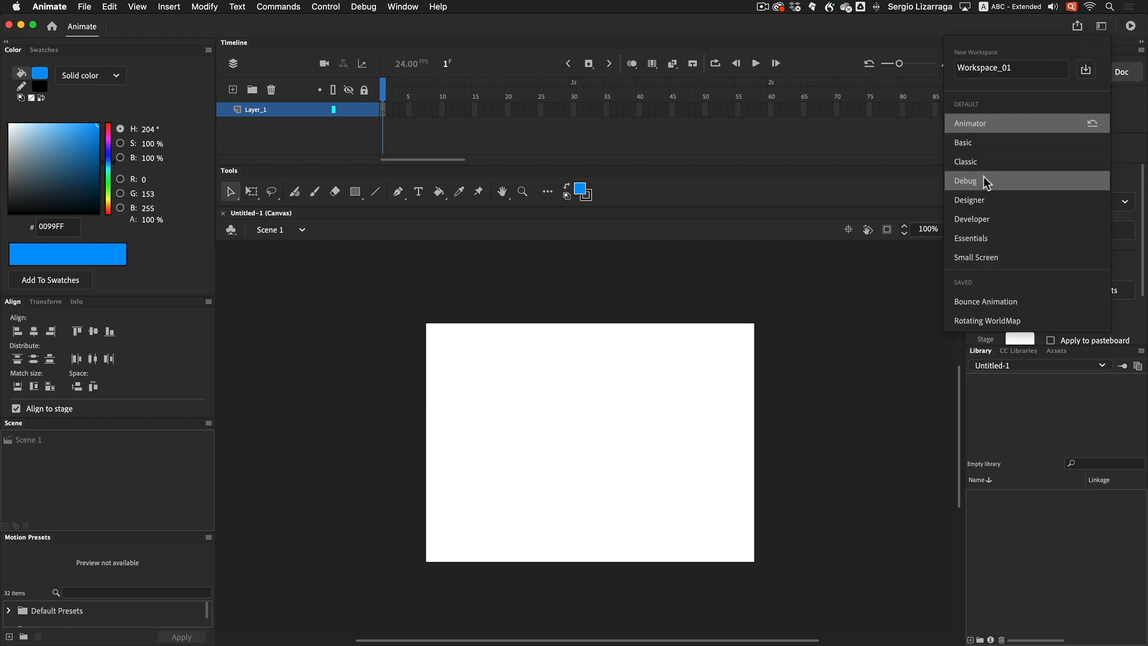
pyautogui.click(982, 203)
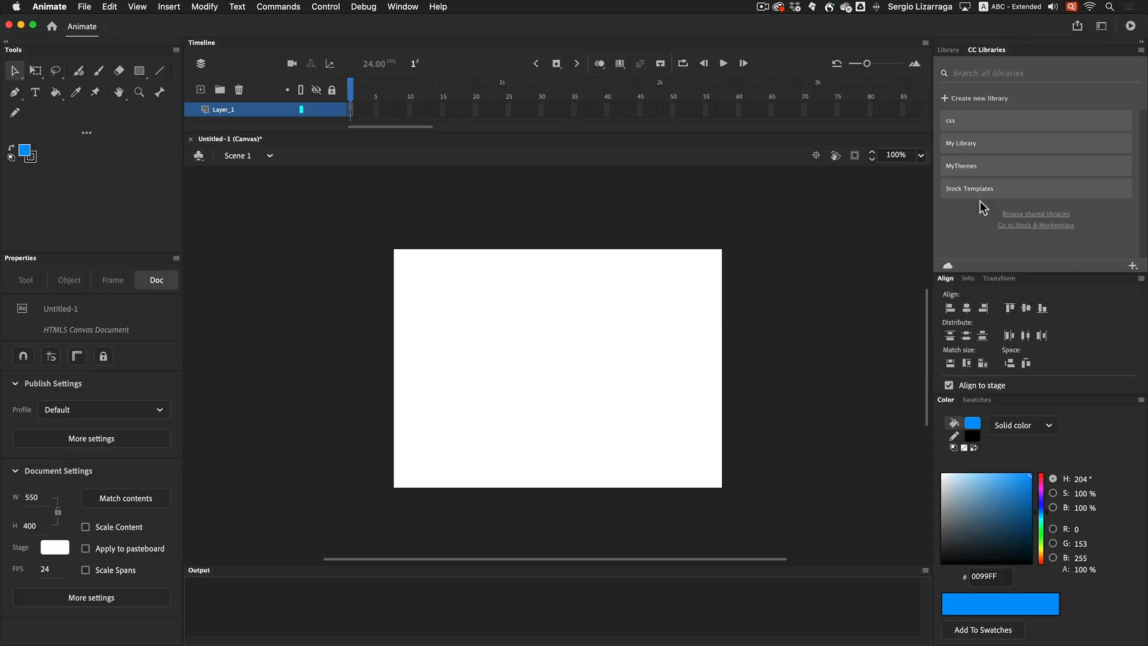
pyautogui.click(1101, 26)
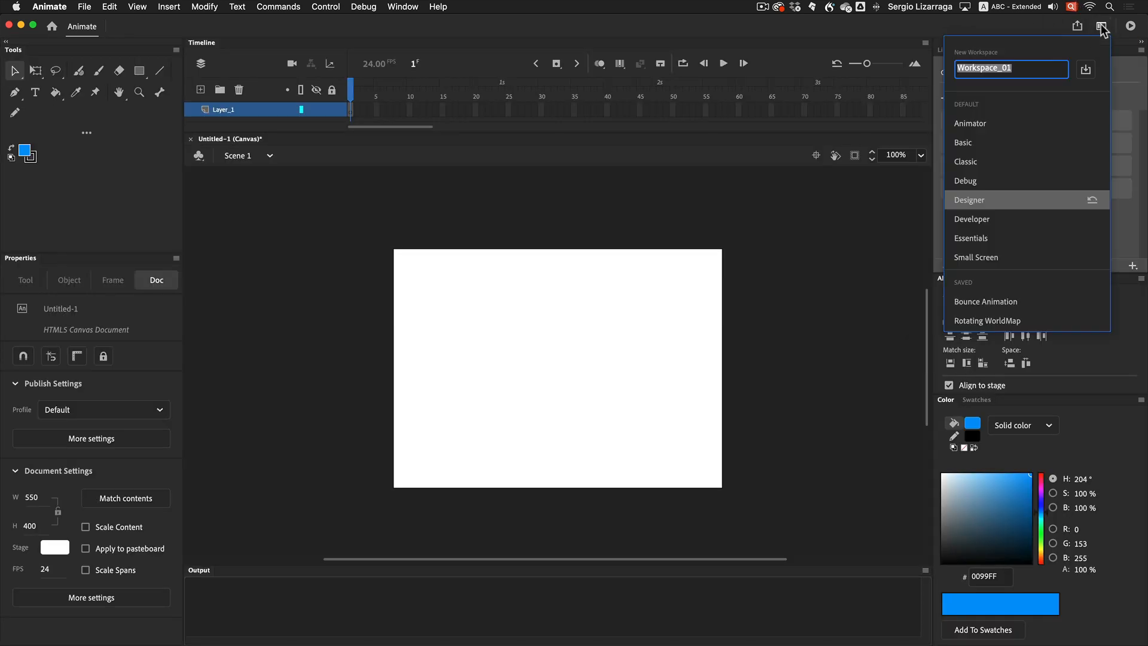
pyautogui.click(1093, 199)
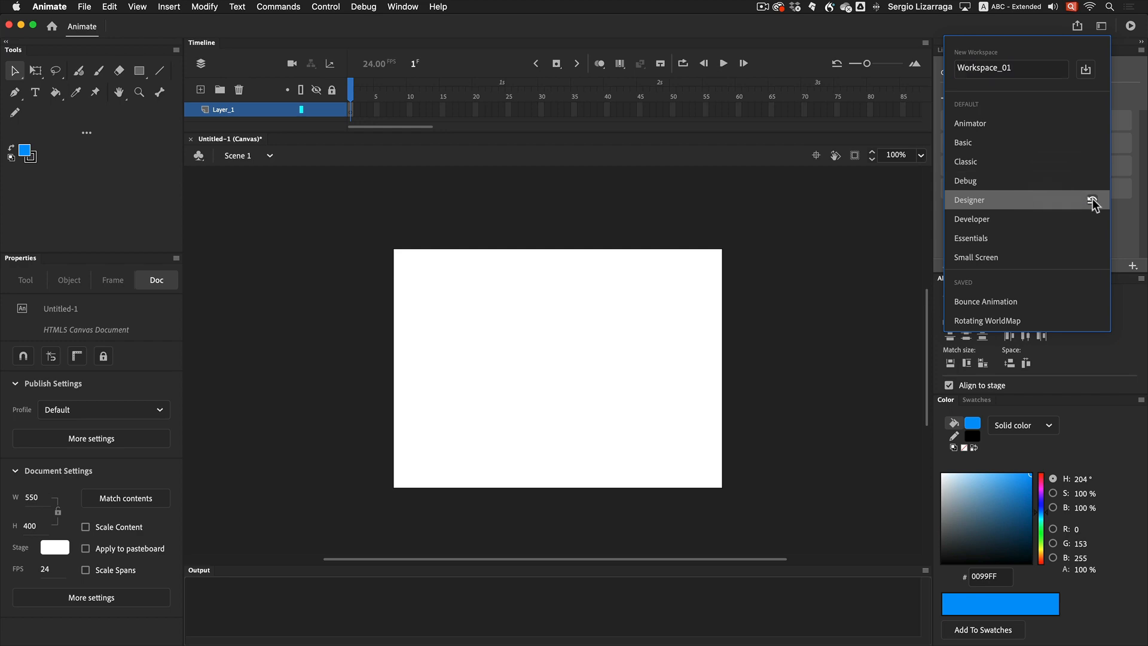
pyautogui.click(682, 351)
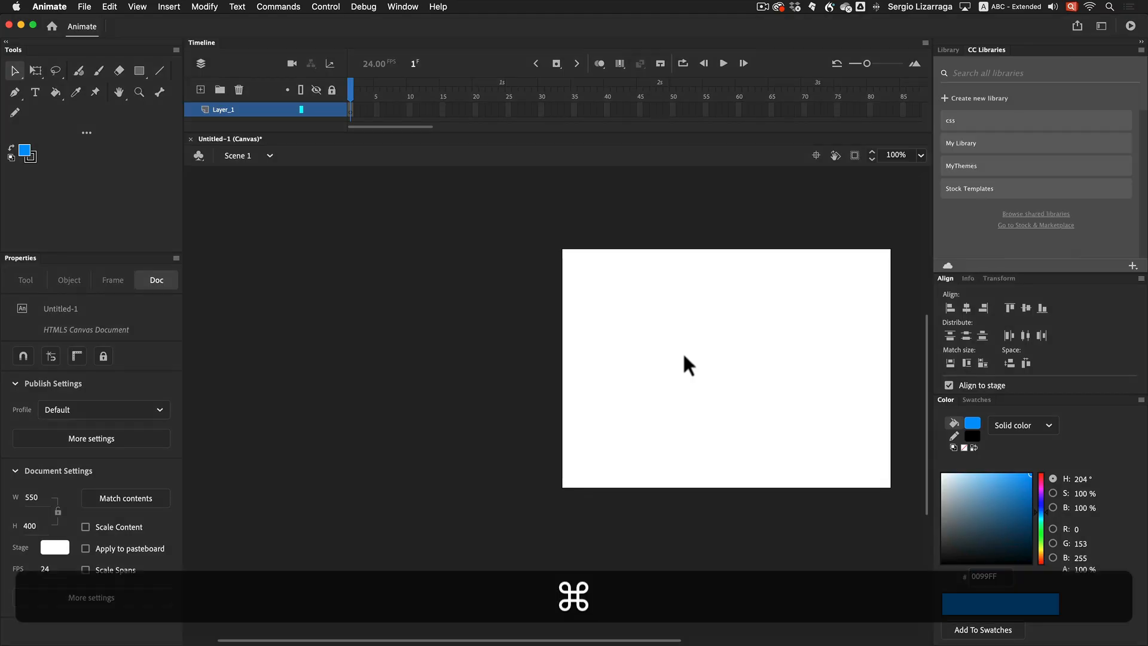
# Center the stage, test the empty document in the browser and close the preview
pyautogui.press('super+2')
pyautogui.press('super+1')
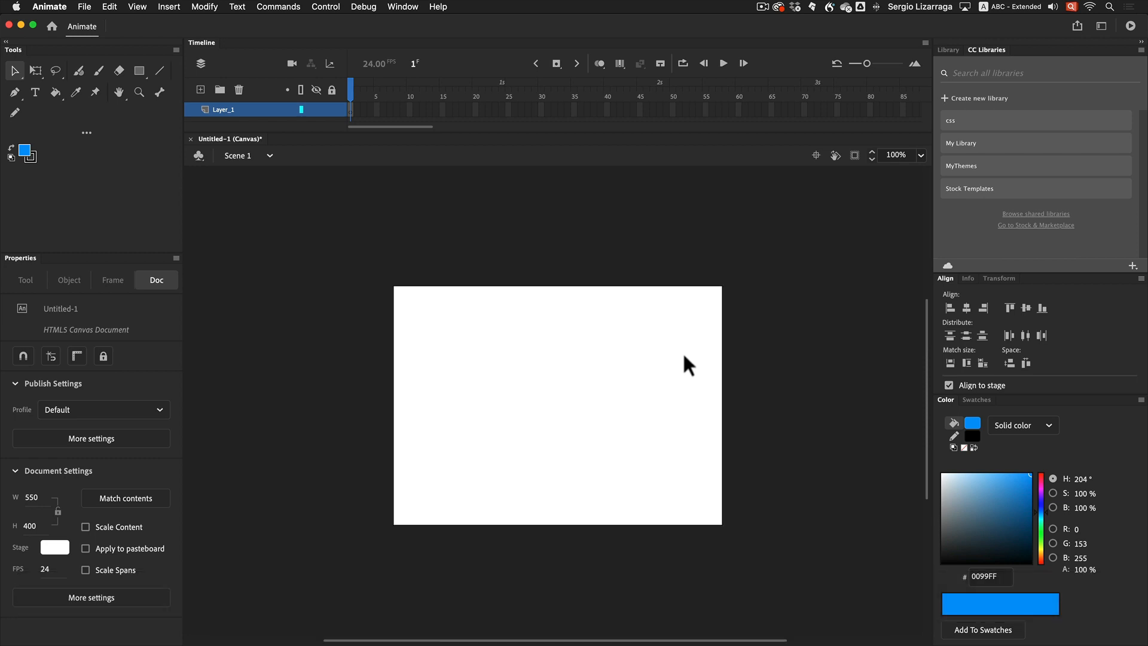
pyautogui.press('super')
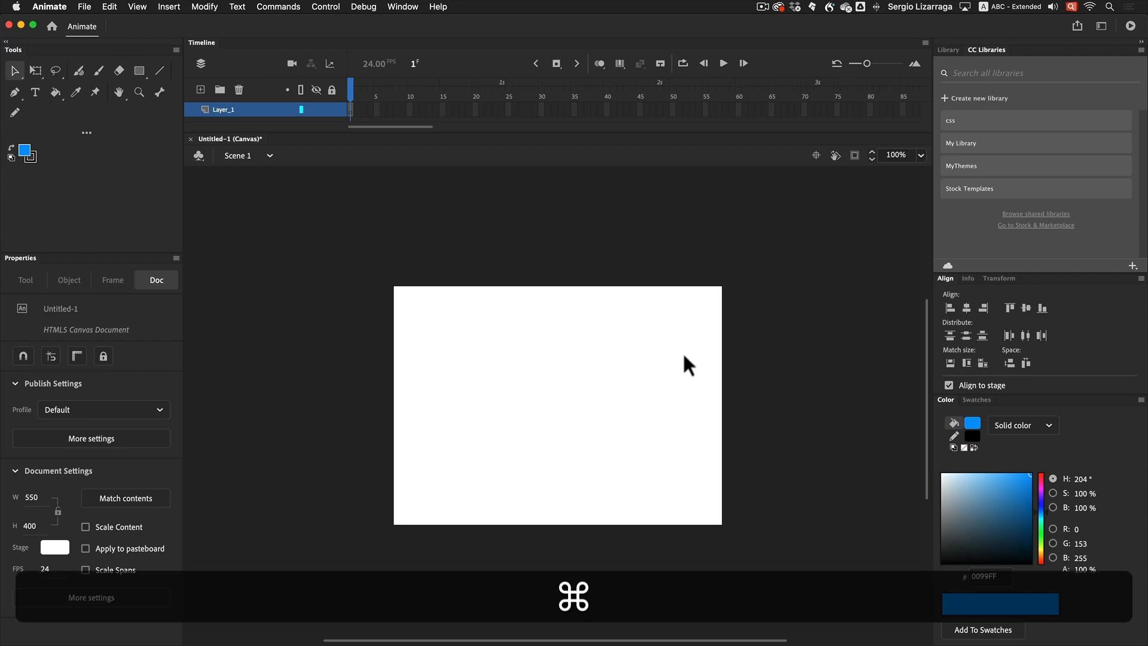
pyautogui.press('super+Return')
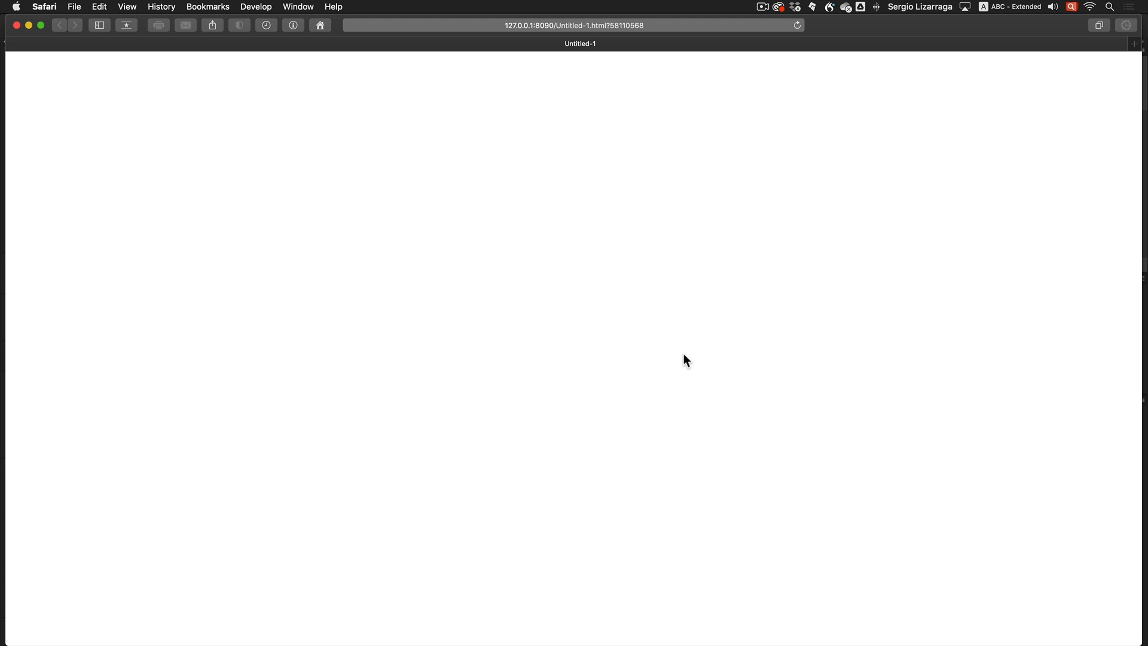
pyautogui.click(16, 26)
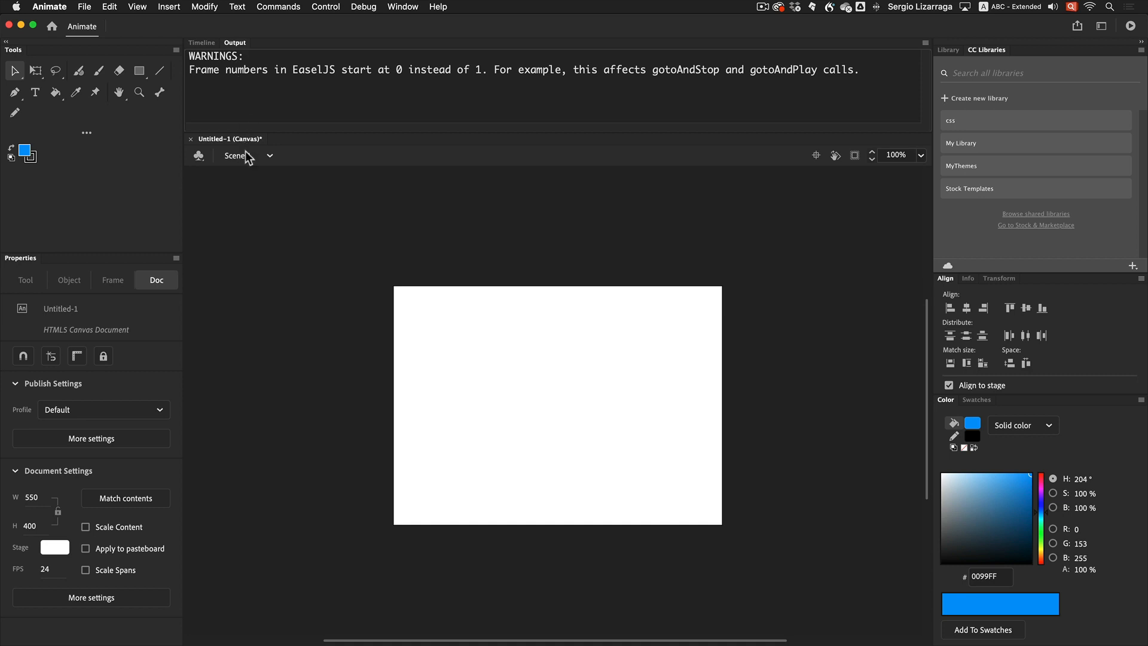
# Dock the Output panel below the stage, reduce its height and recenter the stage
pyautogui.moveTo(235, 43); pyautogui.dragTo(226, 639)
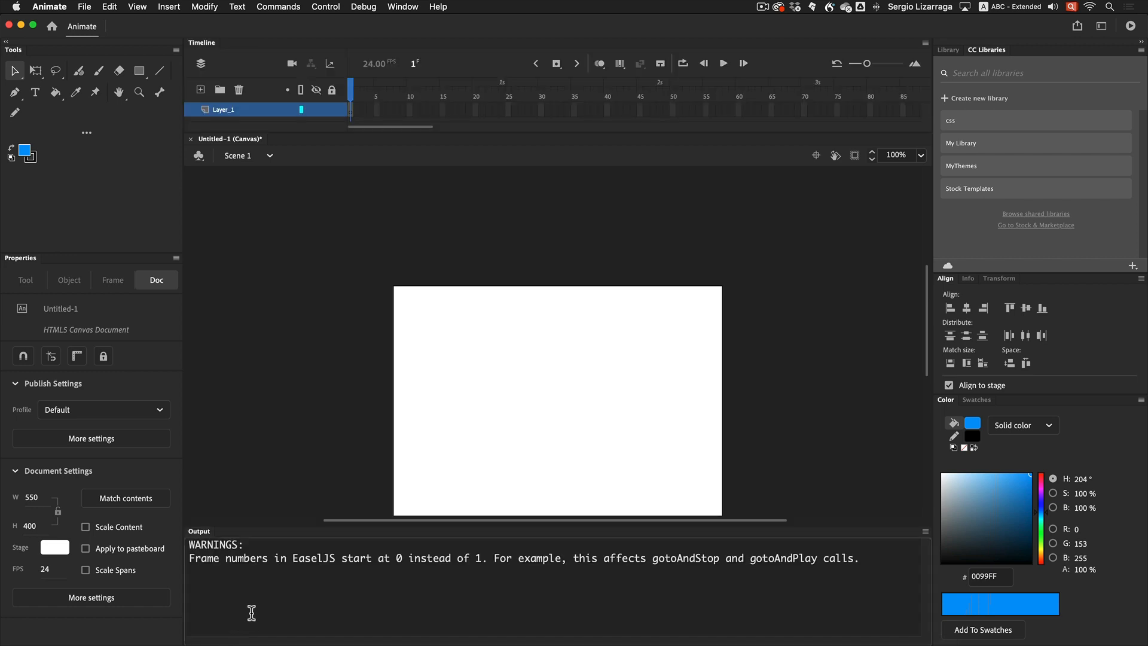
pyautogui.moveTo(303, 529); pyautogui.dragTo(294, 621)
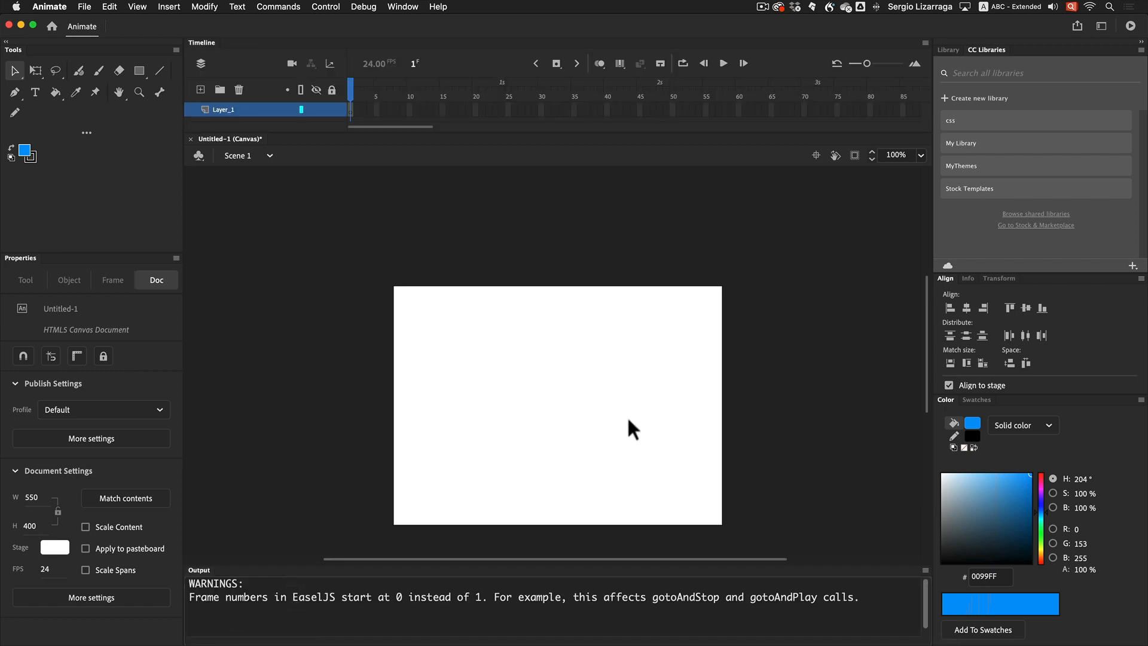
pyautogui.press('super+2')
pyautogui.press('super+1')
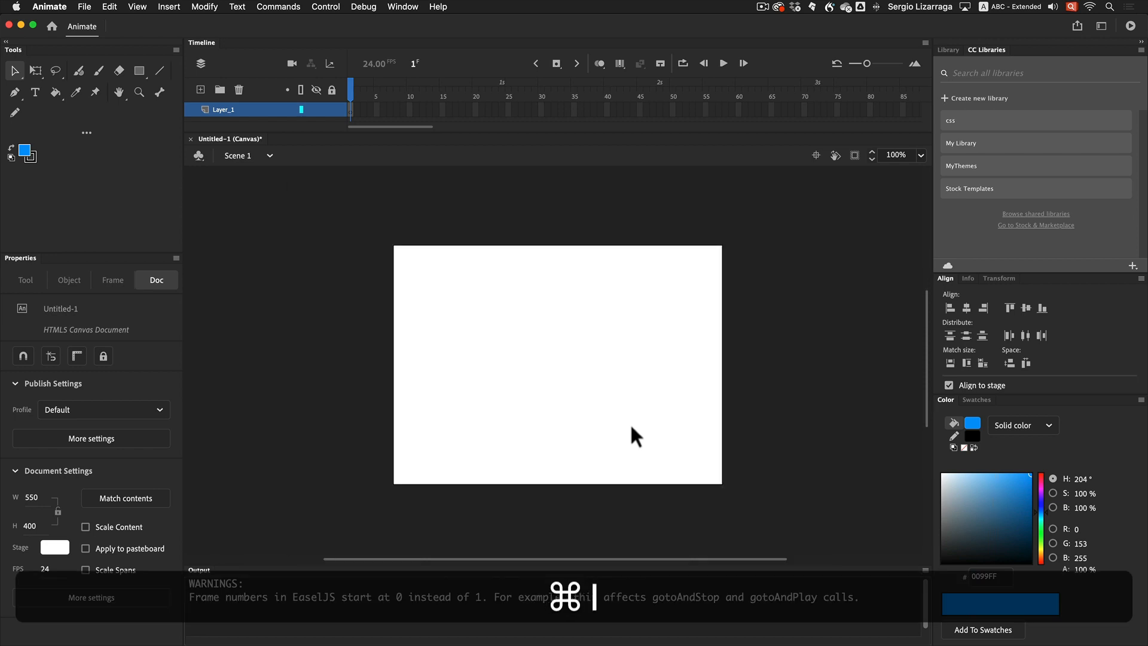
# Show the document's Library in place of CC Libraries and test the document in the browser again
pyautogui.click(945, 50)
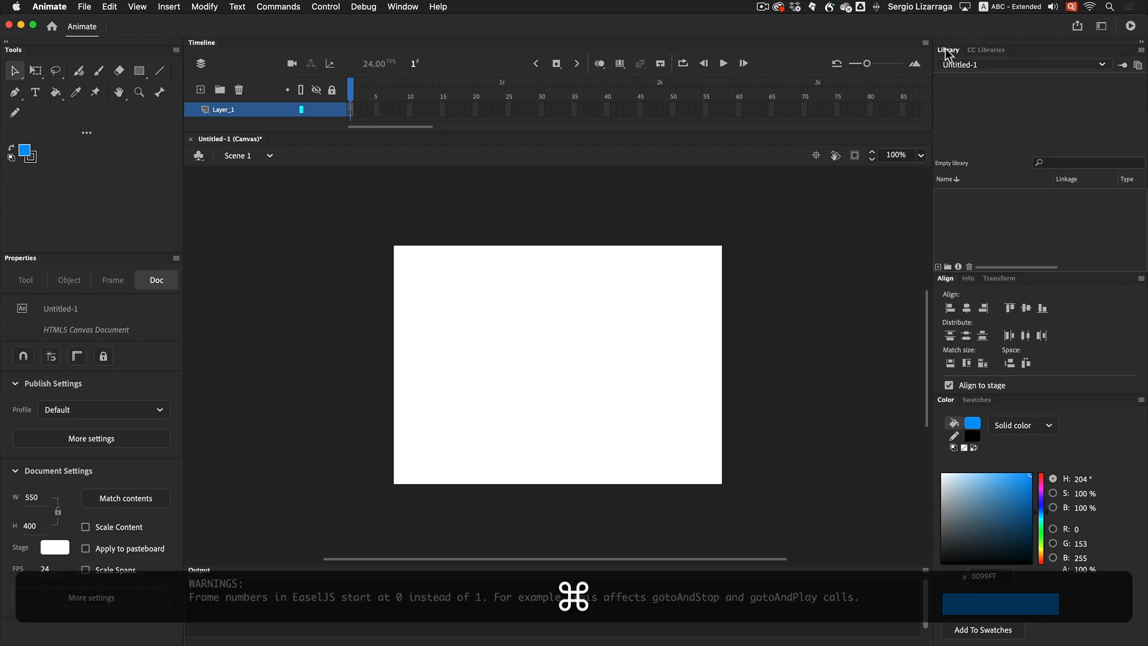
pyautogui.press('super+Return')
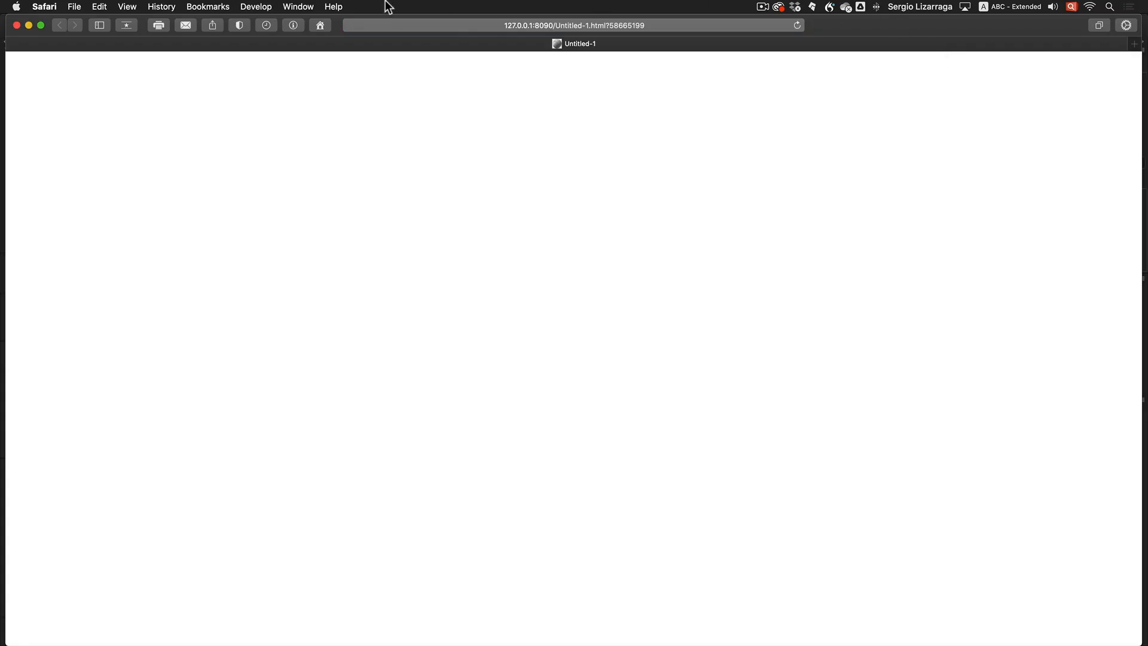
pyautogui.click(16, 25)
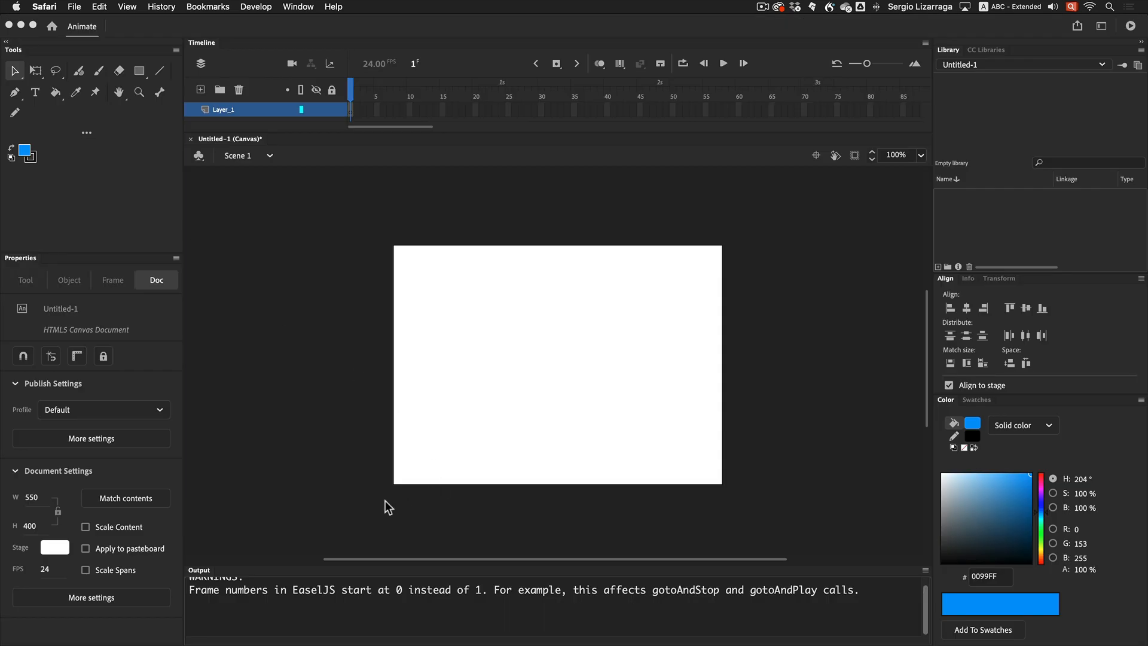
pyautogui.click(364, 503)
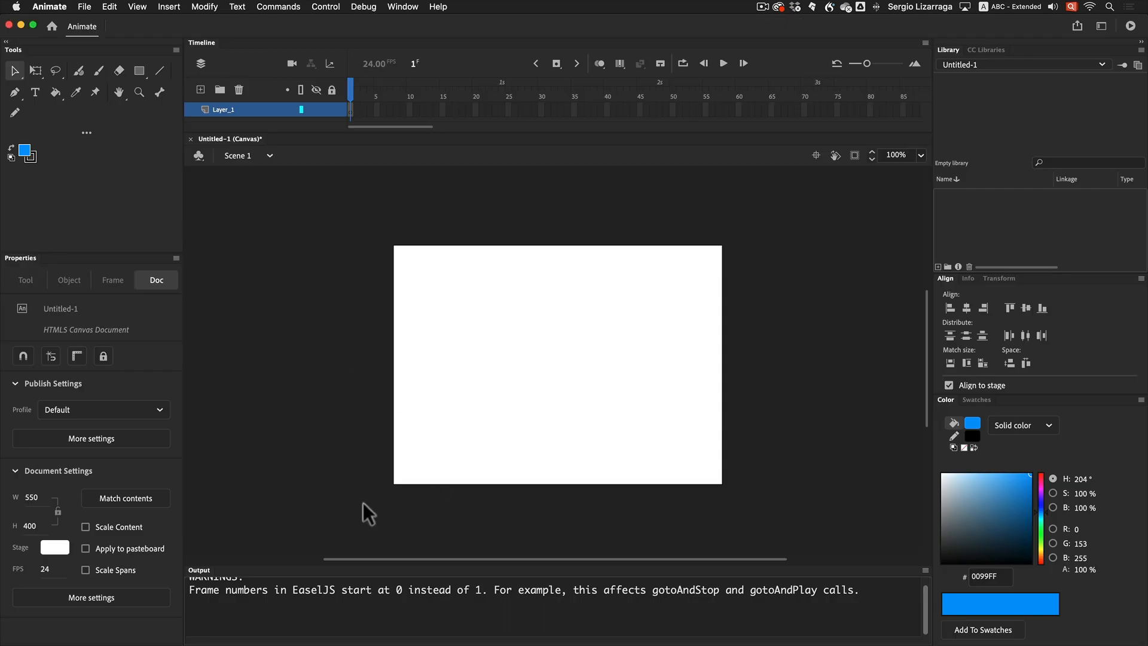
# Check the Output entry in the list of open panels and repeat the browser test of the document
pyautogui.click(363, 7)
pyautogui.click(315, 309)
pyautogui.click(403, 7)
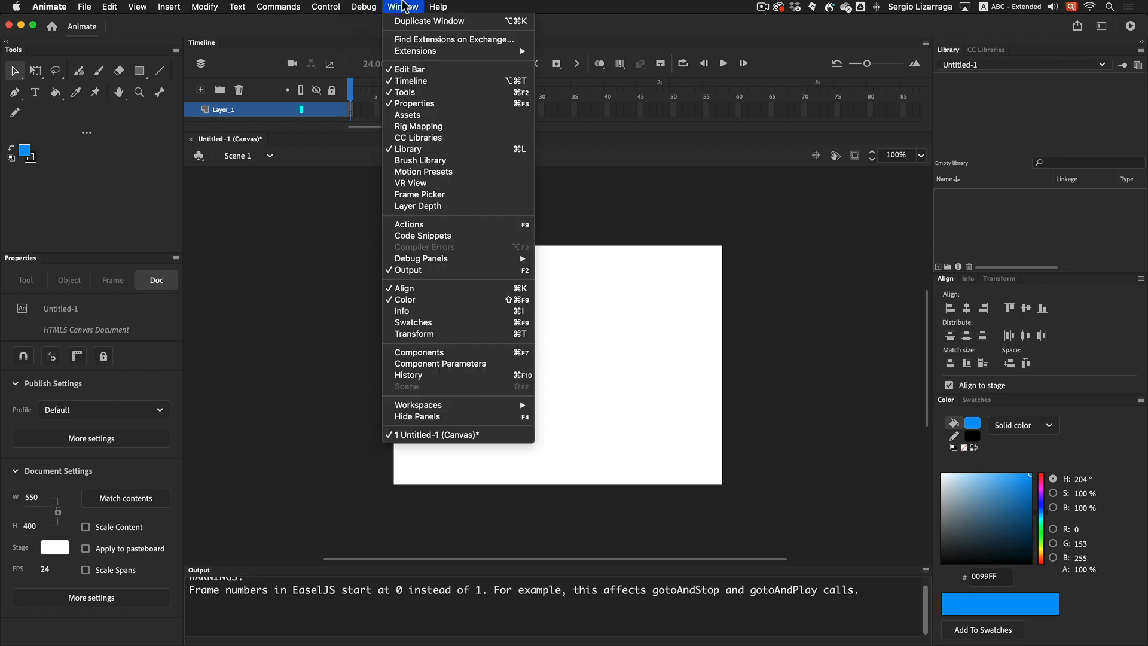
pyautogui.click(386, 269)
pyautogui.press('super+Return')
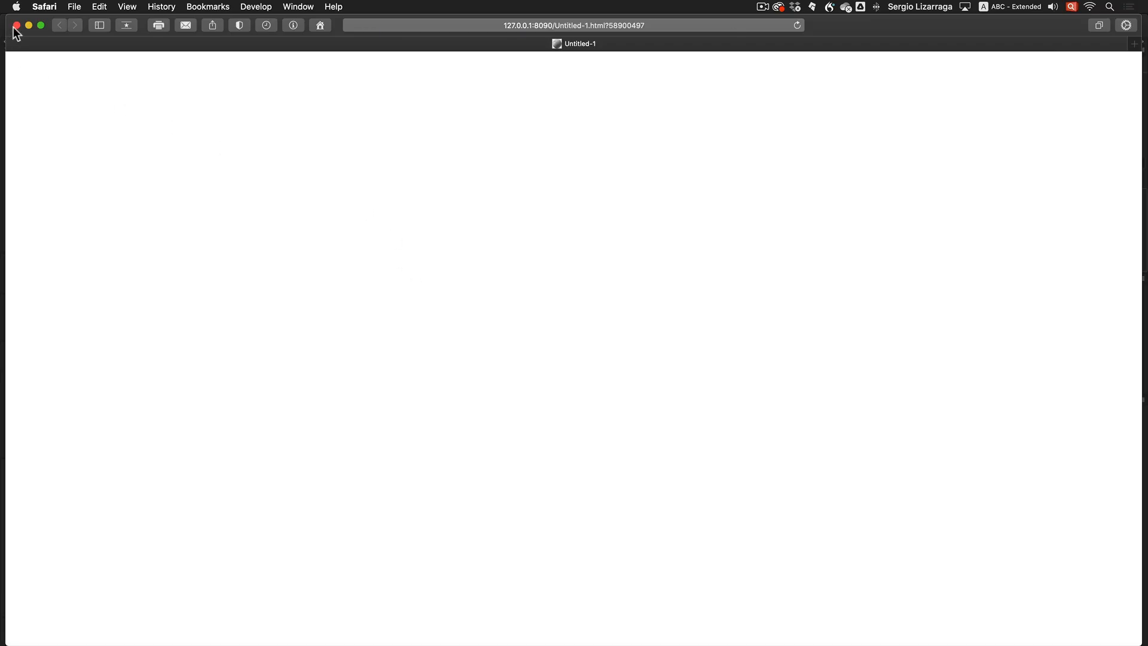
pyautogui.click(16, 25)
pyautogui.click(543, 372)
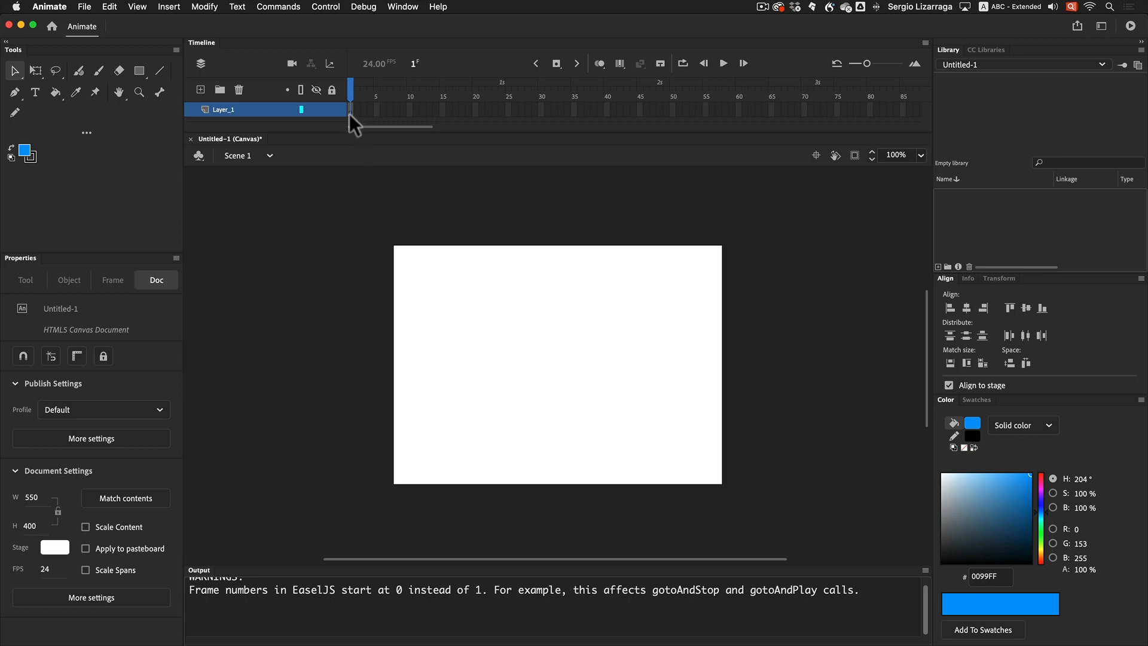
# Increase the Timeline panel's height to make room for more layers and recenter the stage
pyautogui.click(479, 128)
pyautogui.moveTo(481, 133)
pyautogui.mouseDown()
pyautogui.moveTo(480, 167)
pyautogui.moveTo(481, 133)
pyautogui.mouseUp()
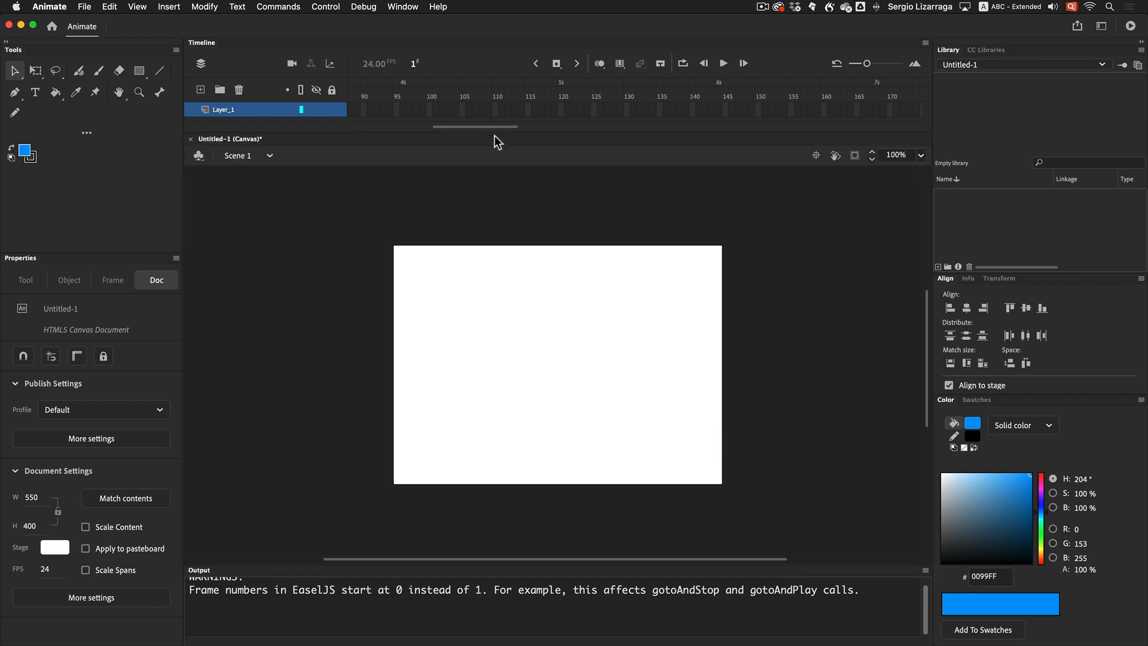
pyautogui.moveTo(577, 138); pyautogui.dragTo(580, 183)
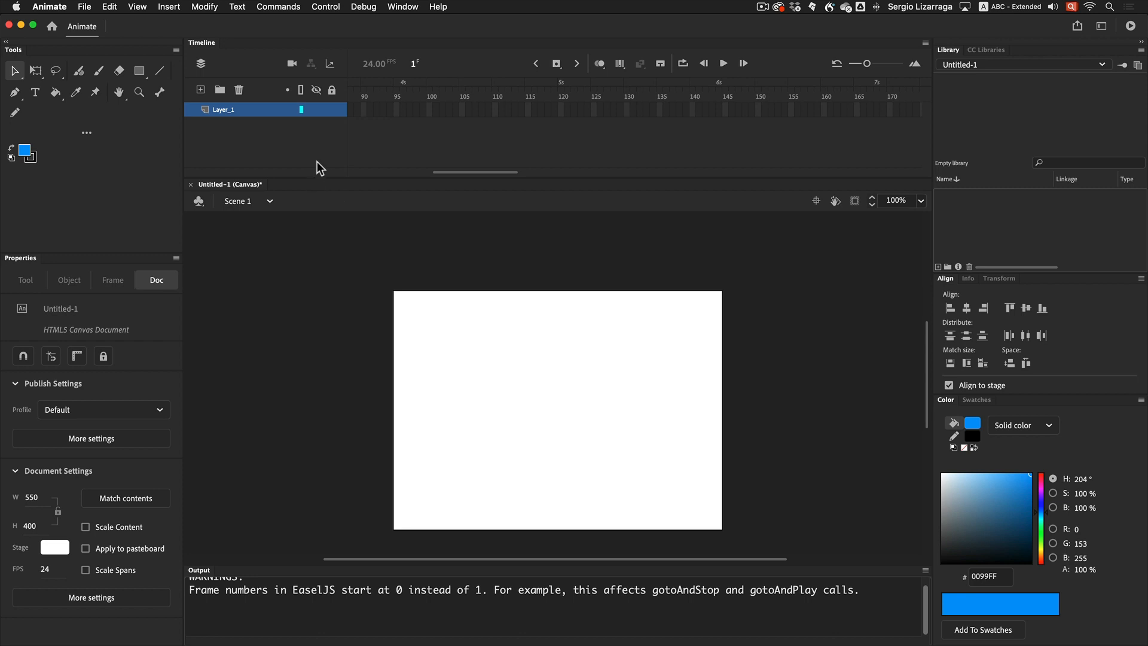
pyautogui.press('super+2')
pyautogui.press('super+1')
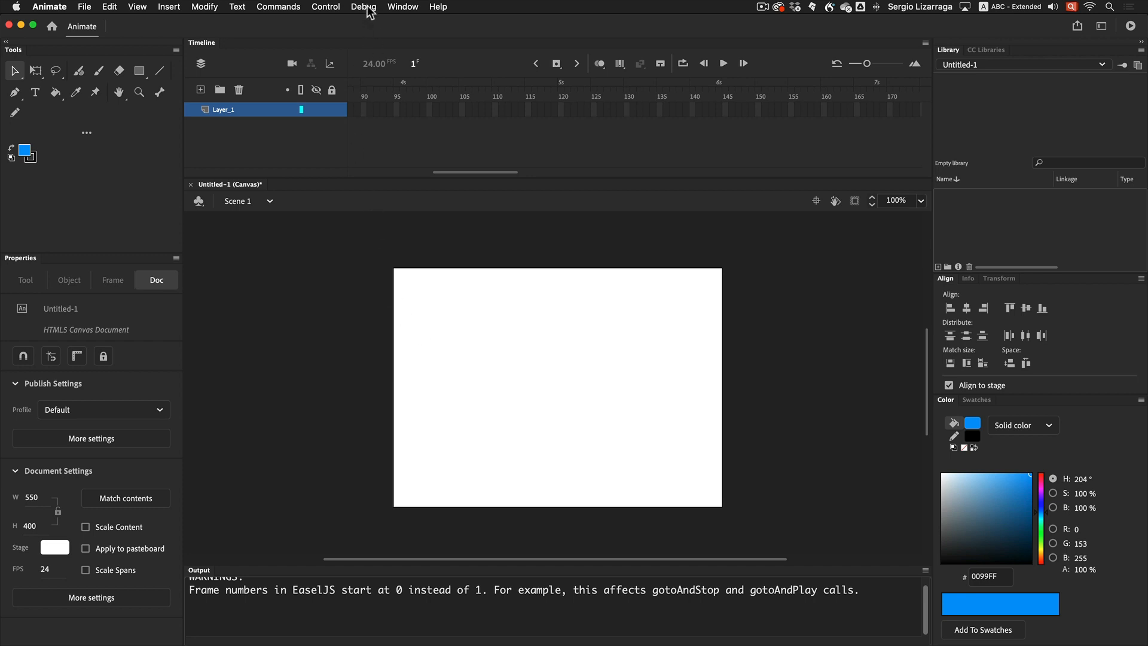
# Add the custom Keyline code snippet to frame 1, enlarge the Actions window and highlight the canvas.style.border line
pyautogui.click(397, 9)
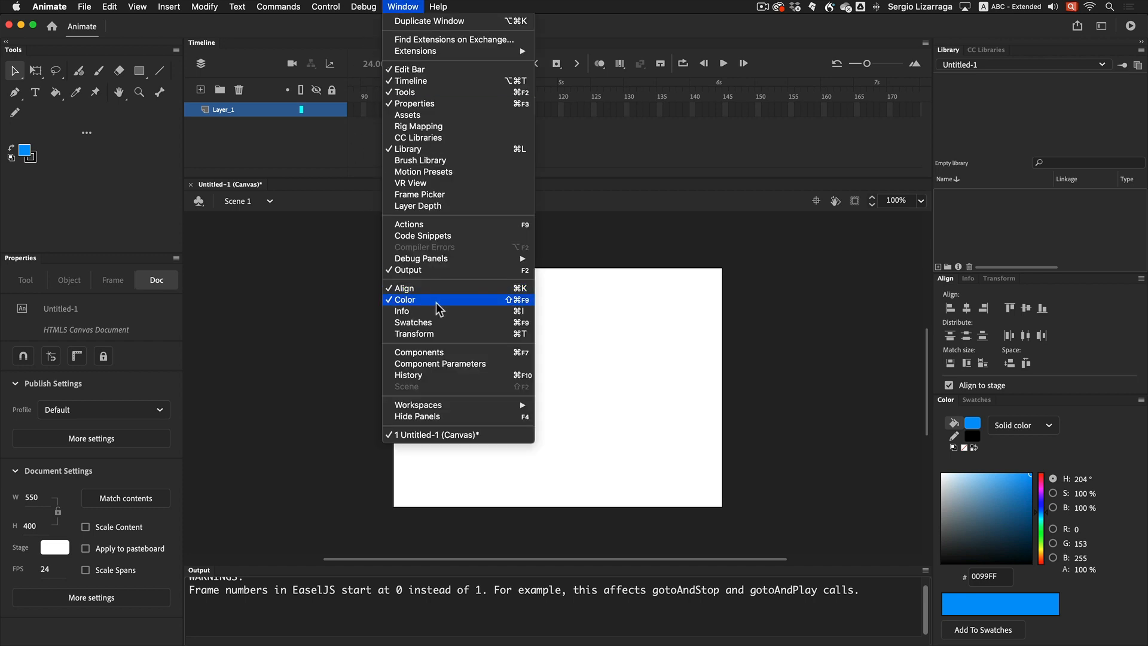
pyautogui.click(441, 236)
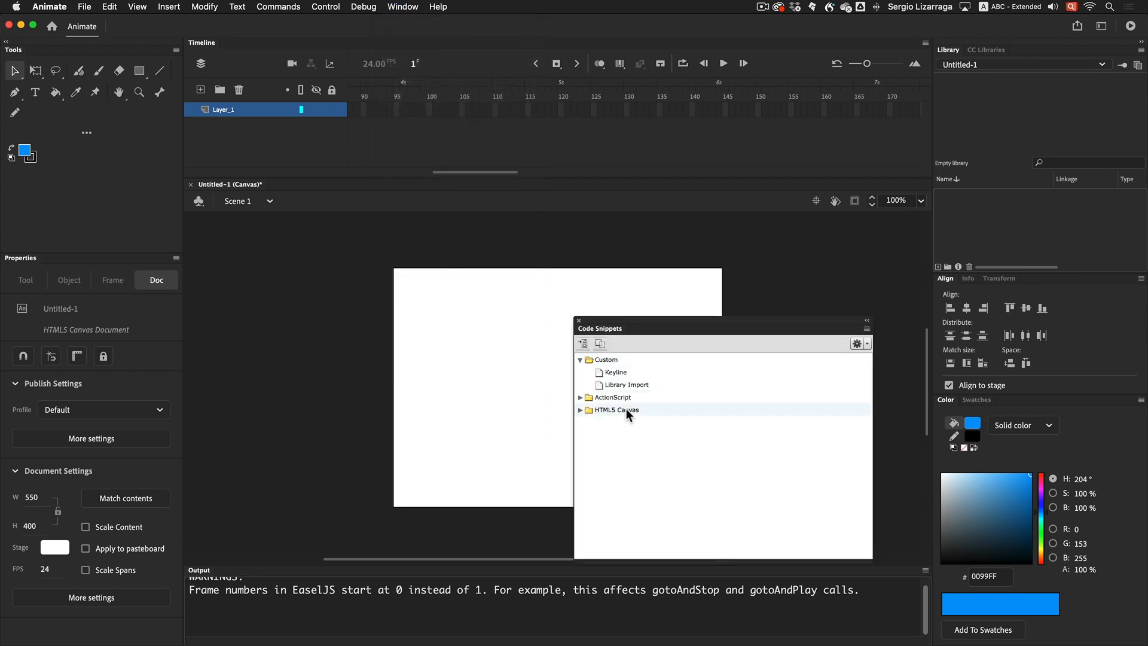
pyautogui.click(613, 371)
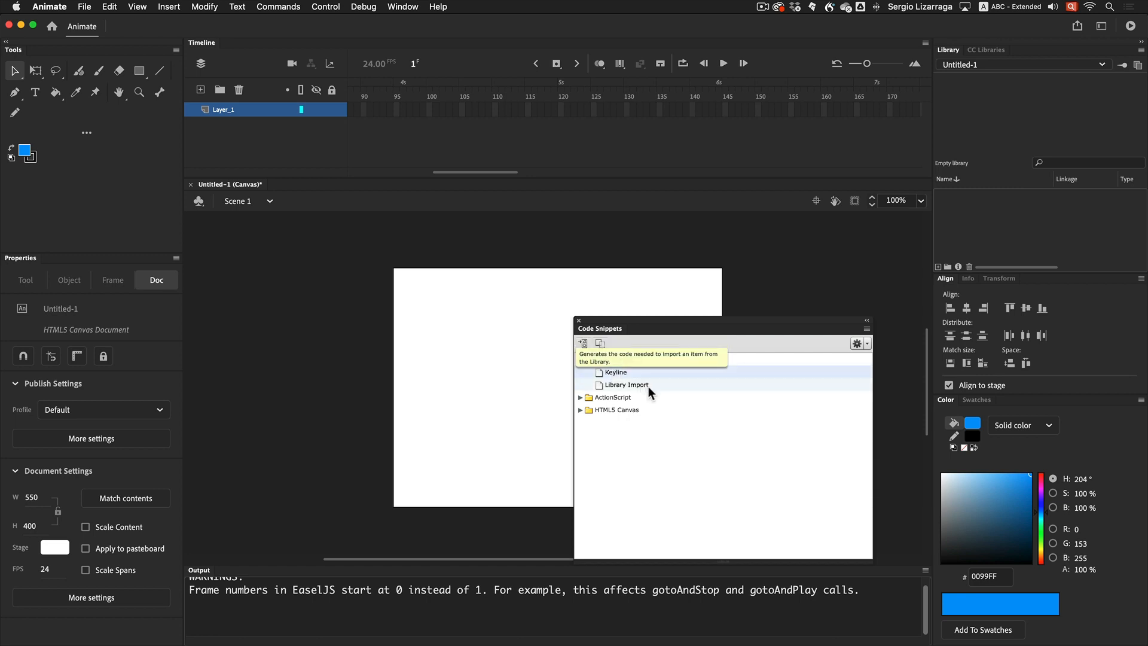
pyautogui.doubleClick(599, 371)
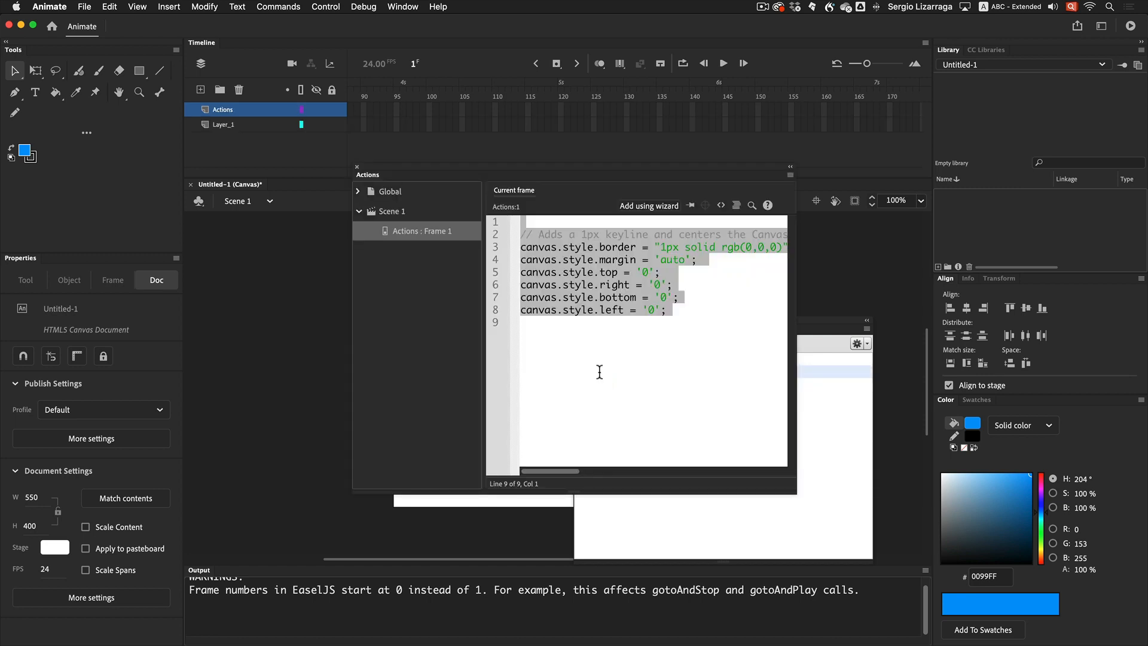
pyautogui.moveTo(797, 494); pyautogui.dragTo(1085, 515)
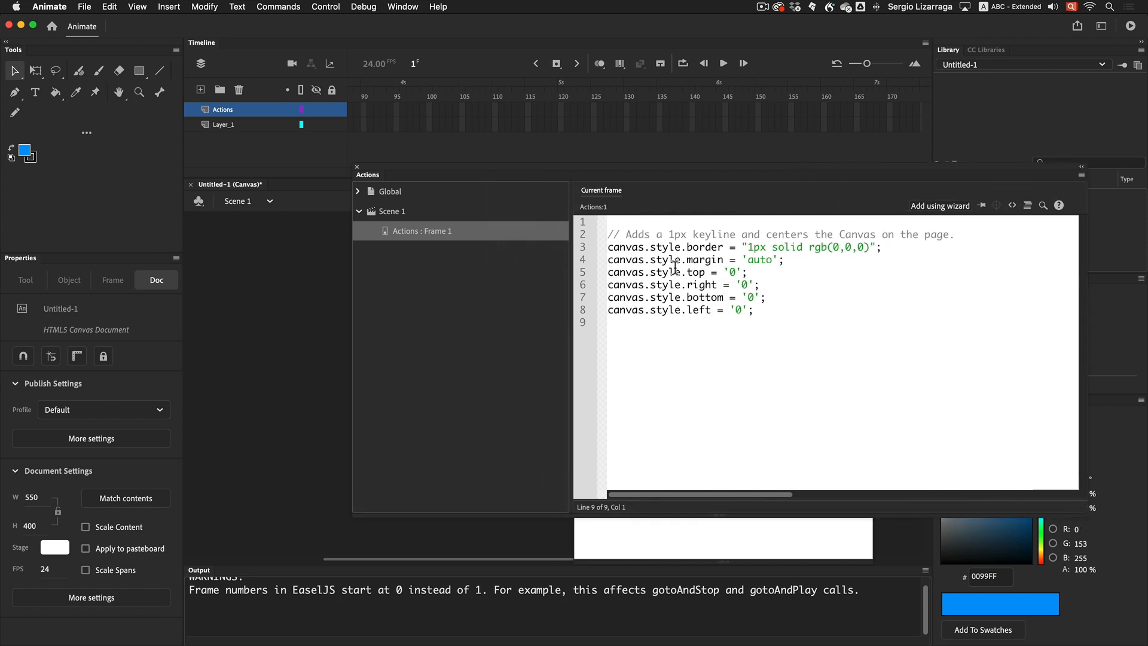
pyautogui.moveTo(606, 247); pyautogui.dragTo(899, 251)
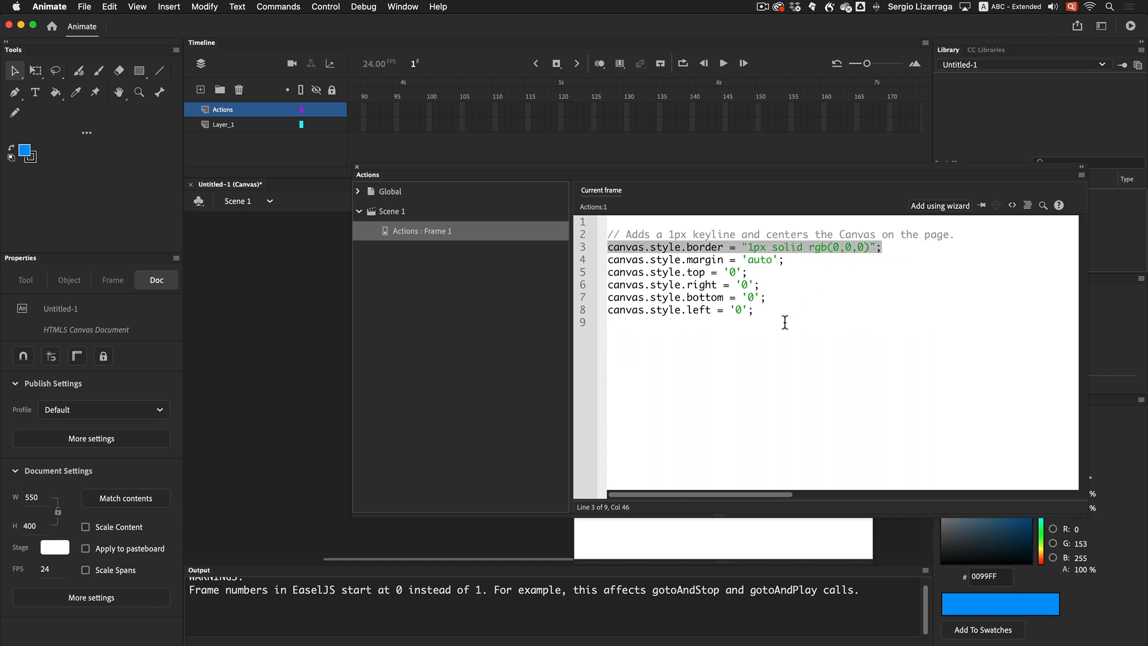
# Close the Actions window, test the keyline in the browser, and close the preview and the Code Snippets window
pyautogui.click(357, 167)
pyautogui.press('super+Return')
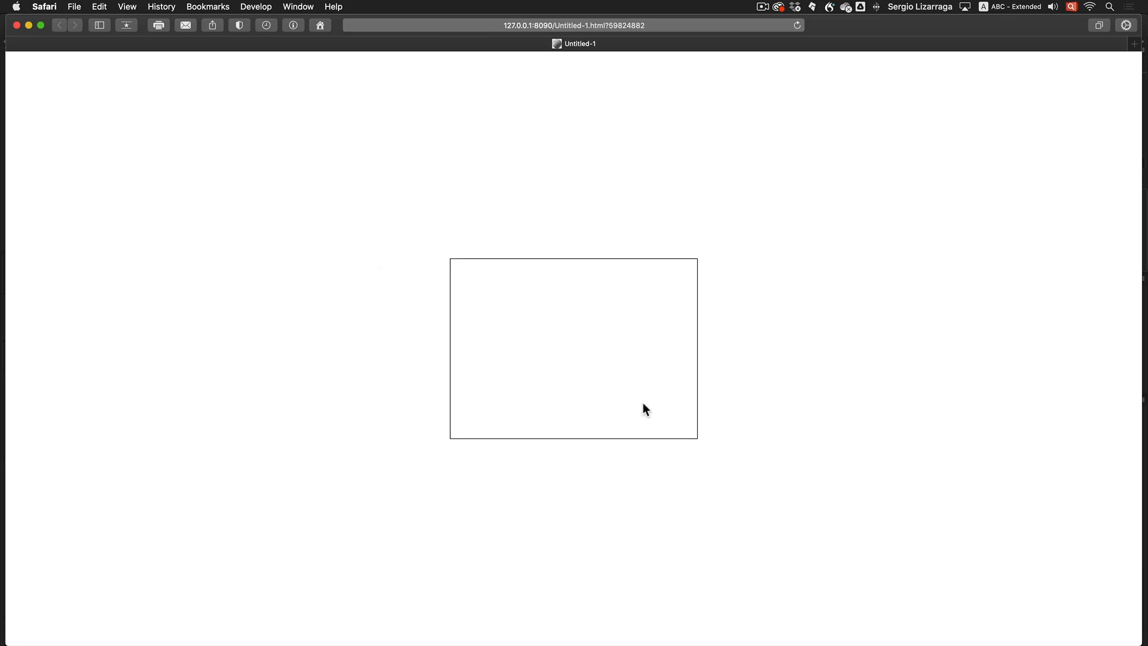
pyautogui.moveTo(0, 0)
pyautogui.click(98, 196)
pyautogui.click(17, 25)
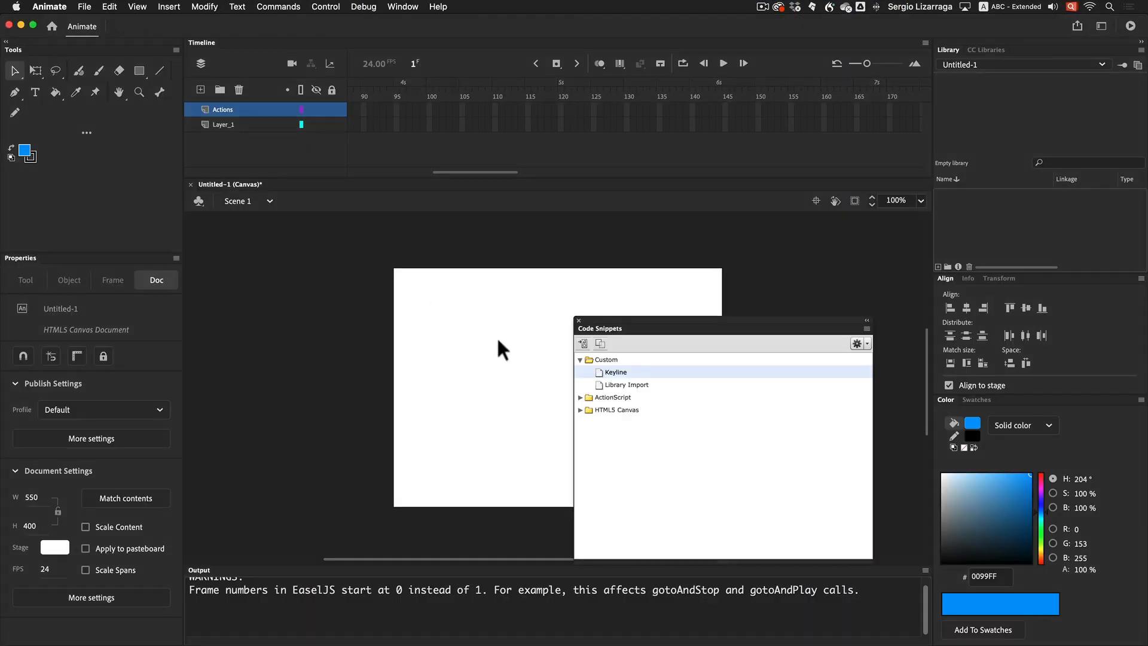
pyautogui.click(578, 320)
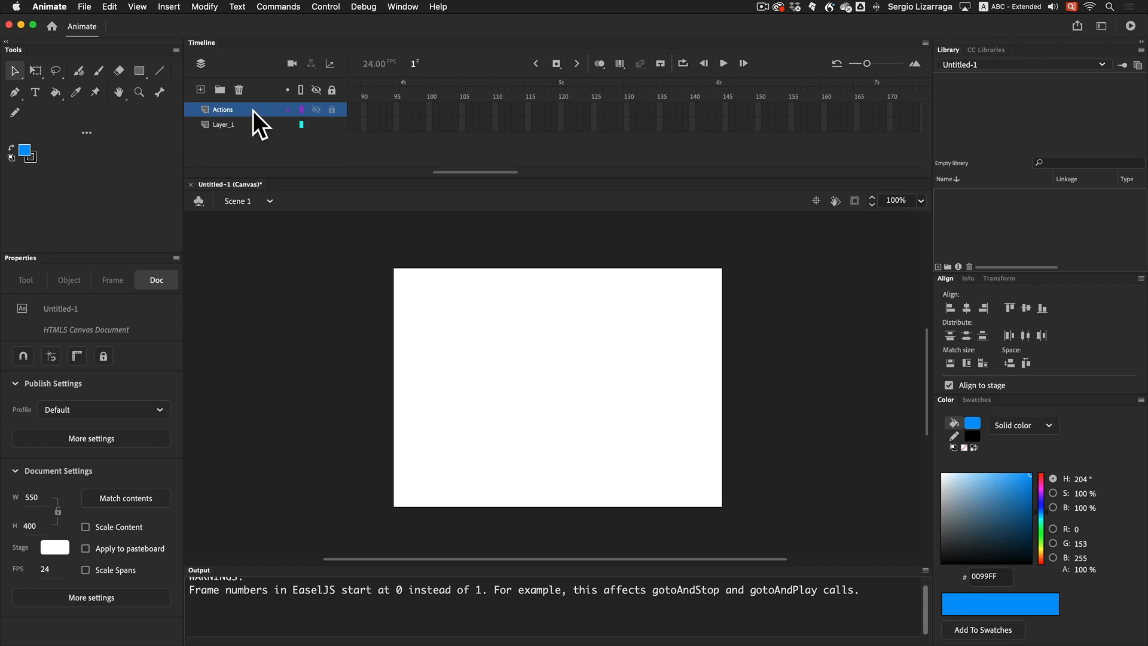
# Lock the Actions layer and return the timeline display to frame 1
pyautogui.click(332, 110)
pyautogui.hscroll(-5, 397, 113)
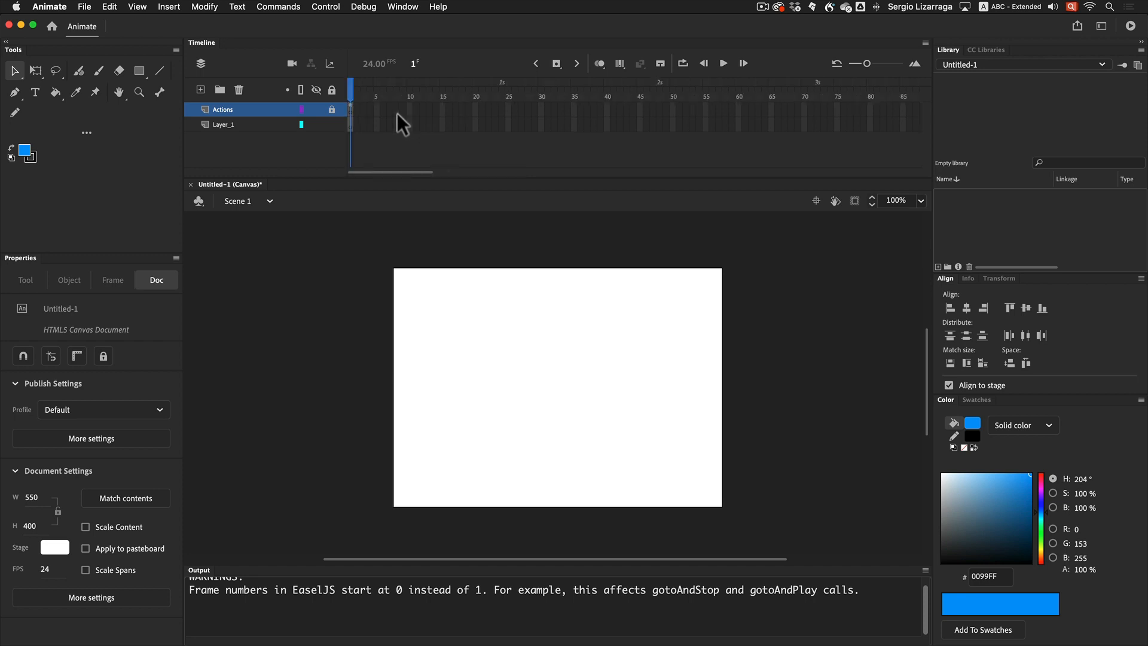
# On frame 1 of Layer_1, set the Line tool's stroke style to Arrow 2.01 from the Brush Library's Arrows Special set
pyautogui.click(350, 125)
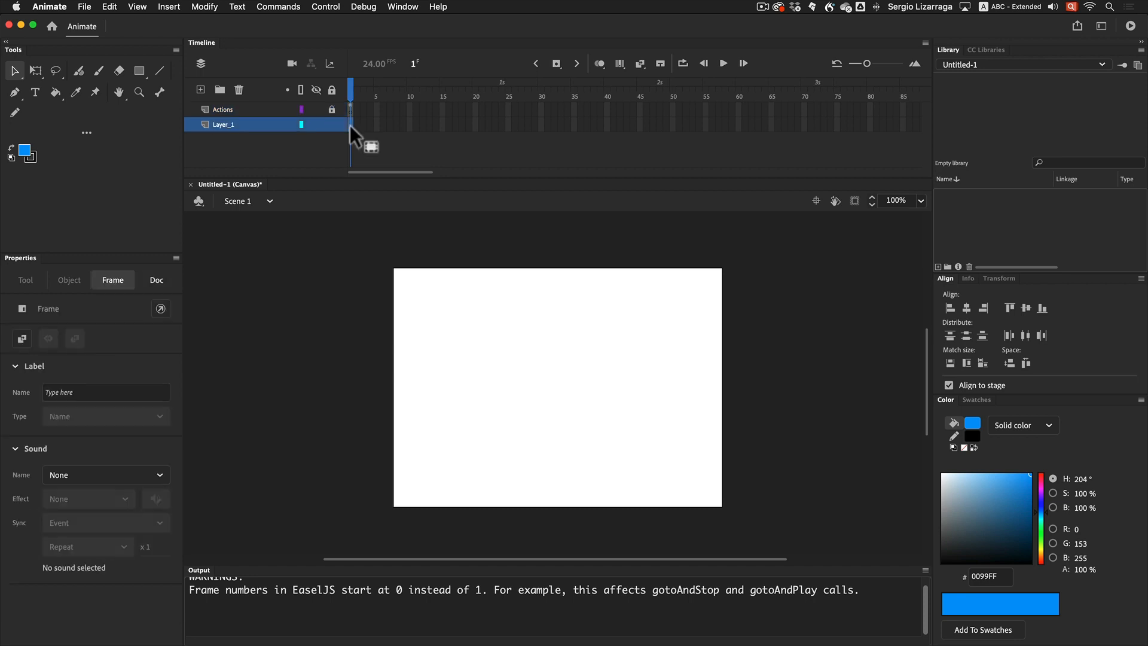
pyautogui.click(142, 72)
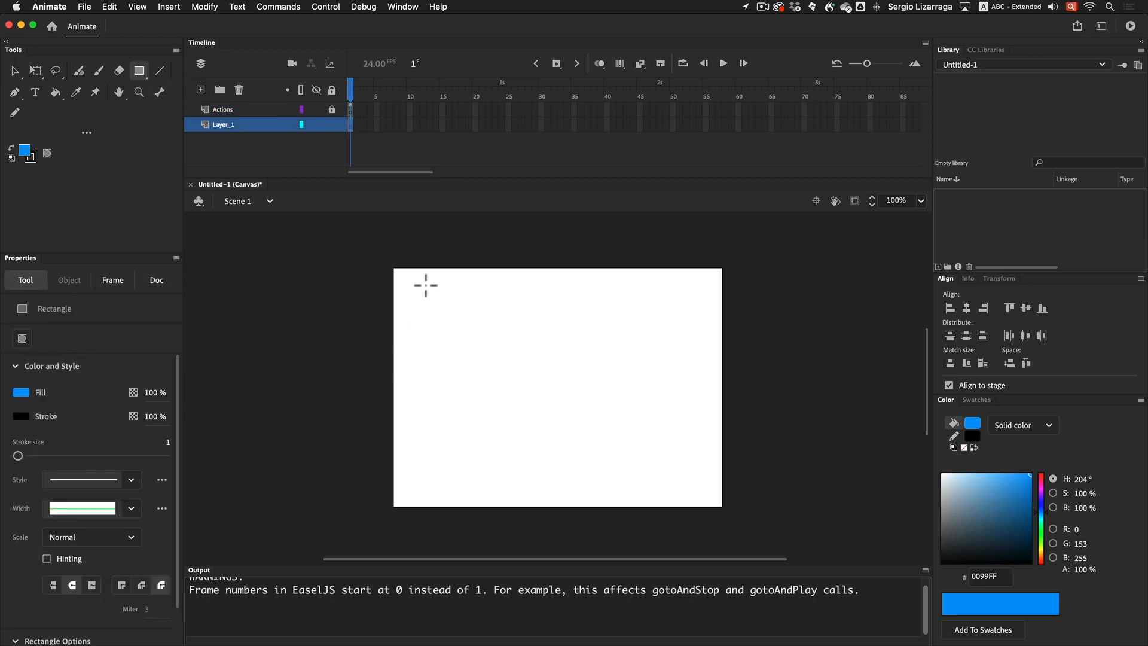
pyautogui.click(351, 124)
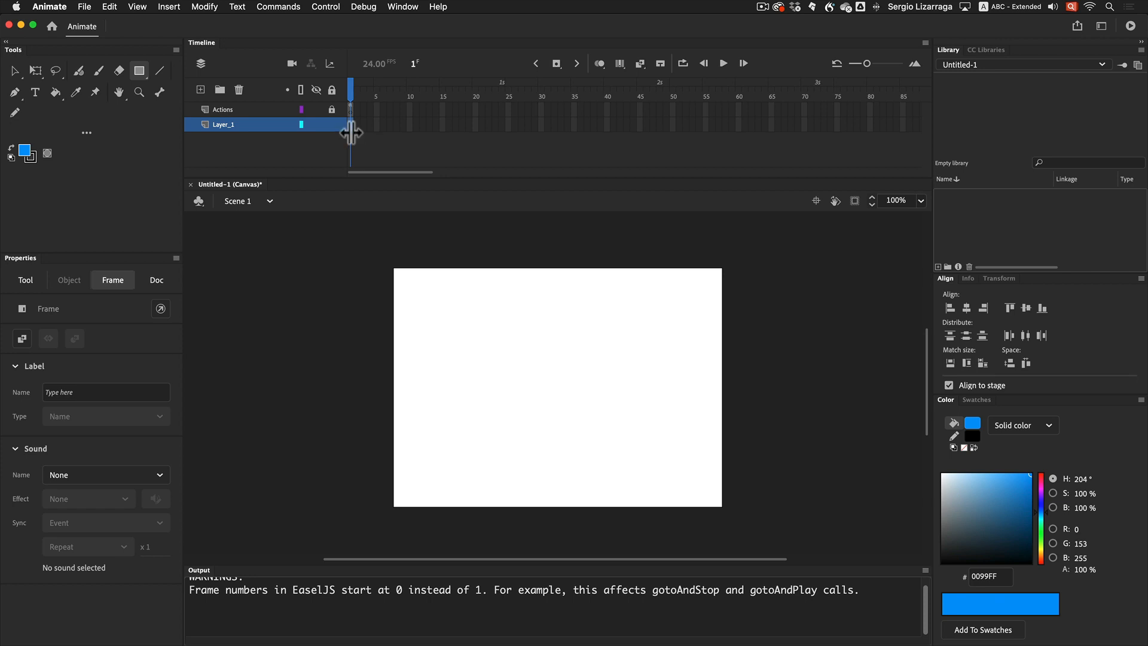
pyautogui.click(160, 70)
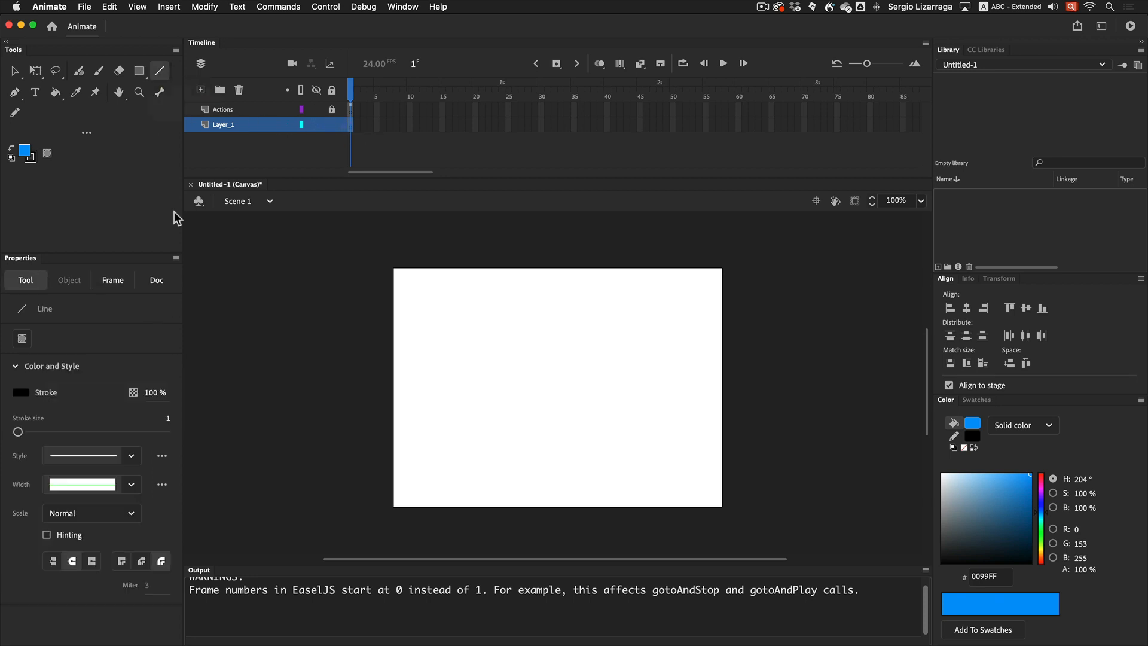
pyautogui.click(162, 457)
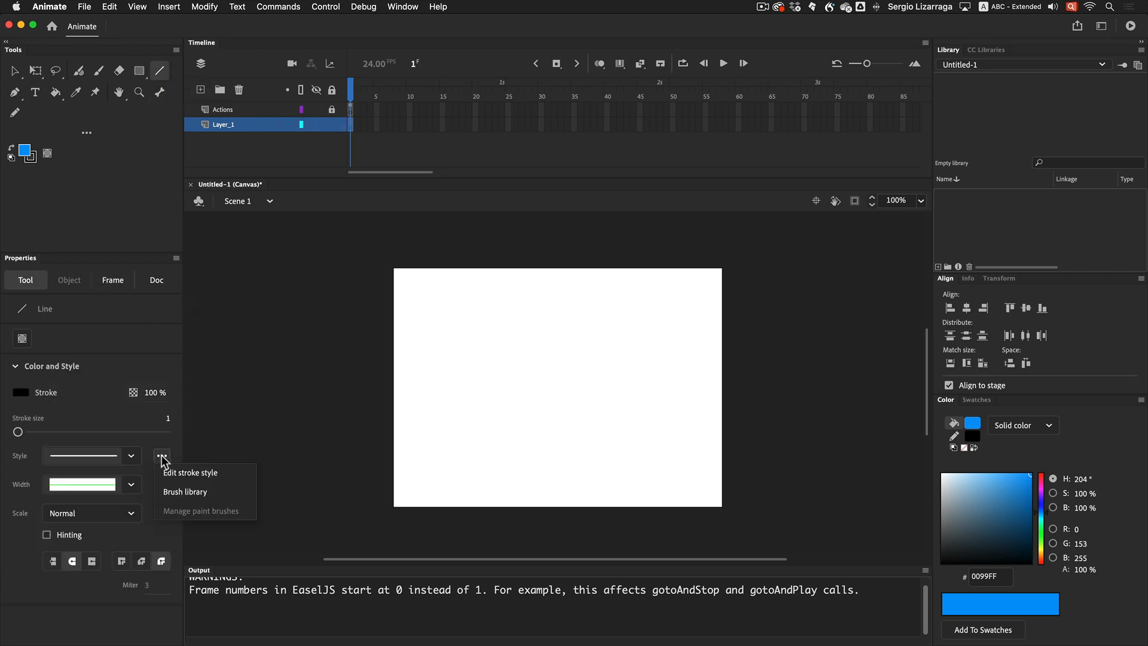
pyautogui.click(179, 491)
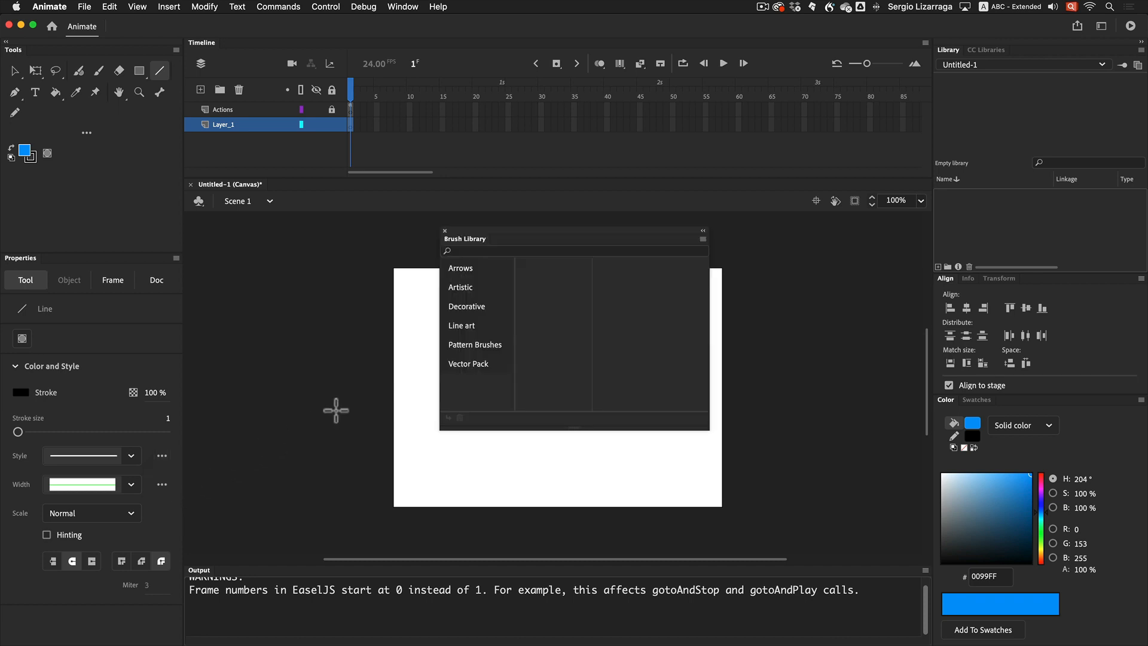
pyautogui.click(459, 271)
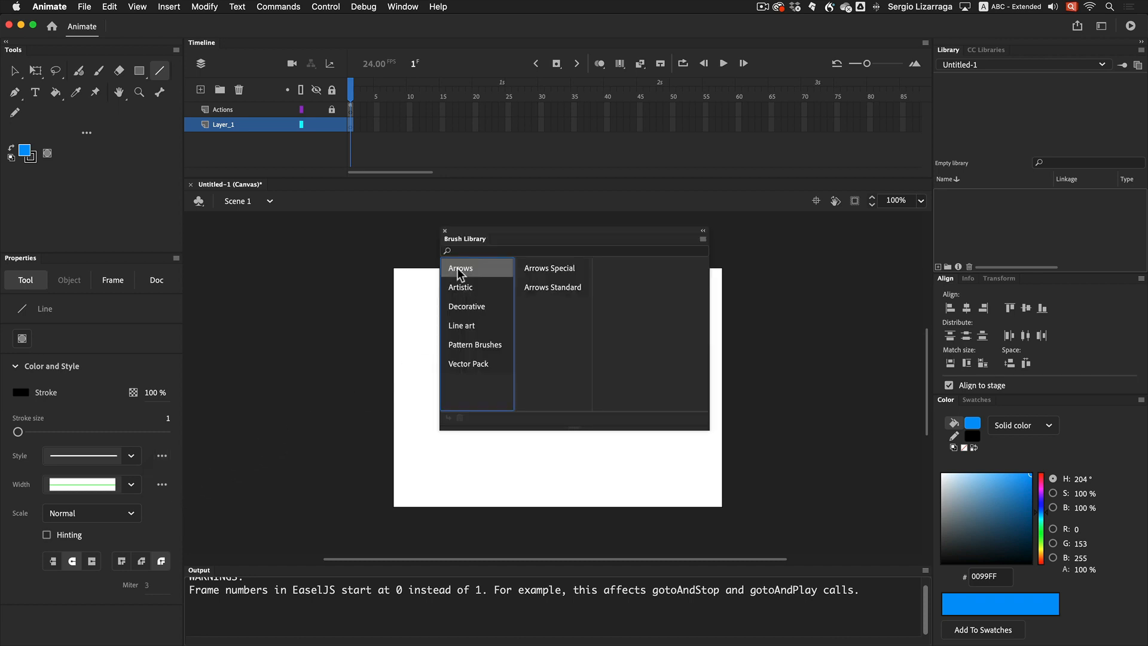
pyautogui.click(569, 269)
pyautogui.click(612, 273)
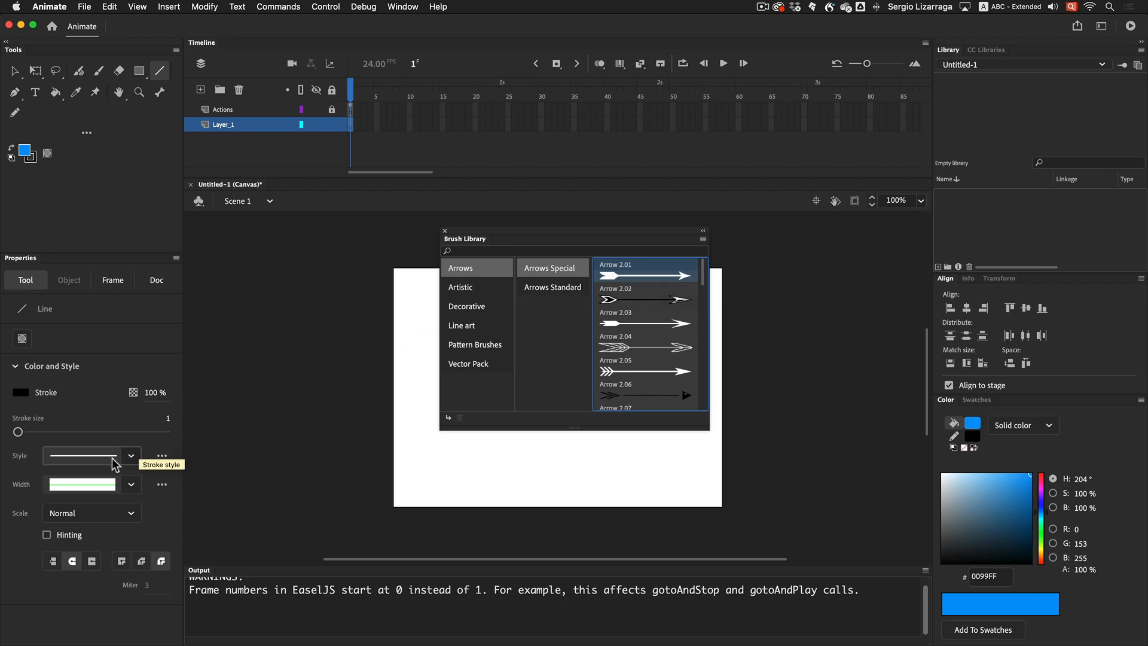
pyautogui.doubleClick(613, 272)
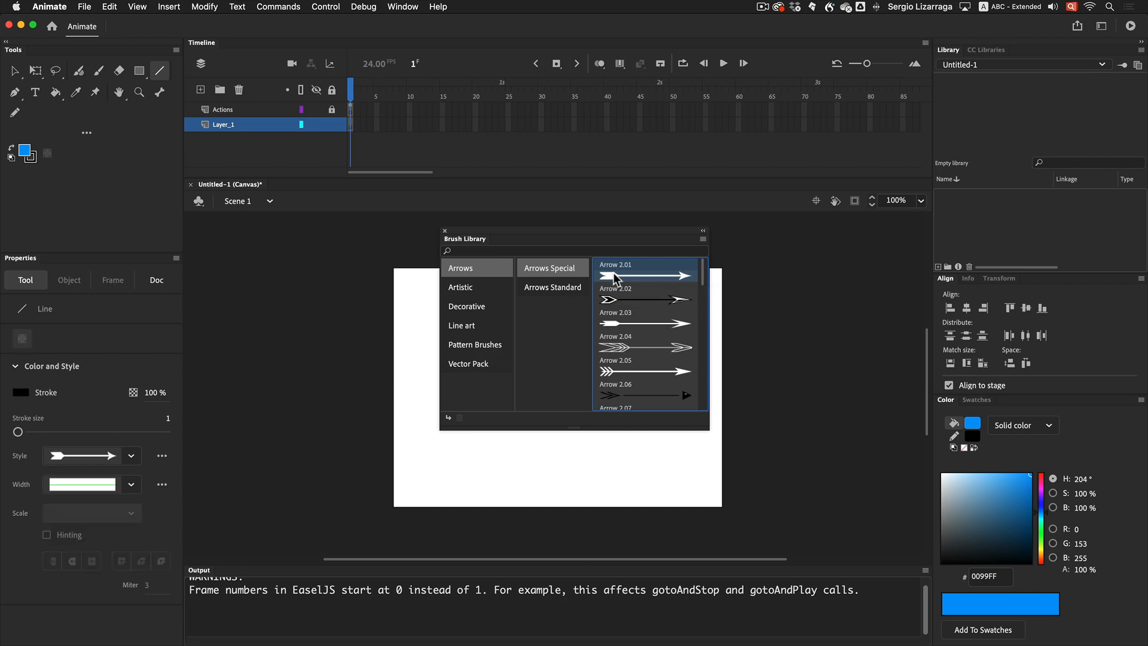
pyautogui.click(445, 230)
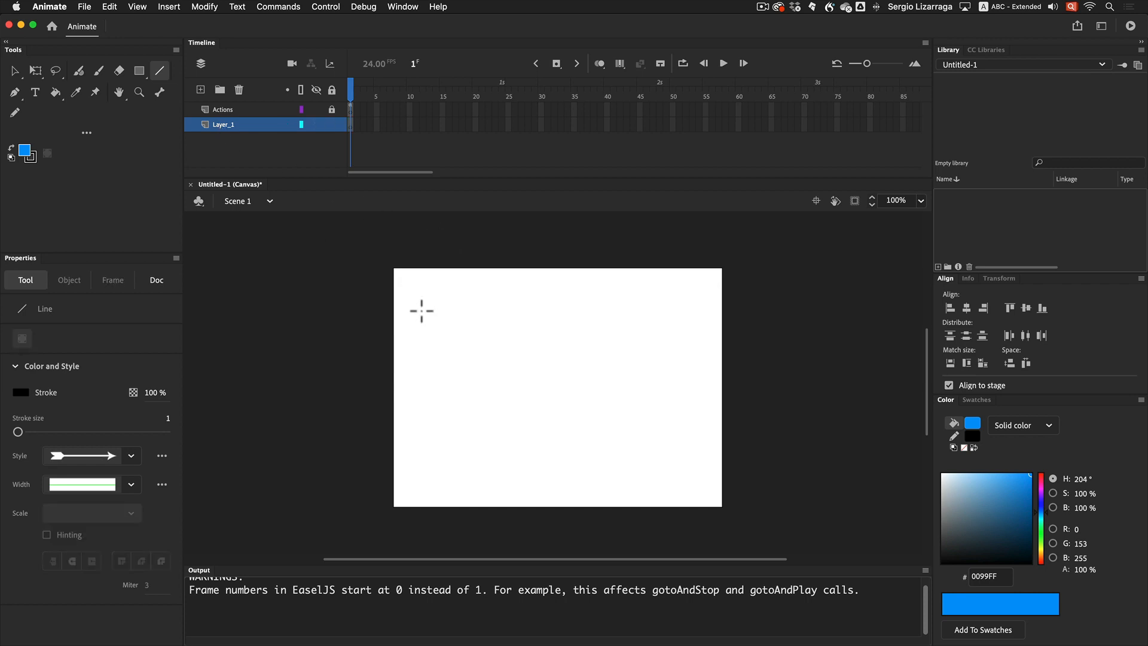
# Draw a horizontal arrow about 30 px long near the stage's upper-left corner and set its stroke size to 12
pyautogui.moveTo(421, 310); pyautogui.dragTo(437, 309)
pyautogui.moveTo(18, 431)
pyautogui.mouseDown()
pyautogui.moveTo(36, 432)
pyautogui.moveTo(6, 432)
pyautogui.mouseUp()
pyautogui.click(16, 71)
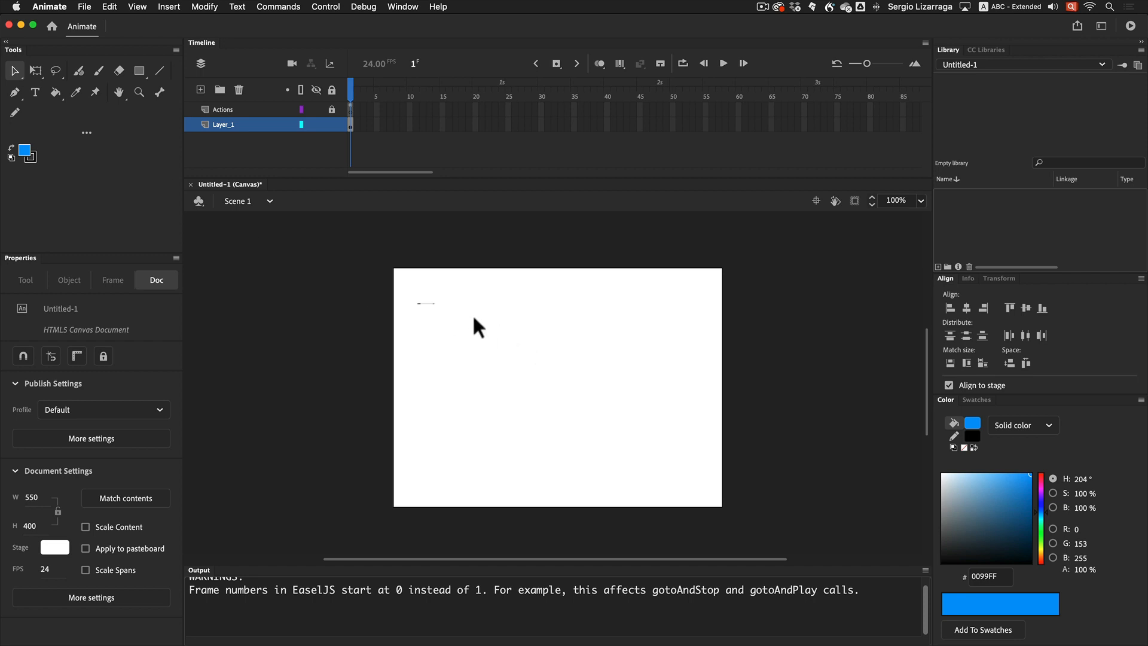
pyautogui.moveTo(405, 290); pyautogui.dragTo(475, 340)
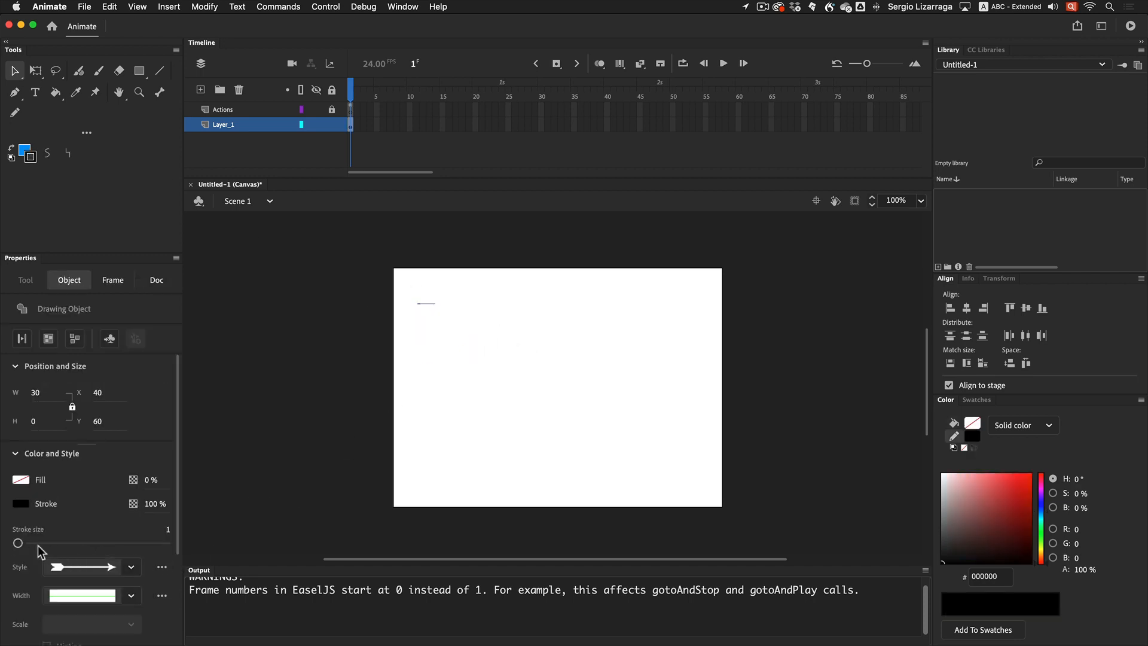
pyautogui.moveTo(18, 543); pyautogui.dragTo(27, 545)
# Color the arrow's stroke red (#FF0000) and move the arrow off the stage, just beyond its left edge
pyautogui.moveTo(403, 292); pyautogui.dragTo(479, 332)
pyautogui.click(22, 504)
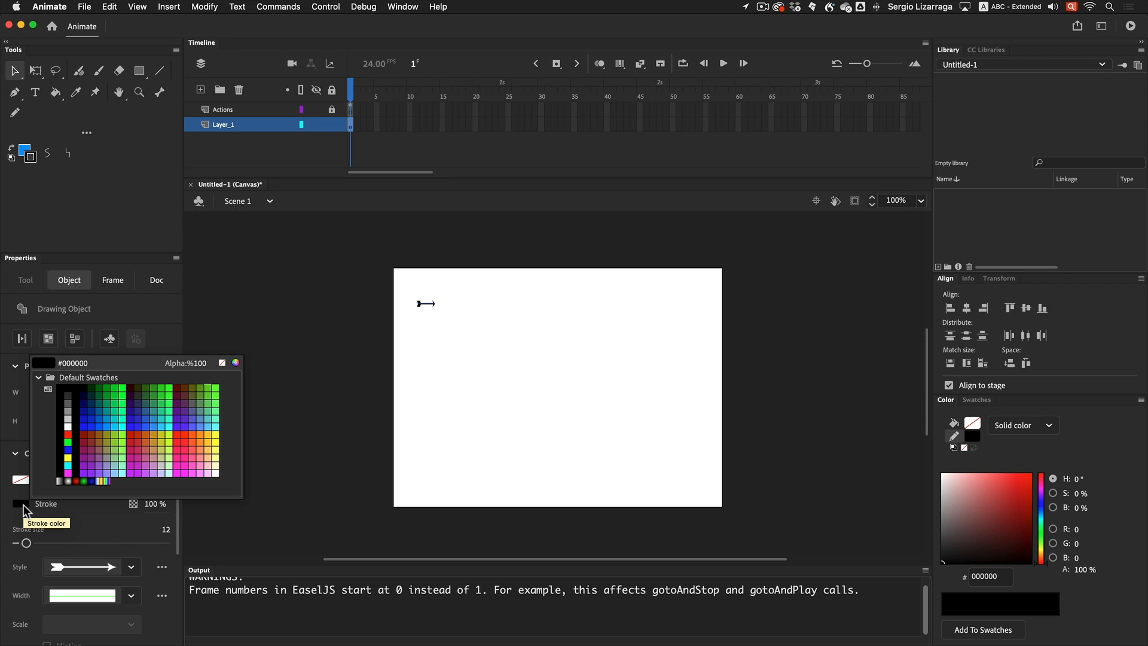
pyautogui.click(68, 434)
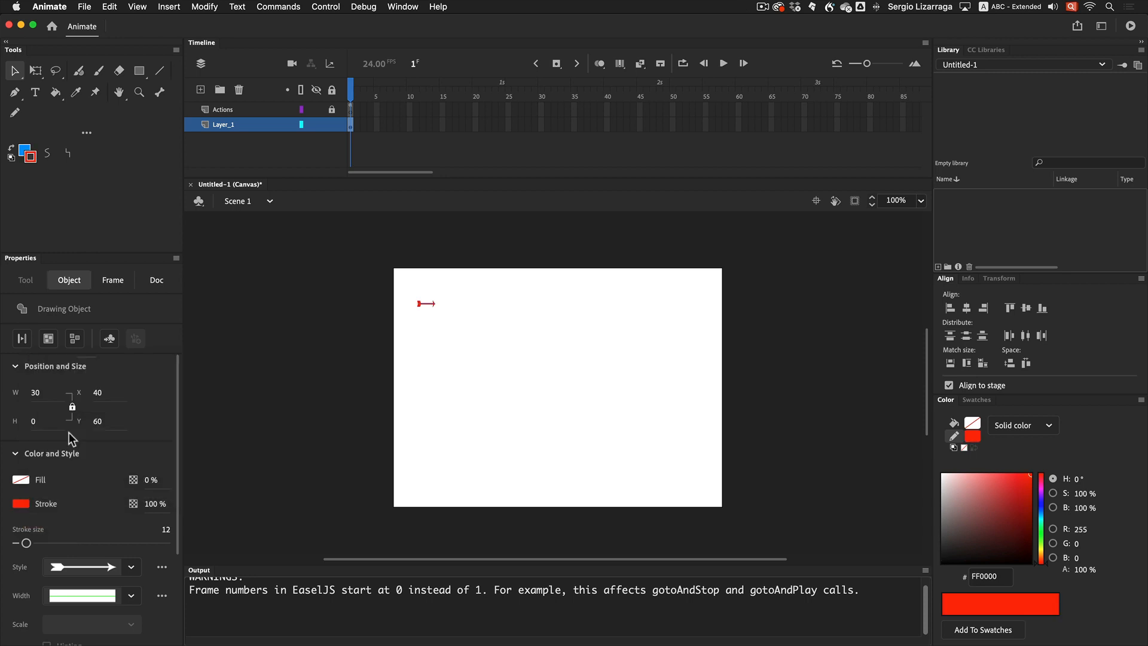
pyautogui.click(435, 398)
pyautogui.moveTo(402, 289)
pyautogui.mouseDown()
pyautogui.moveTo(458, 328)
pyautogui.moveTo(359, 301)
pyautogui.mouseUp()
pyautogui.rightClick(223, 124)
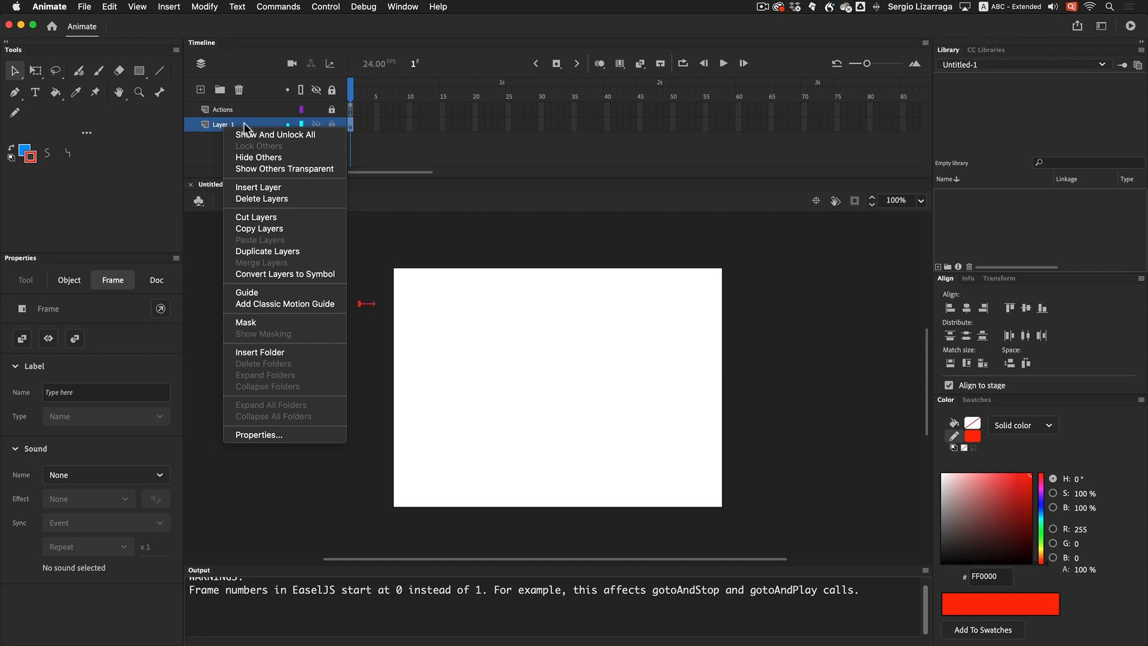
pyautogui.click(413, 135)
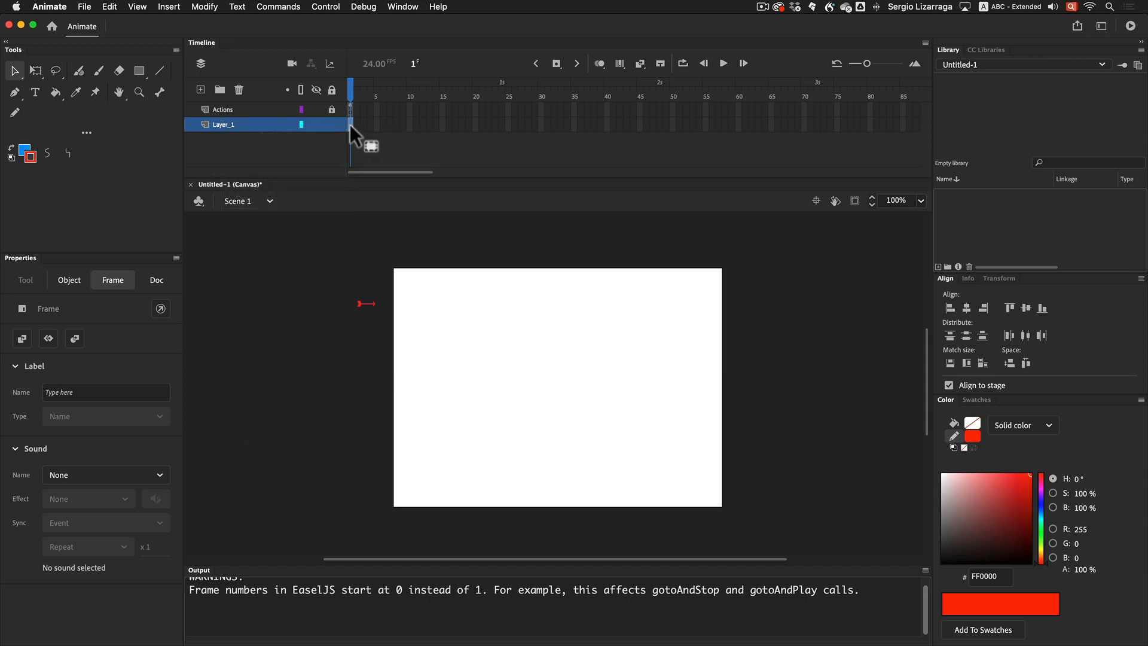
pyautogui.rightClick(351, 125)
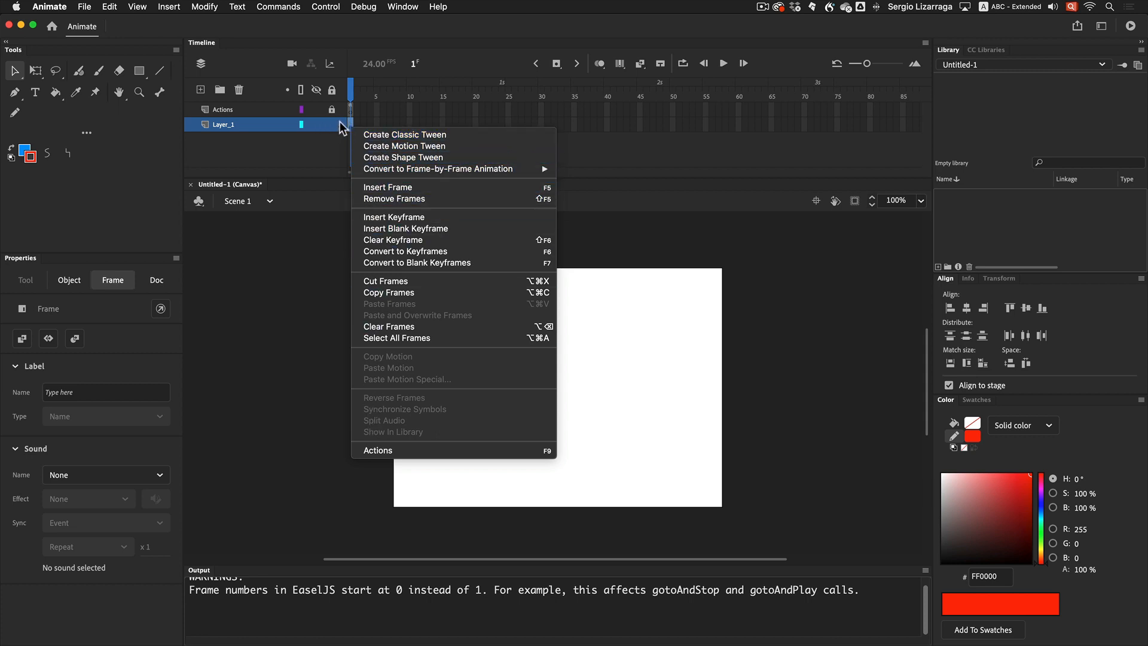
pyautogui.click(237, 143)
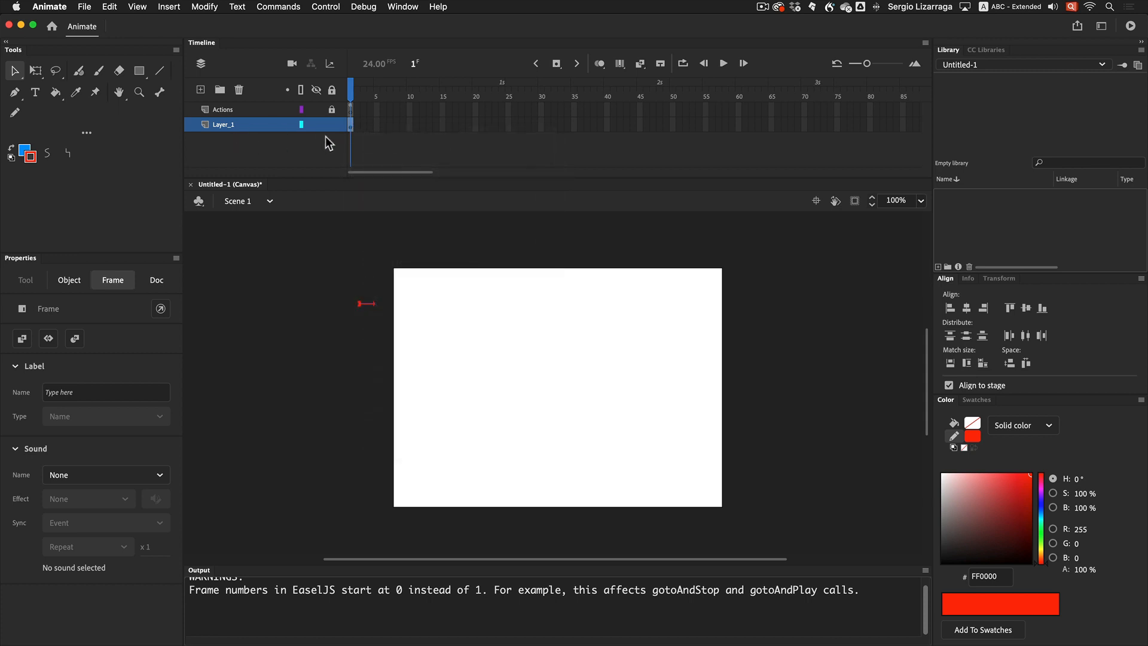
# Add a classic motion guide to Layer_1 and draw a looping Pencil path on it from the arrow across and past the stage's right edge
pyautogui.rightClick(239, 124)
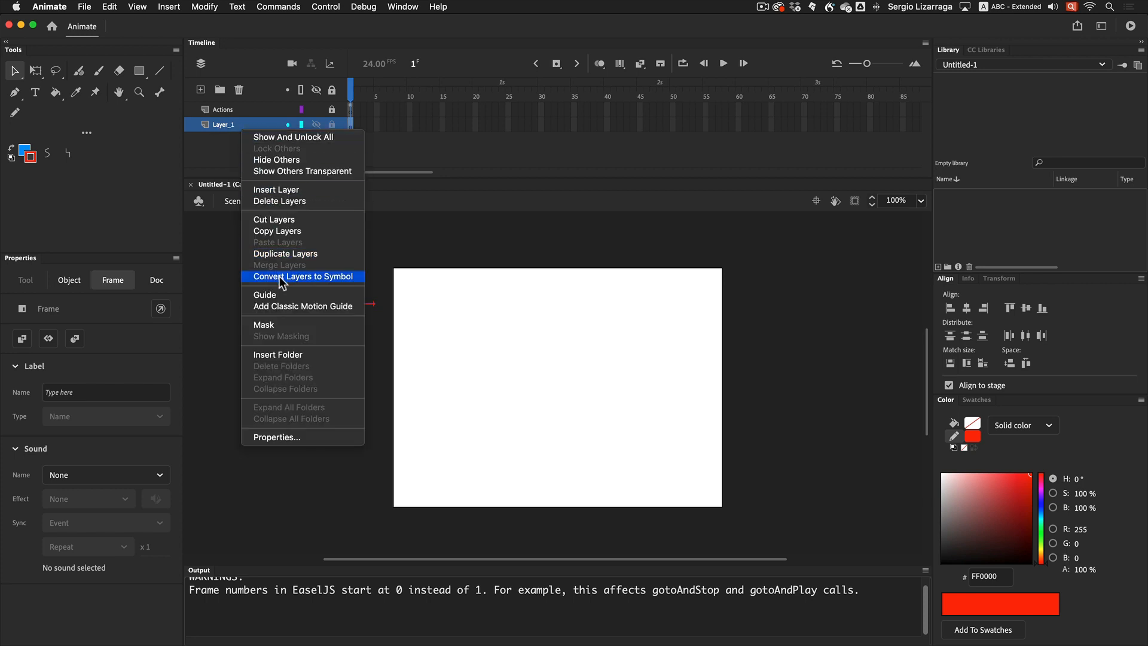
pyautogui.click(336, 308)
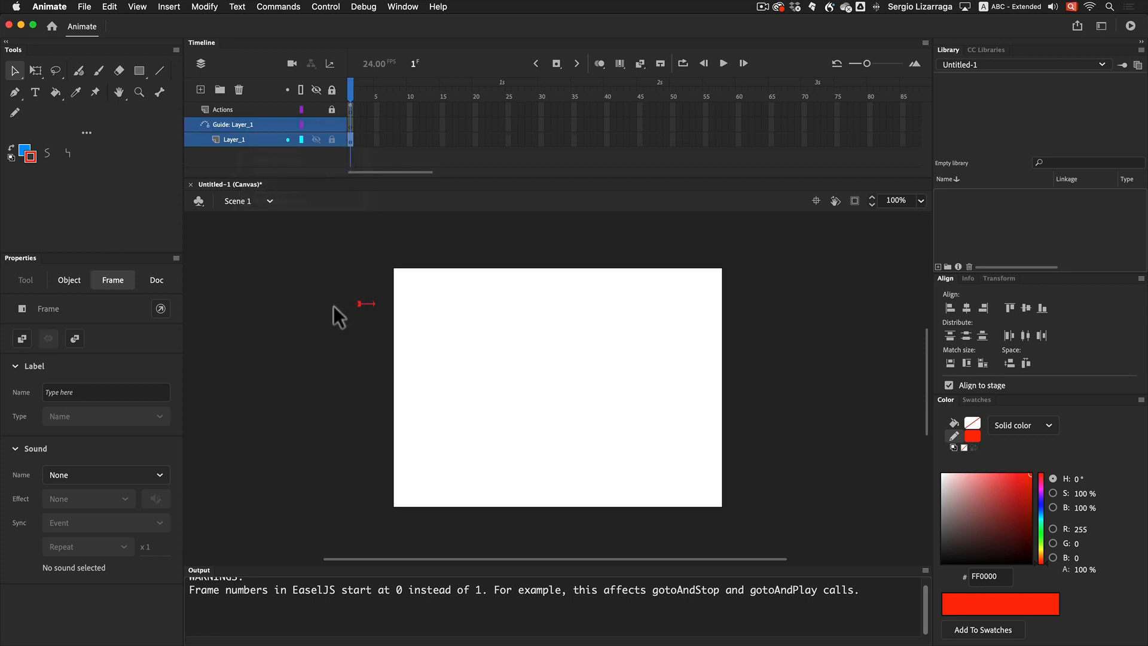
pyautogui.click(351, 120)
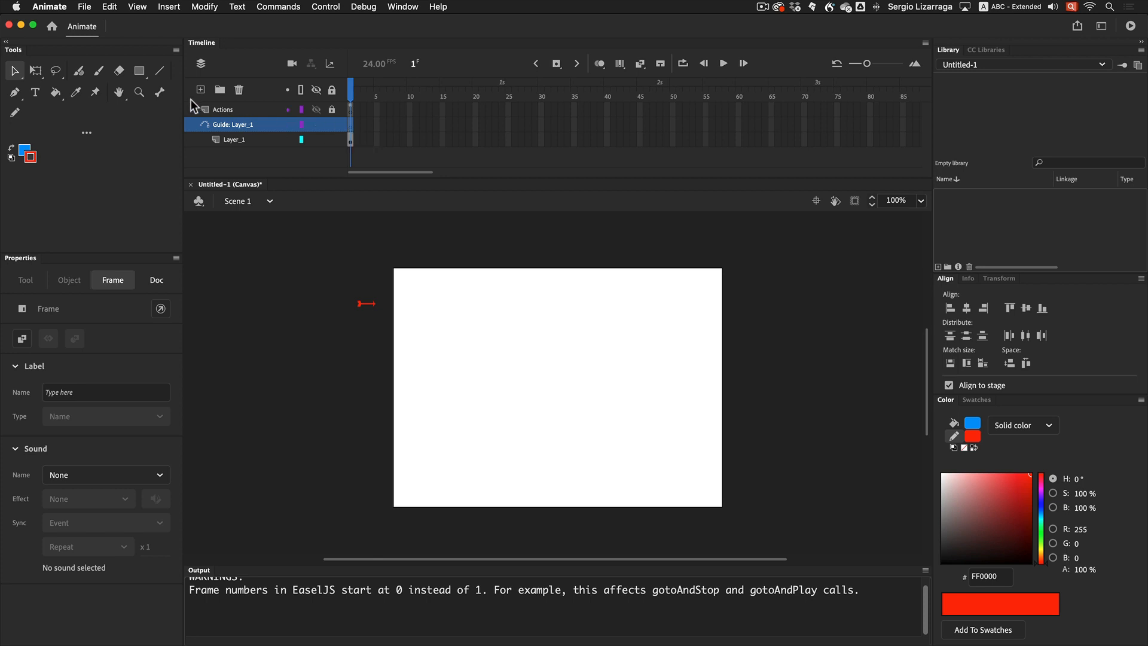
pyautogui.click(15, 113)
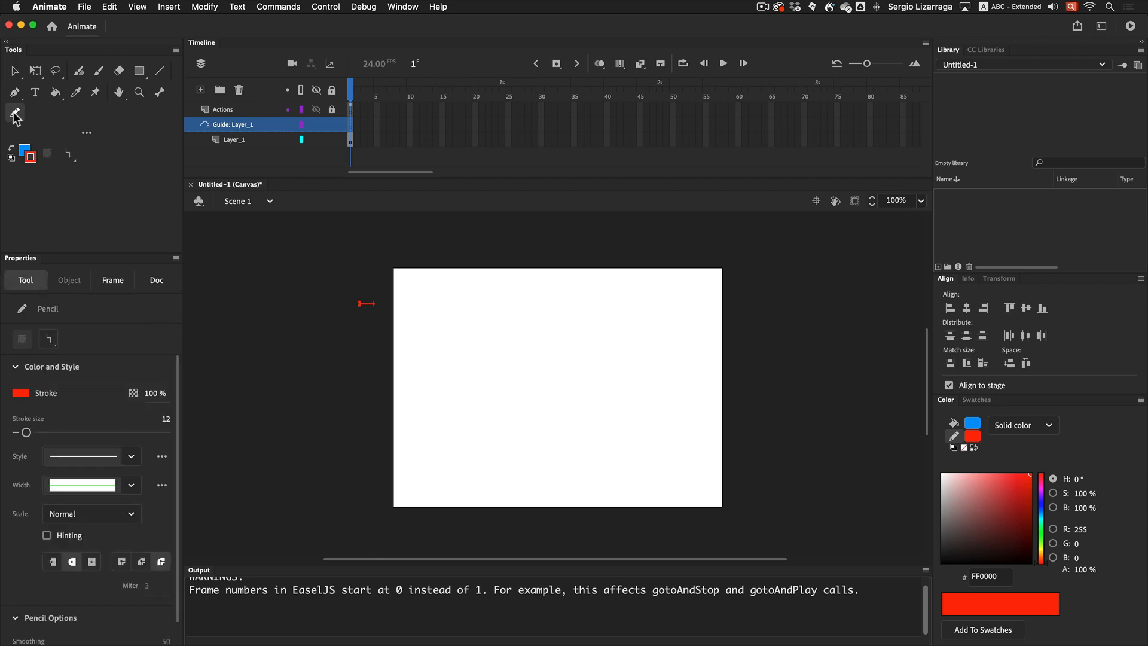
pyautogui.click(88, 134)
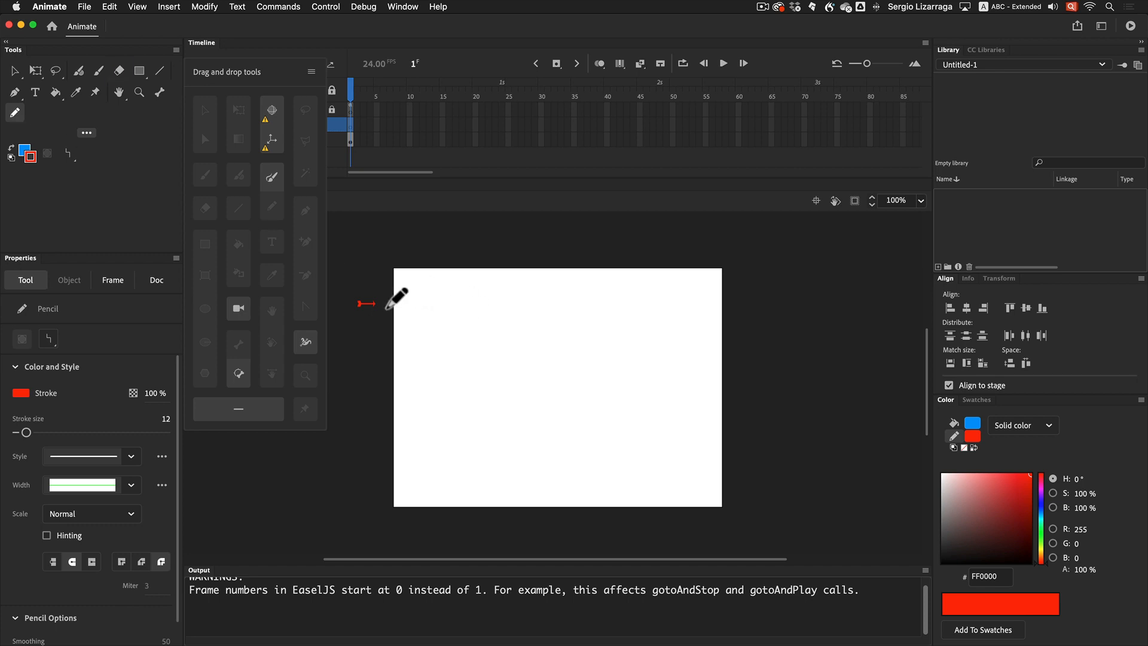
pyautogui.click(370, 302)
pyautogui.moveTo(362, 293)
pyautogui.mouseDown()
pyautogui.moveTo(584, 314)
pyautogui.moveTo(604, 333)
pyautogui.moveTo(607, 371)
pyautogui.moveTo(555, 413)
pyautogui.moveTo(483, 420)
pyautogui.moveTo(475, 385)
pyautogui.moveTo(512, 356)
pyautogui.moveTo(605, 355)
pyautogui.moveTo(627, 401)
pyautogui.moveTo(602, 451)
pyautogui.moveTo(536, 467)
pyautogui.moveTo(475, 438)
pyautogui.moveTo(468, 404)
pyautogui.moveTo(512, 378)
pyautogui.moveTo(832, 376)
pyautogui.mouseUp()
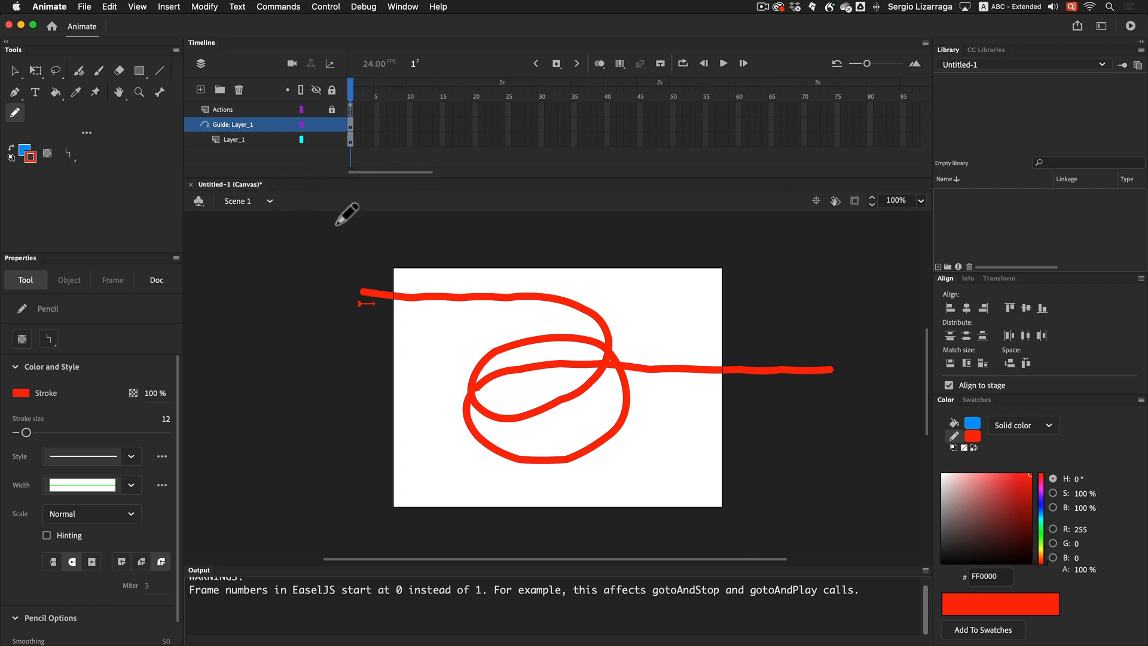
# Create a classic tween on frame 1 of Layer_1, converting the arrow to a symbol
pyautogui.click(15, 71)
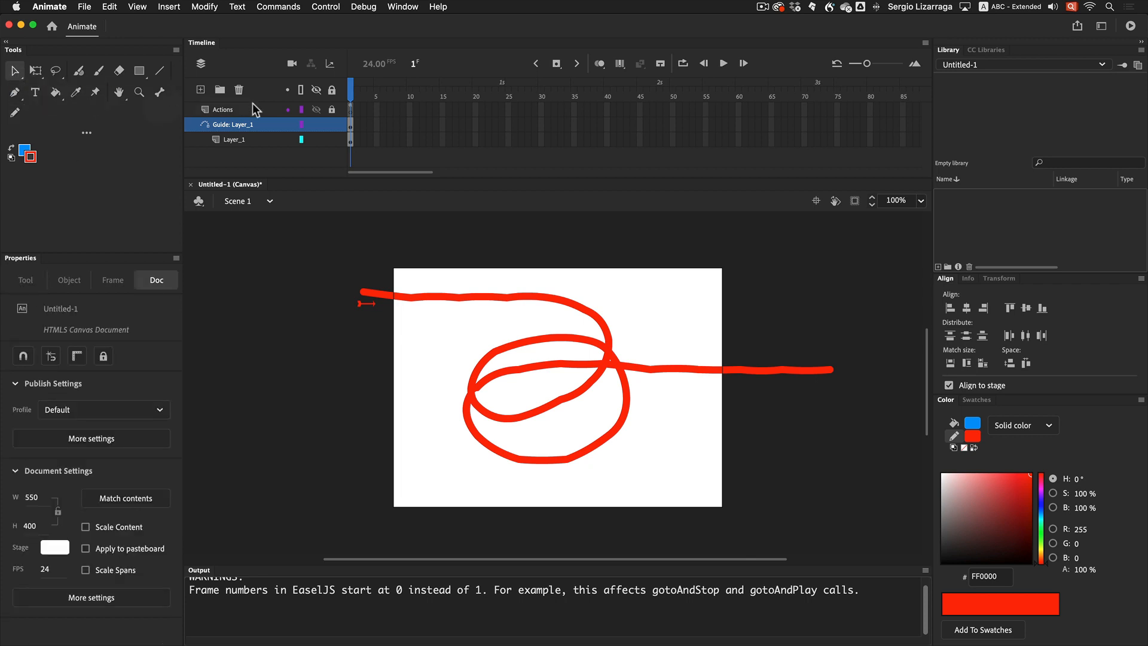
pyautogui.click(350, 140)
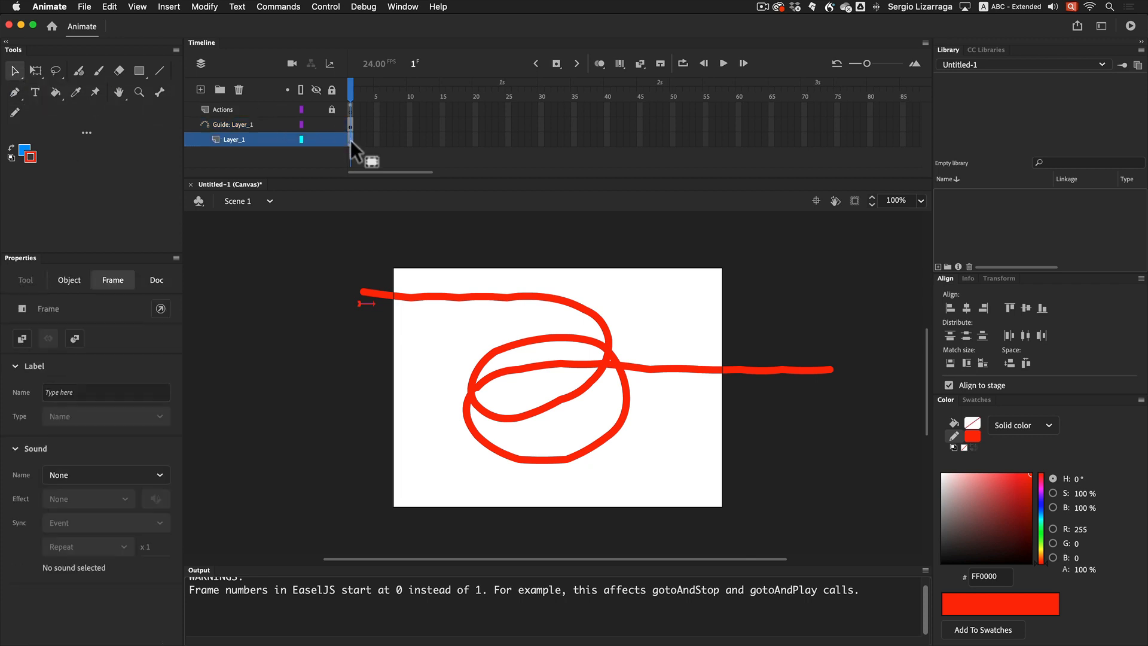
pyautogui.click(168, 7)
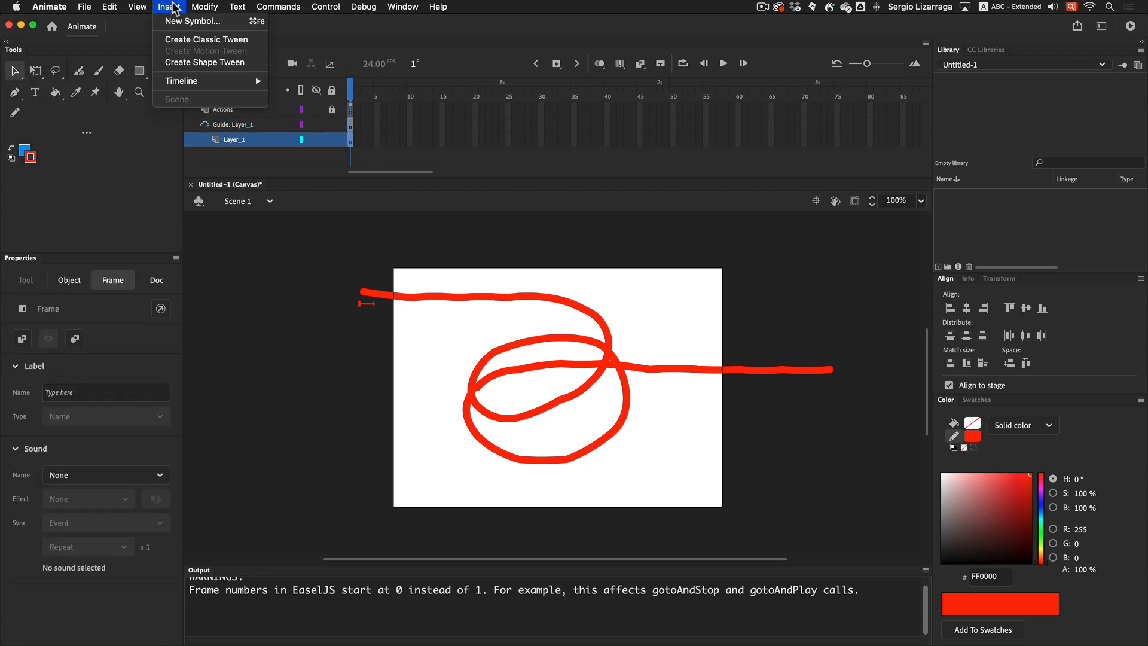
pyautogui.click(182, 39)
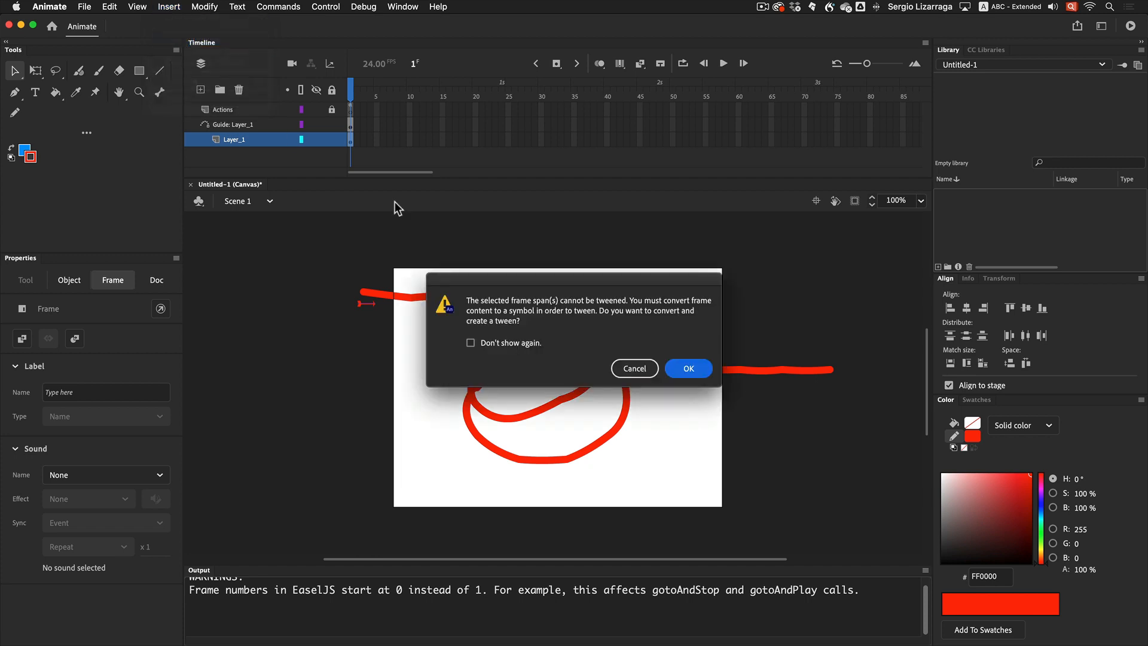
pyautogui.click(689, 369)
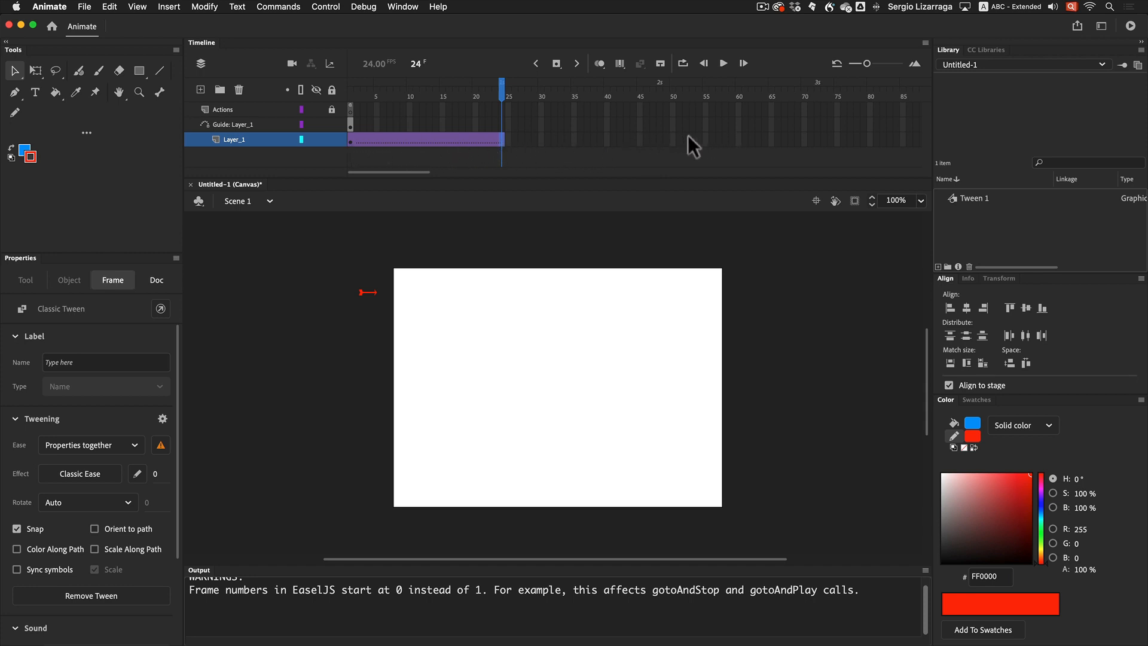
# Insert a keyframe at frame 61 of Layer_1 and extend the motion guide layer to frame 61
pyautogui.click(745, 140)
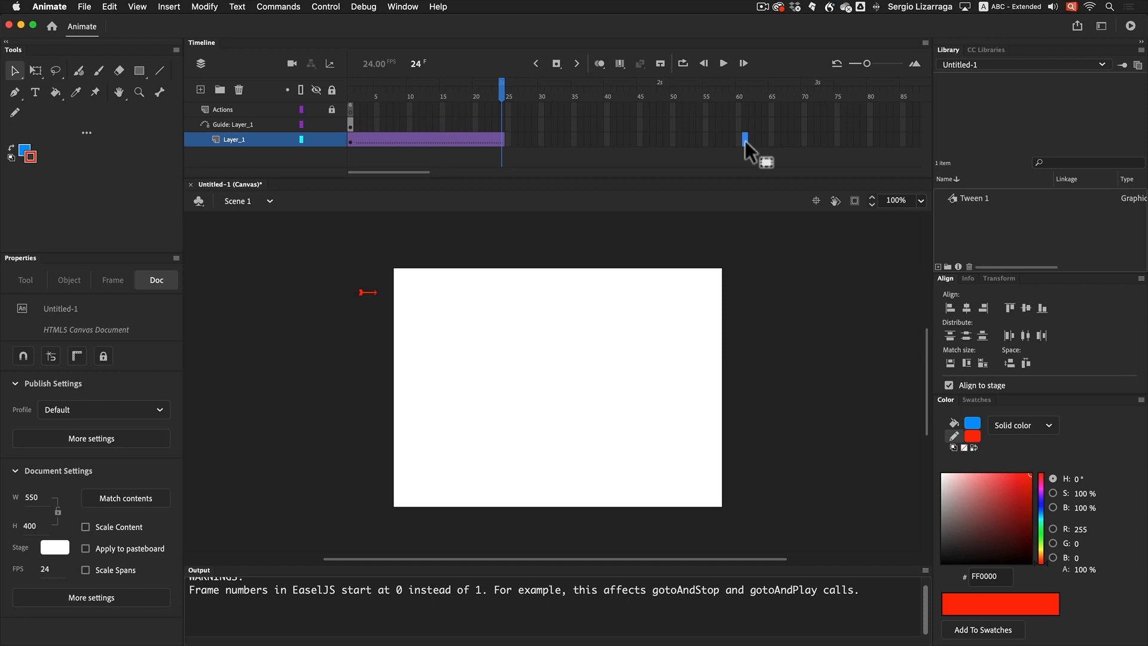
pyautogui.press('F6')
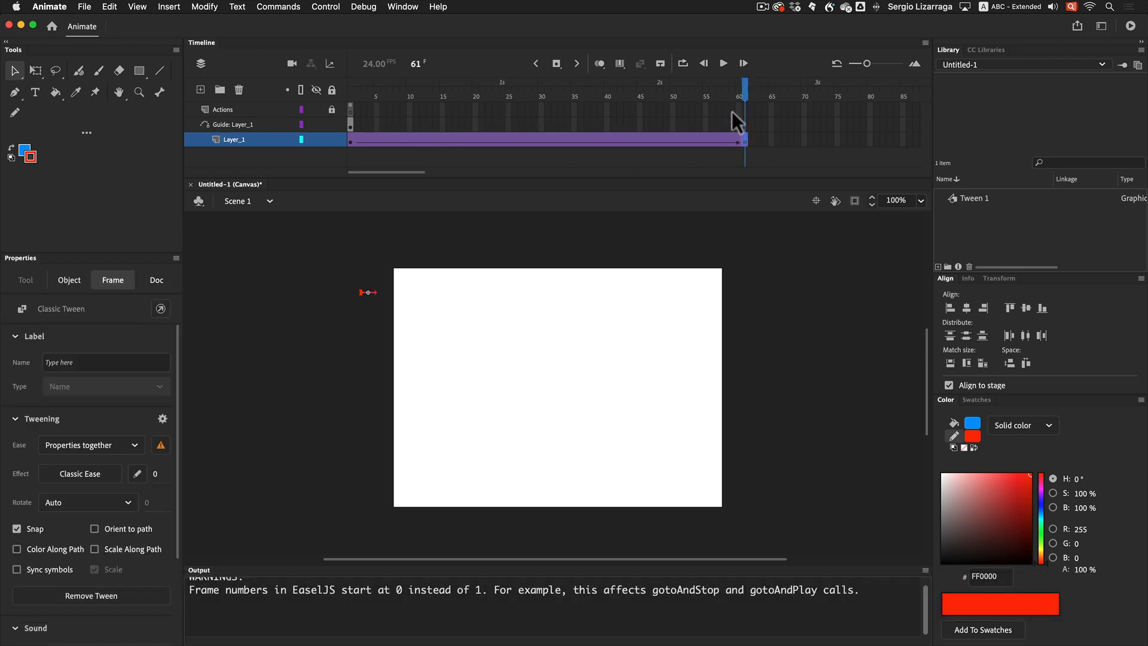
pyautogui.click(746, 126)
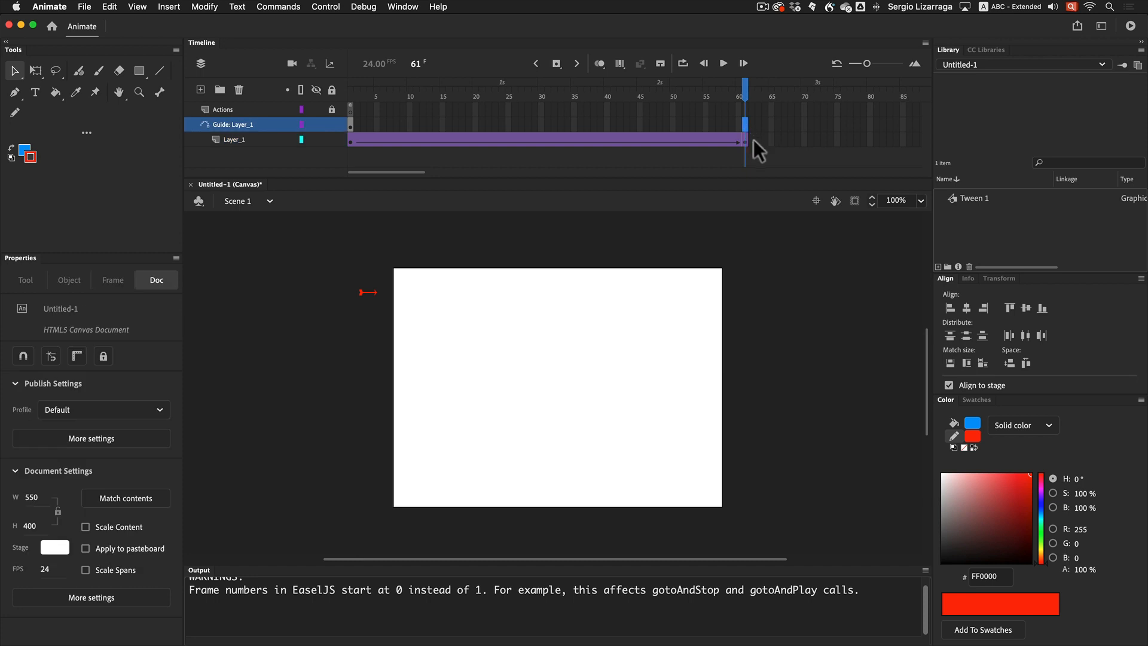
pyautogui.press('F5')
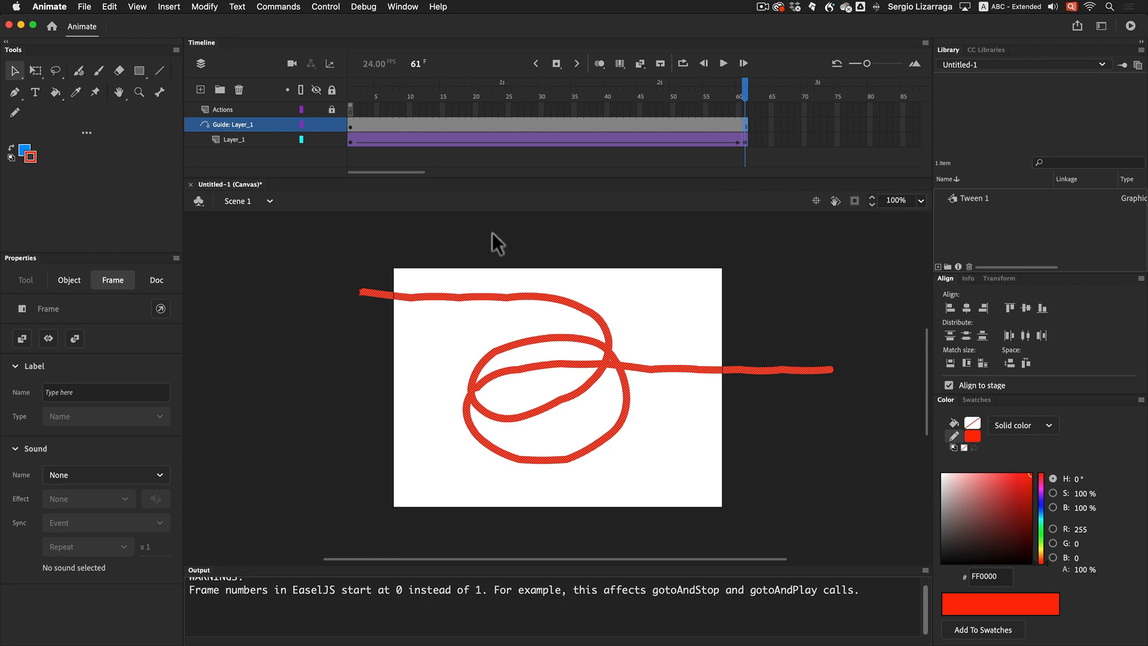
# Go back to frame 1 of Layer_1 and hide the motion guide layer
pyautogui.click(350, 142)
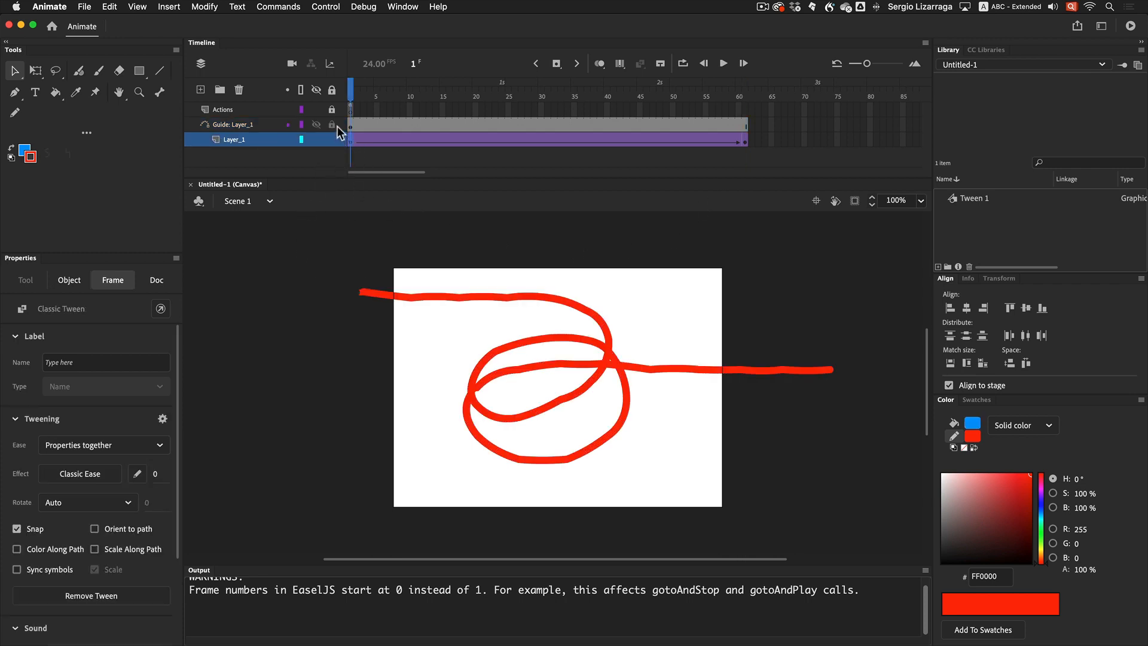
pyautogui.click(317, 124)
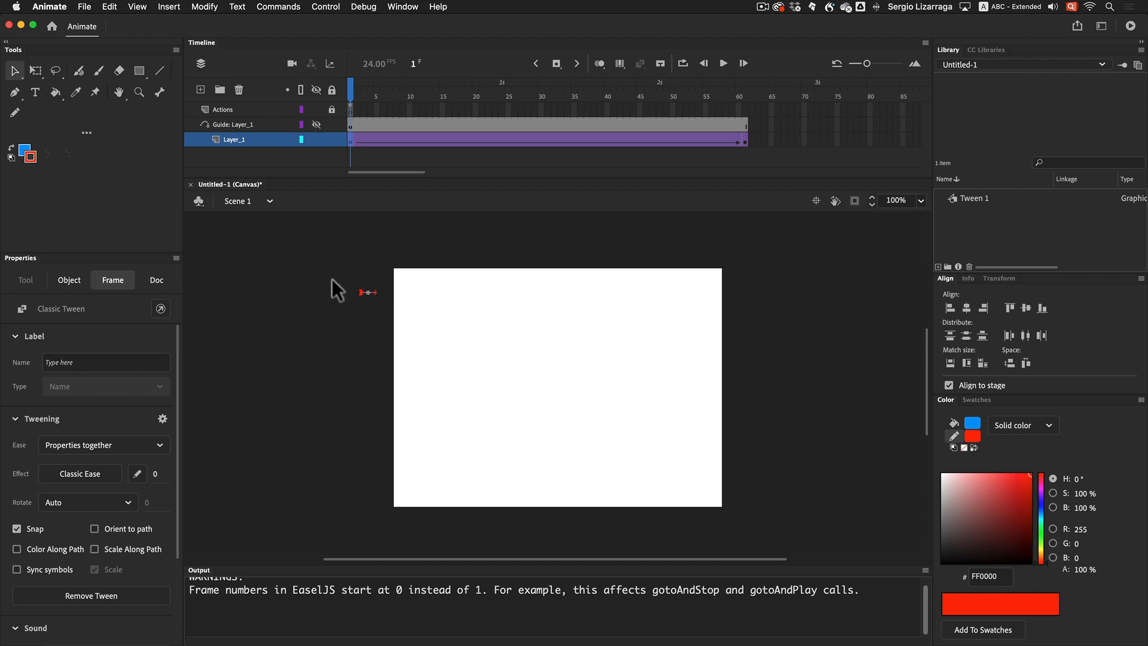
# Show the motion guide layer and snap the arrow onto the start of the path at frame 1
pyautogui.moveTo(379, 305); pyautogui.dragTo(474, 378)
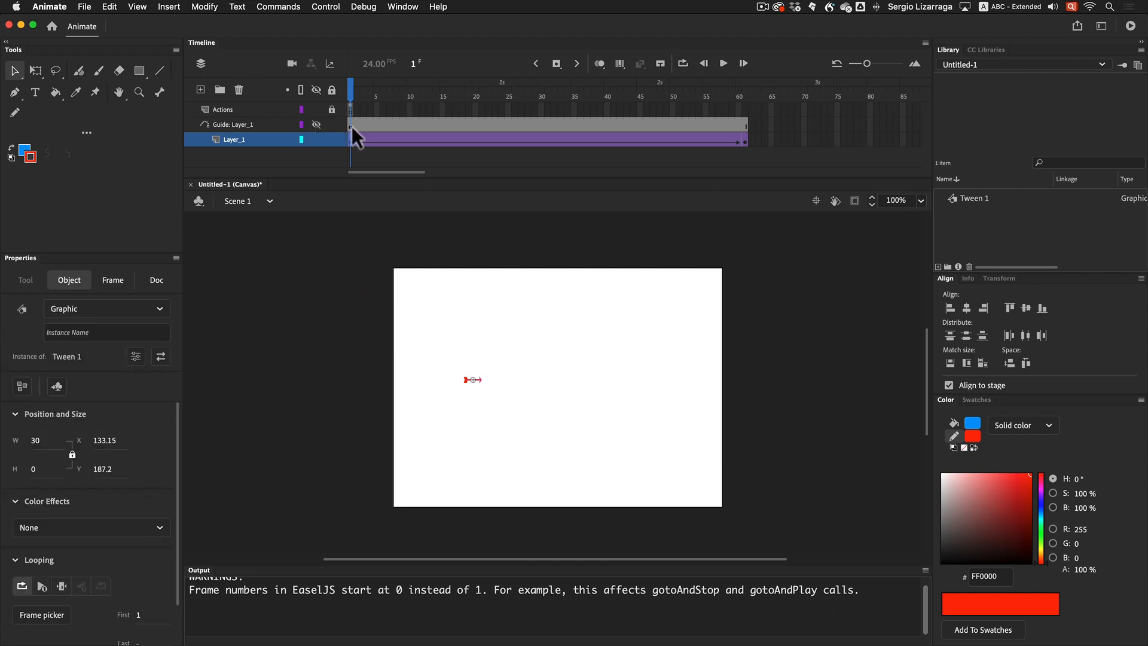
pyautogui.click(318, 124)
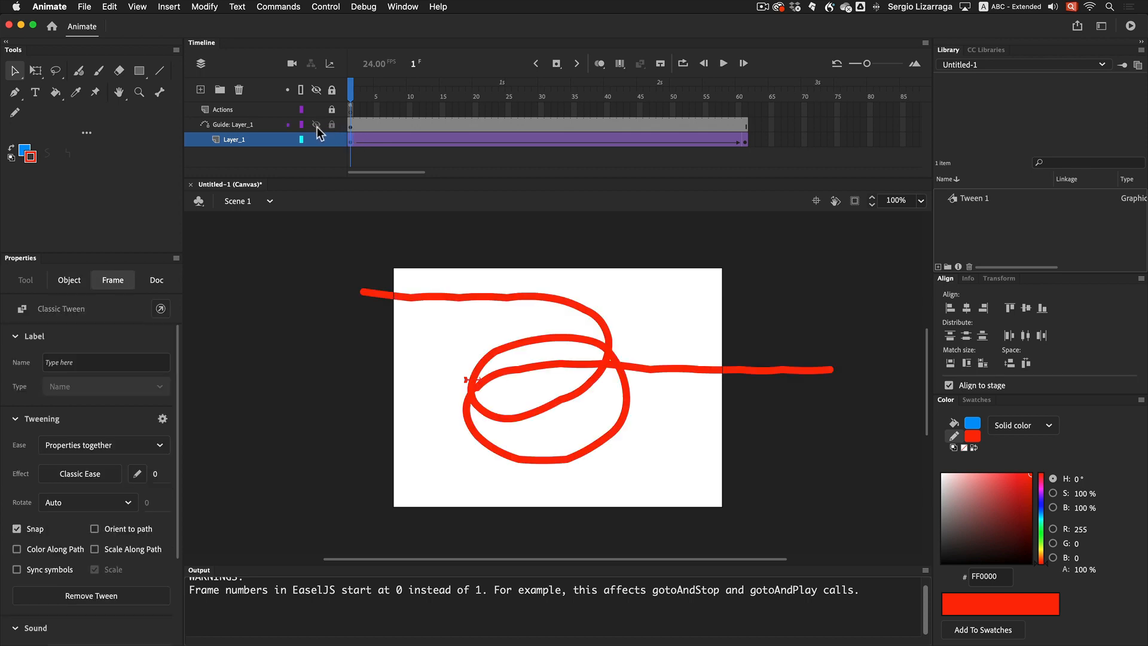
pyautogui.moveTo(443, 366); pyautogui.dragTo(375, 293)
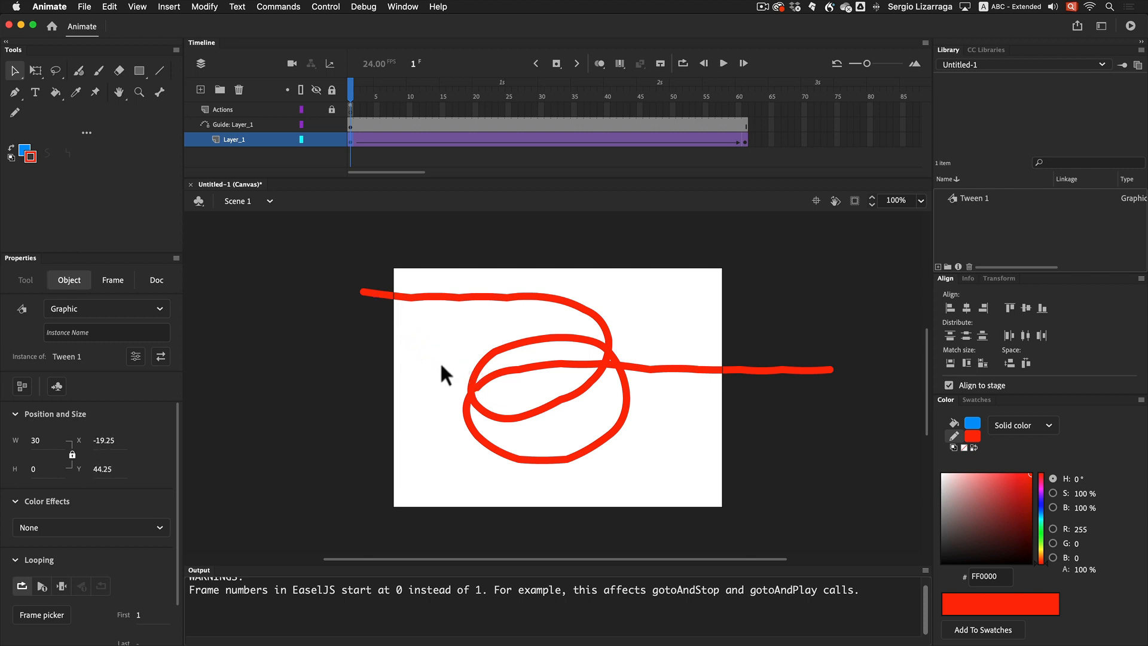
# Select the whole guide path and set its stroke to black (000000) with a stroke size of 2
pyautogui.click(782, 371)
pyautogui.doubleClick(781, 371)
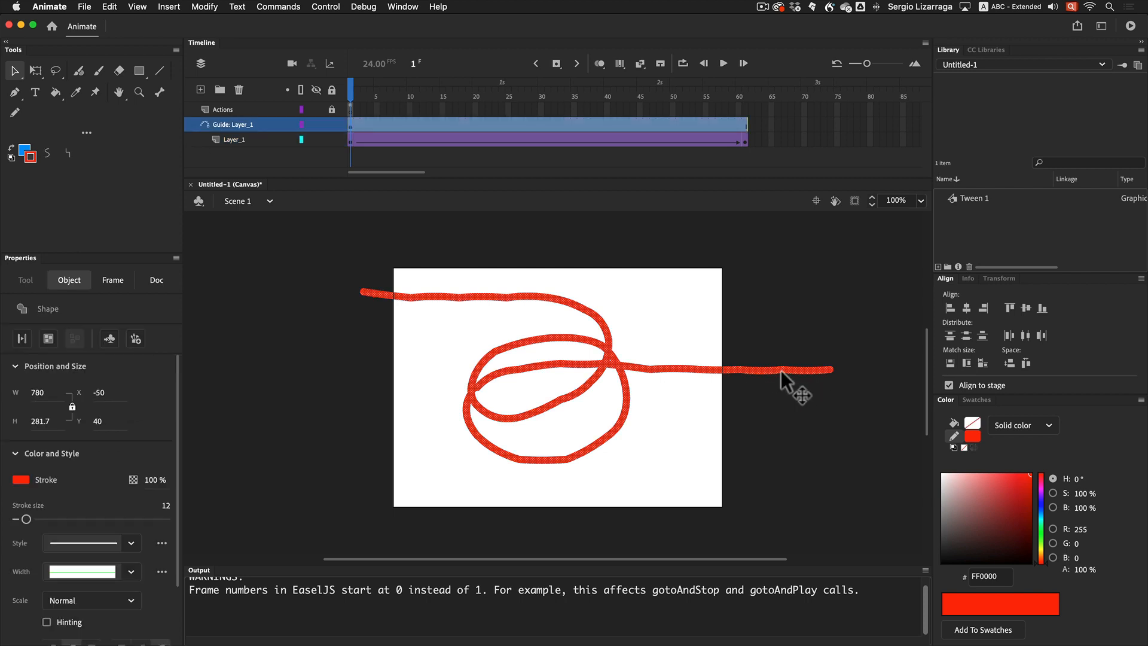
pyautogui.click(21, 480)
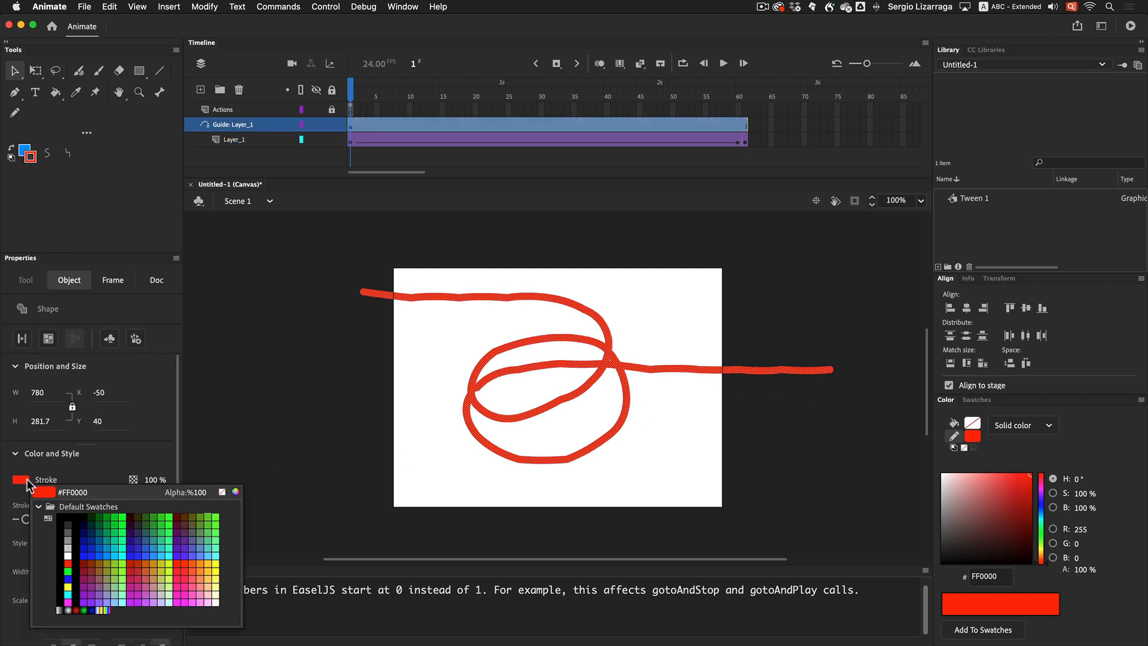
pyautogui.click(69, 514)
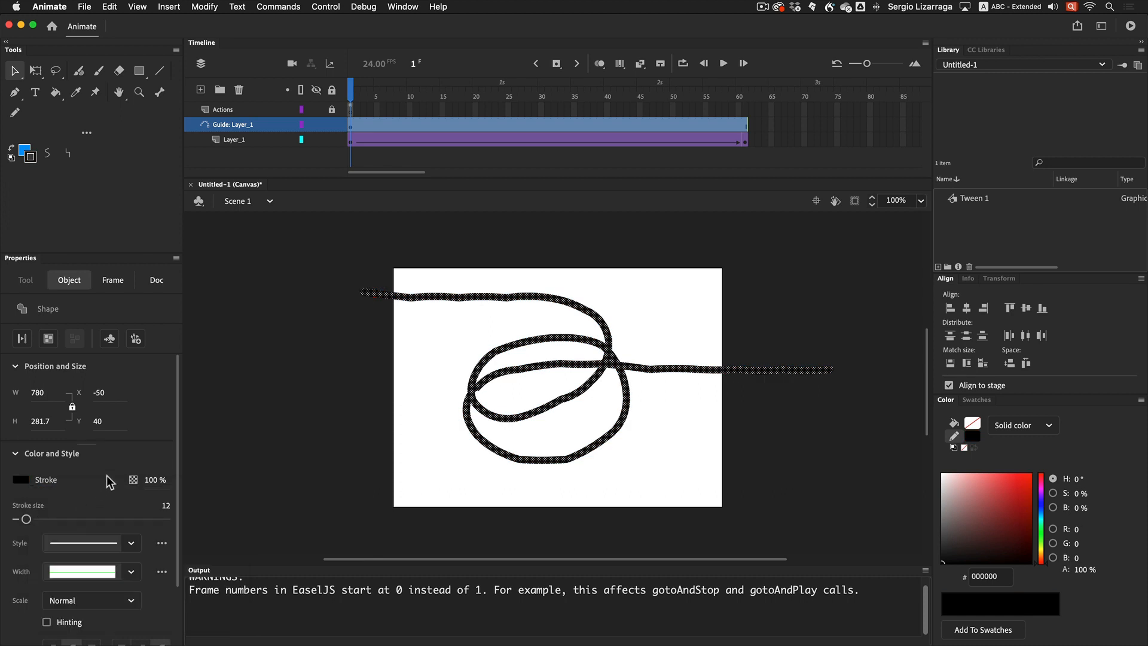
pyautogui.moveTo(27, 521); pyautogui.dragTo(18, 520)
pyautogui.click(343, 349)
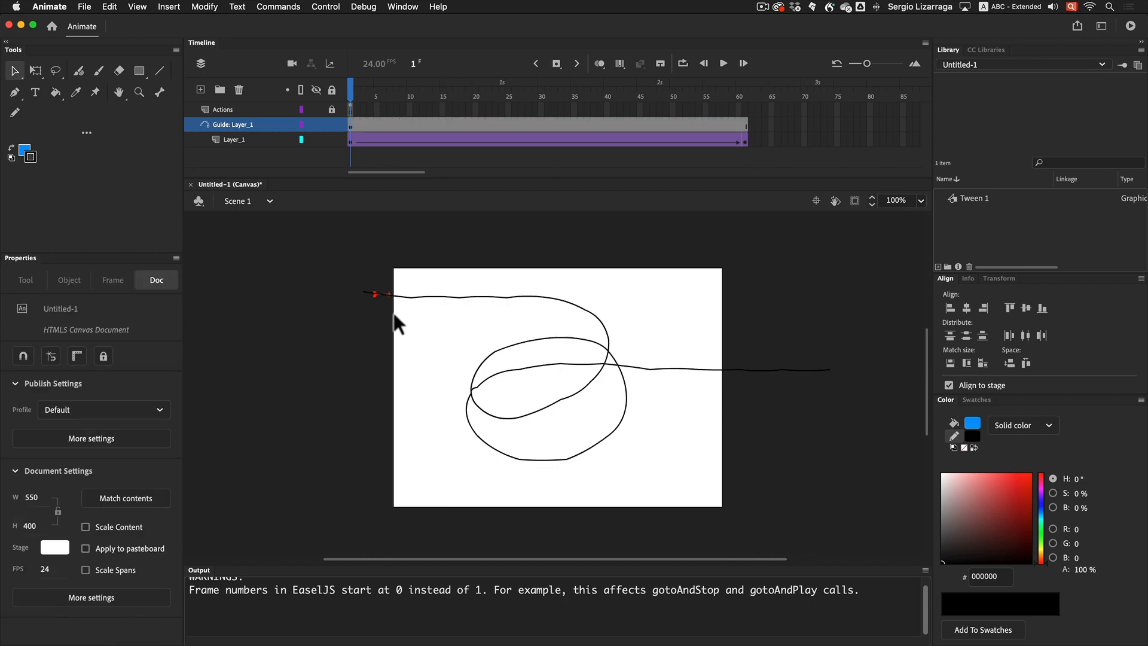
# At frame 61, snap the arrow onto the path just beyond the stage's right edge, and scrub the animation back to frame 1
pyautogui.click(353, 141)
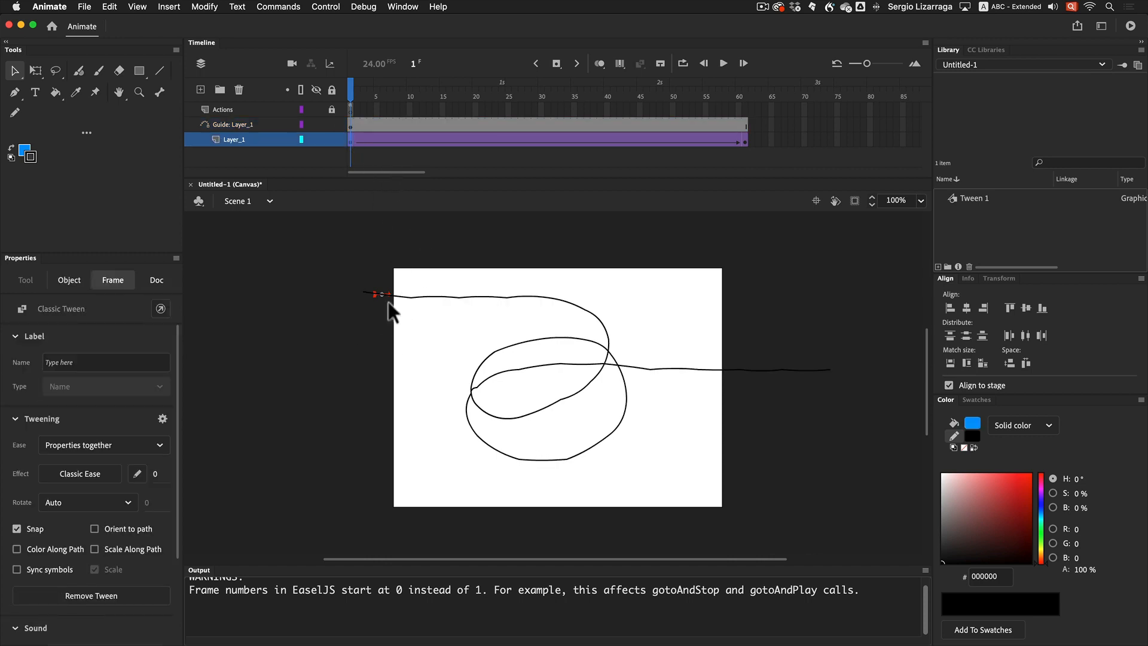
pyautogui.click(745, 142)
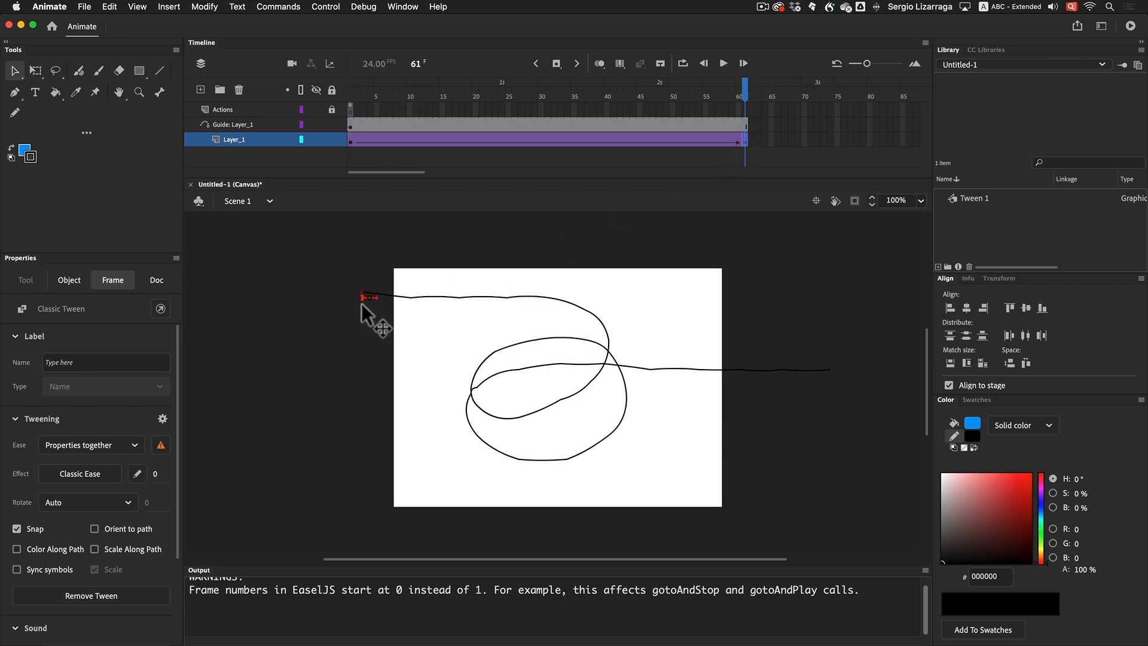
pyautogui.moveTo(366, 294); pyautogui.dragTo(743, 379)
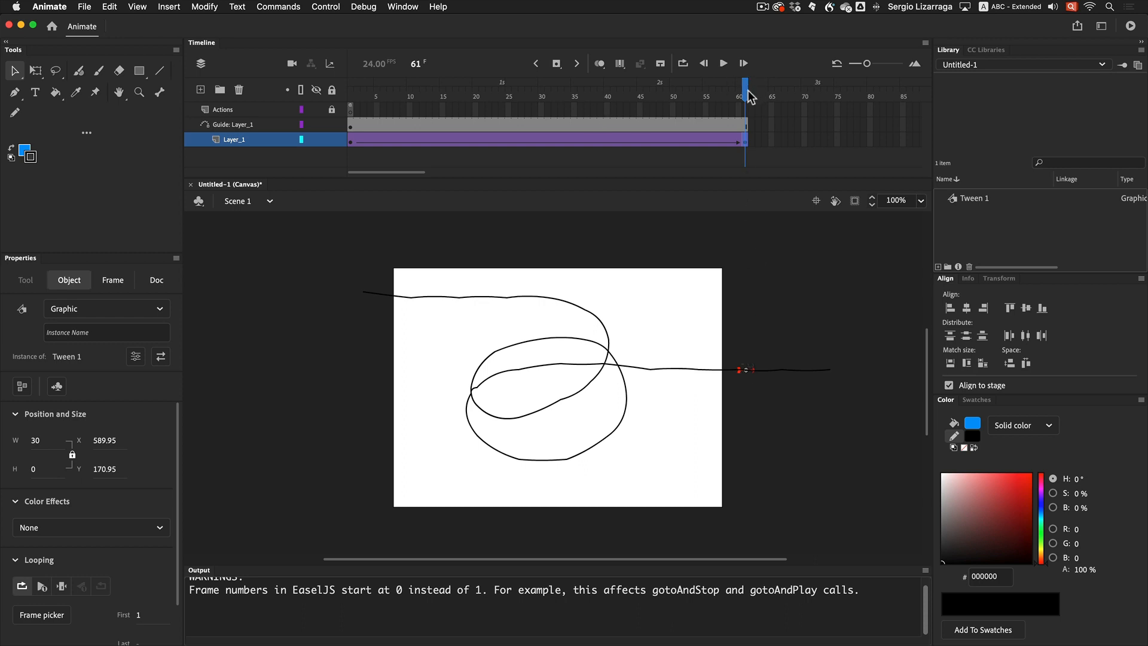
pyautogui.moveTo(746, 96); pyautogui.dragTo(331, 114)
pyautogui.moveTo(389, 106); pyautogui.dragTo(306, 142)
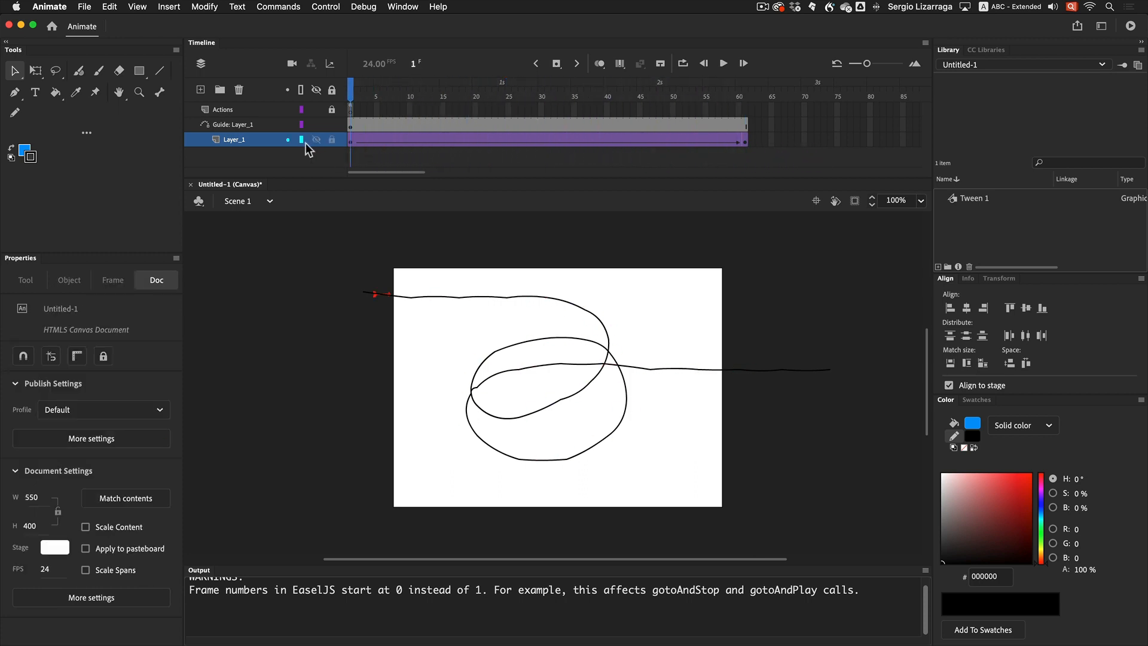
# Enable Orient to path for the classic tween at frame 1 of Layer_1 and test the movie in the browser
pyautogui.click(351, 142)
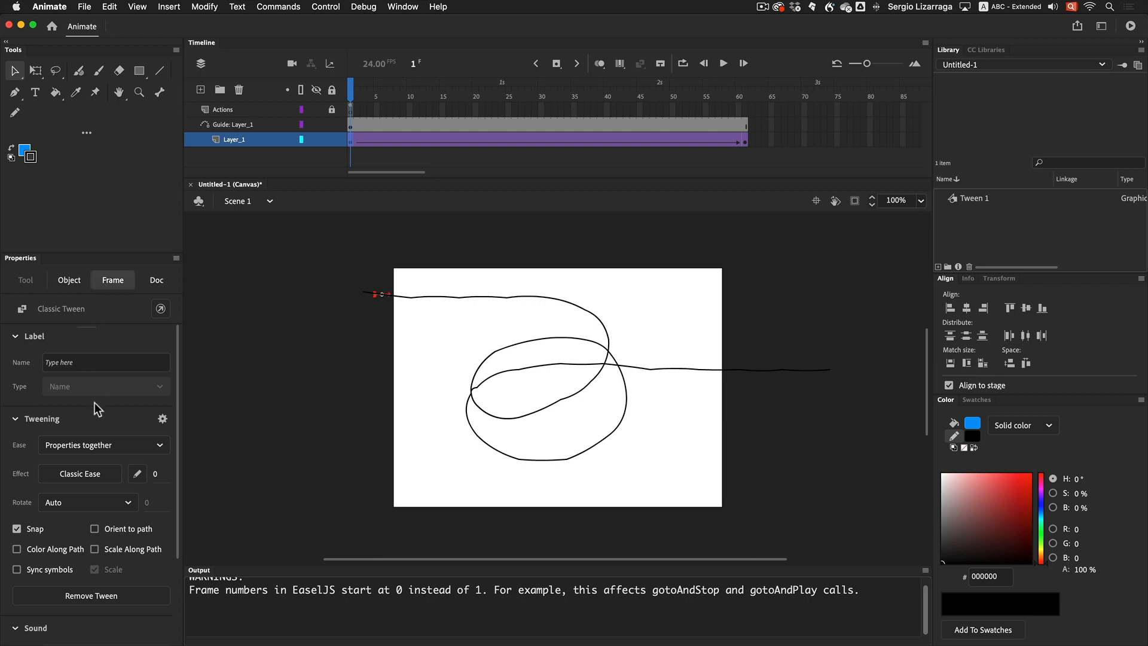
pyautogui.click(94, 529)
pyautogui.moveTo(353, 89); pyautogui.dragTo(771, 160)
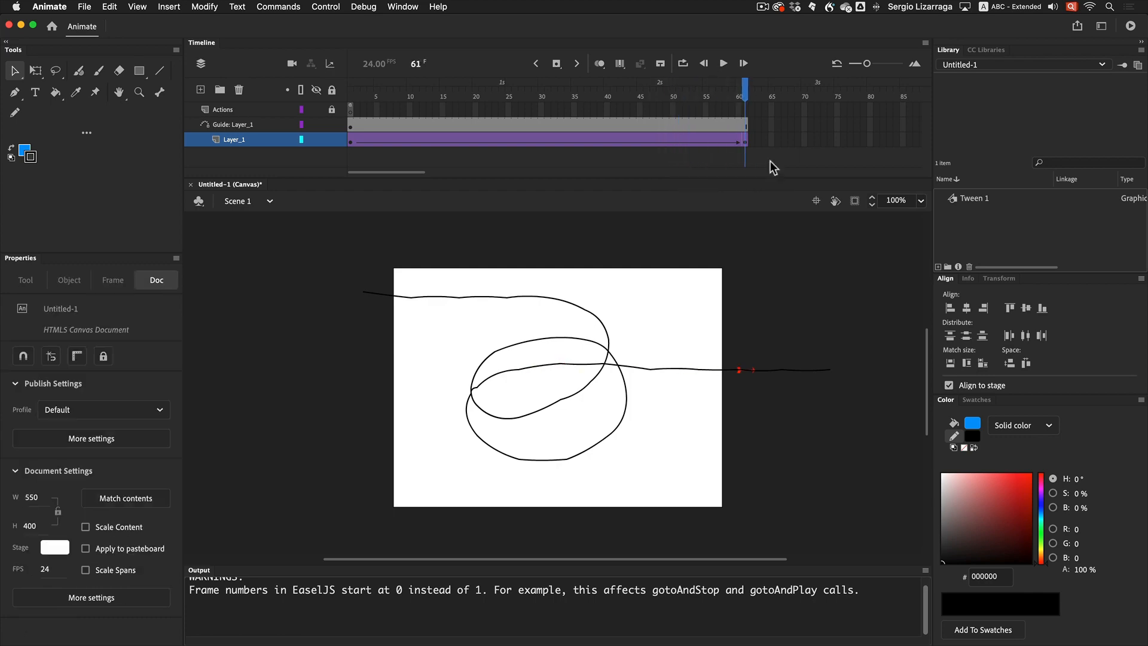
pyautogui.press('super+Return')
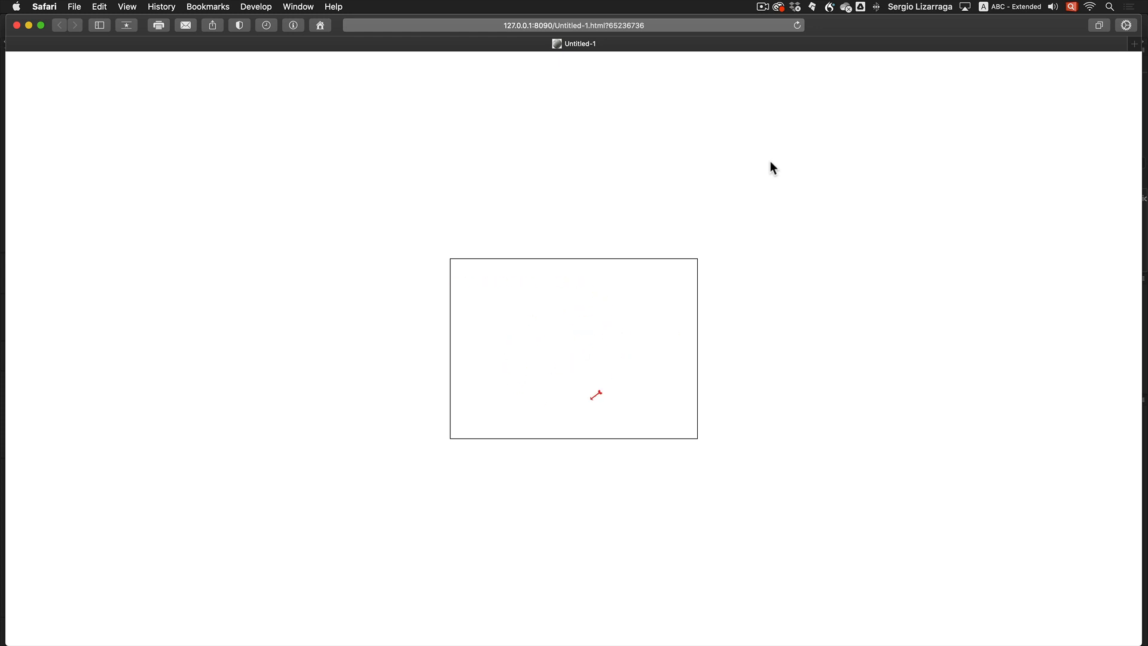
pyautogui.click(17, 26)
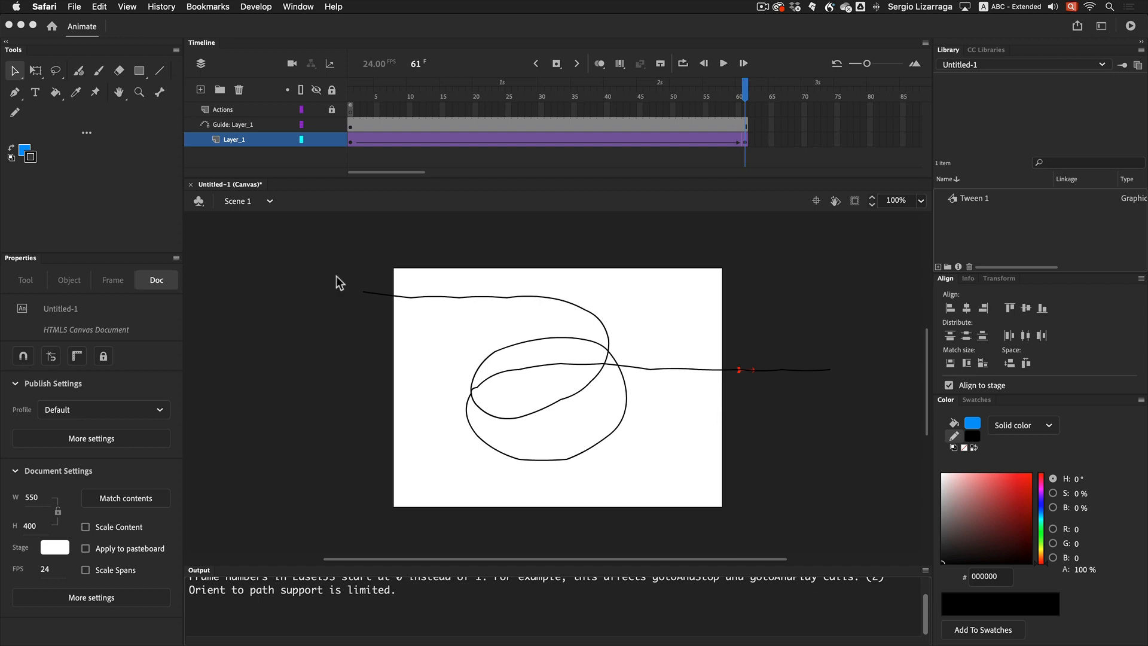
# Rotate the arrow at frame 61 by about 180 degrees with Free Transform, aligning it with the guide path
pyautogui.click(46, 75)
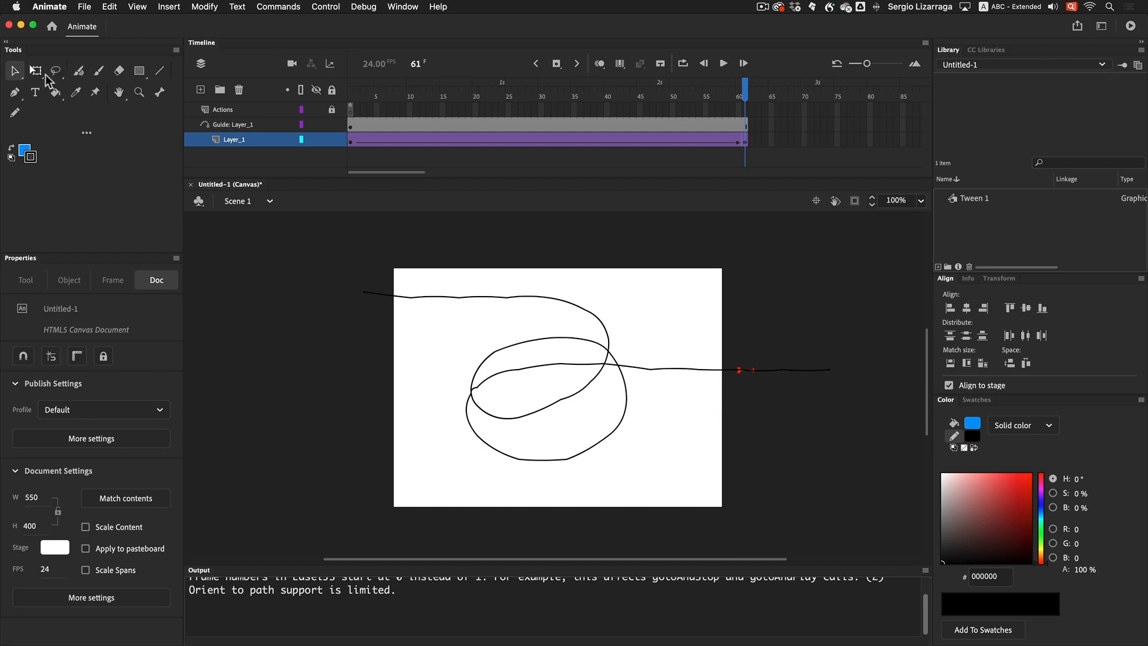
pyautogui.click(739, 372)
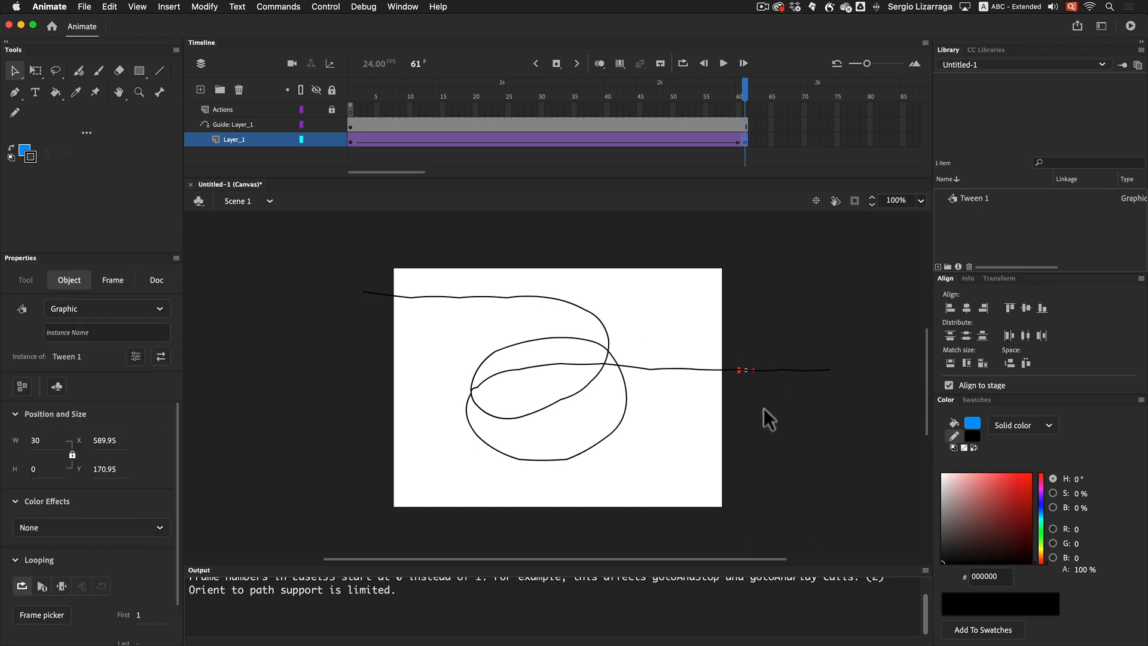
pyautogui.press('super+space')
pyautogui.moveTo(729, 355); pyautogui.dragTo(782, 405)
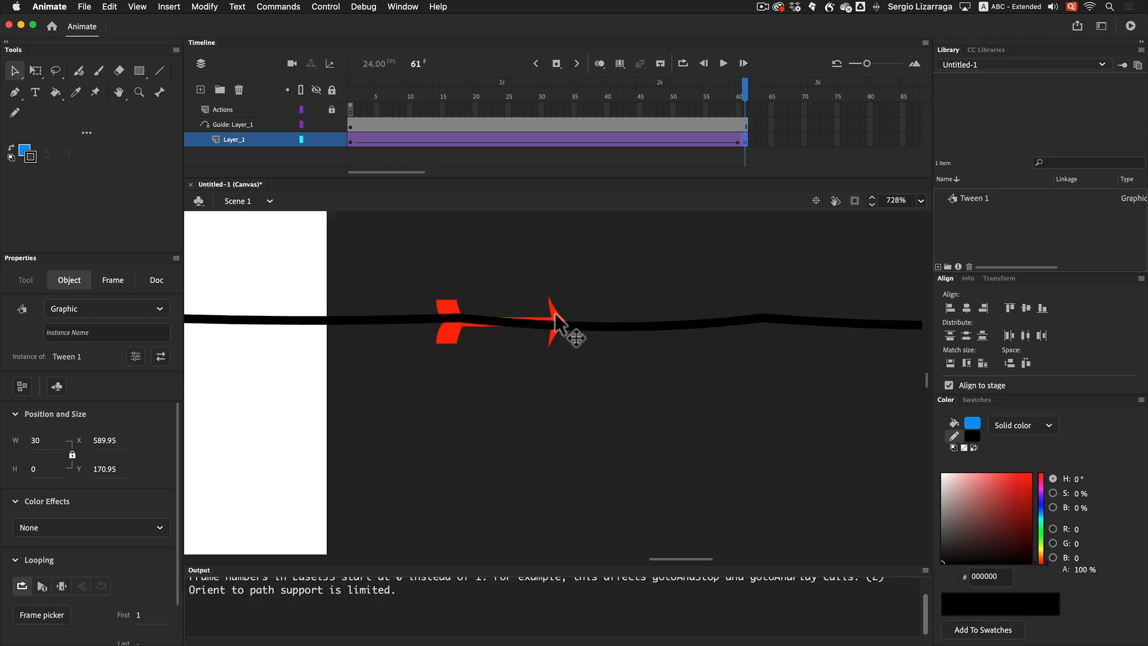
pyautogui.click(36, 70)
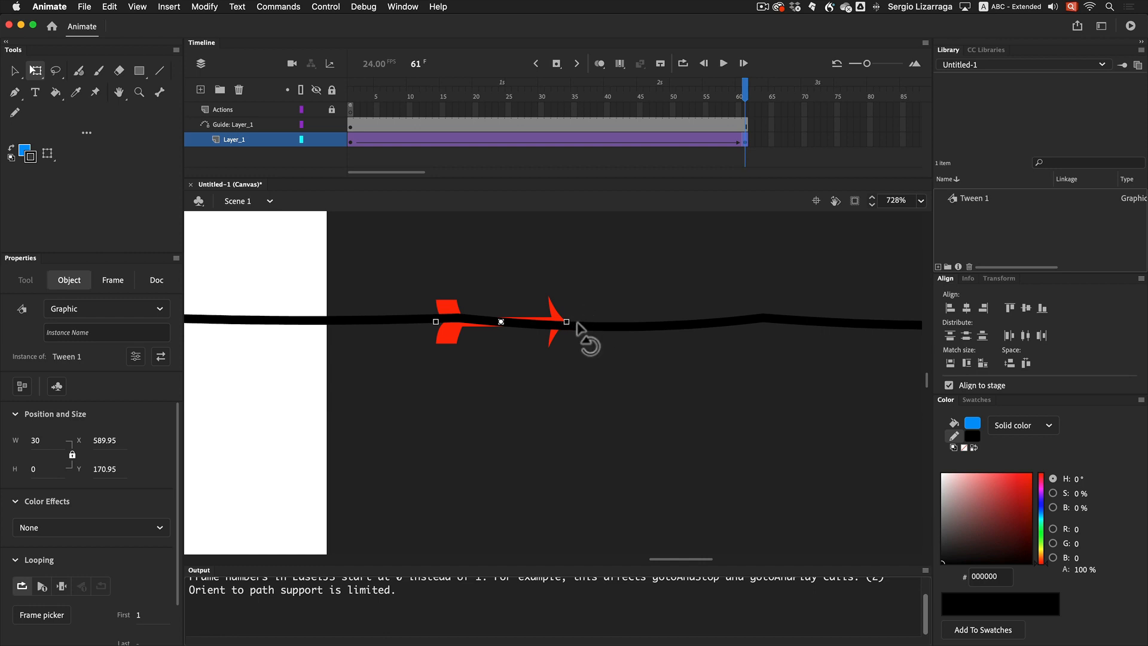
pyautogui.moveTo(578, 326); pyautogui.dragTo(421, 321)
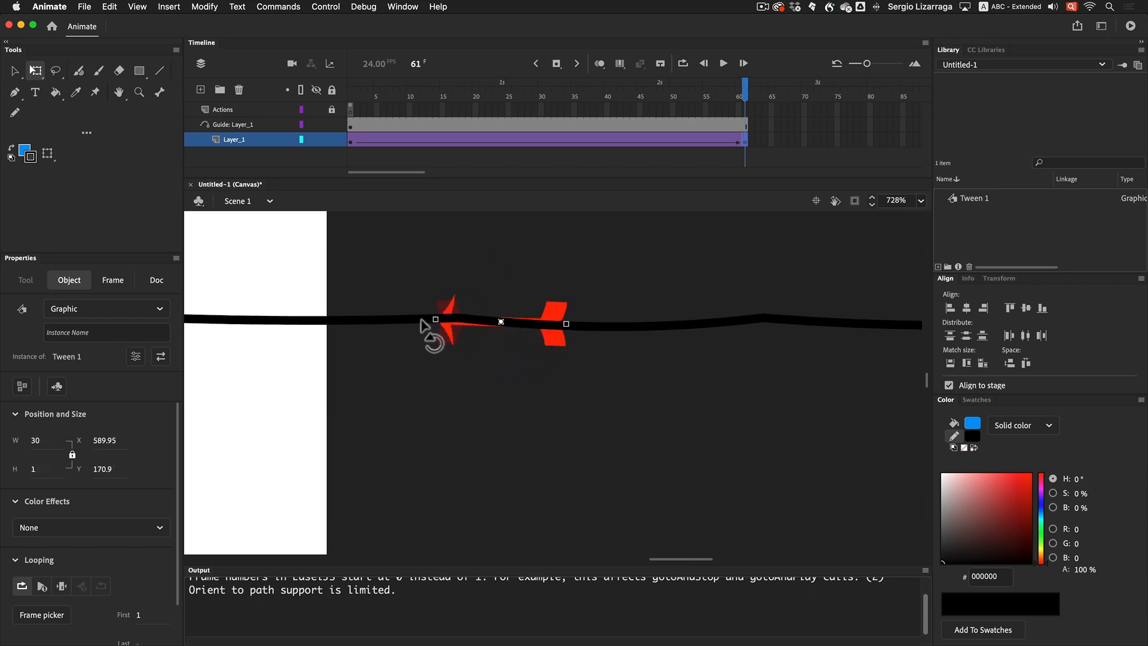
# Rotate the arrow at frame 1 by about 180 degrees so it lies along the start of the guide path
pyautogui.click(352, 141)
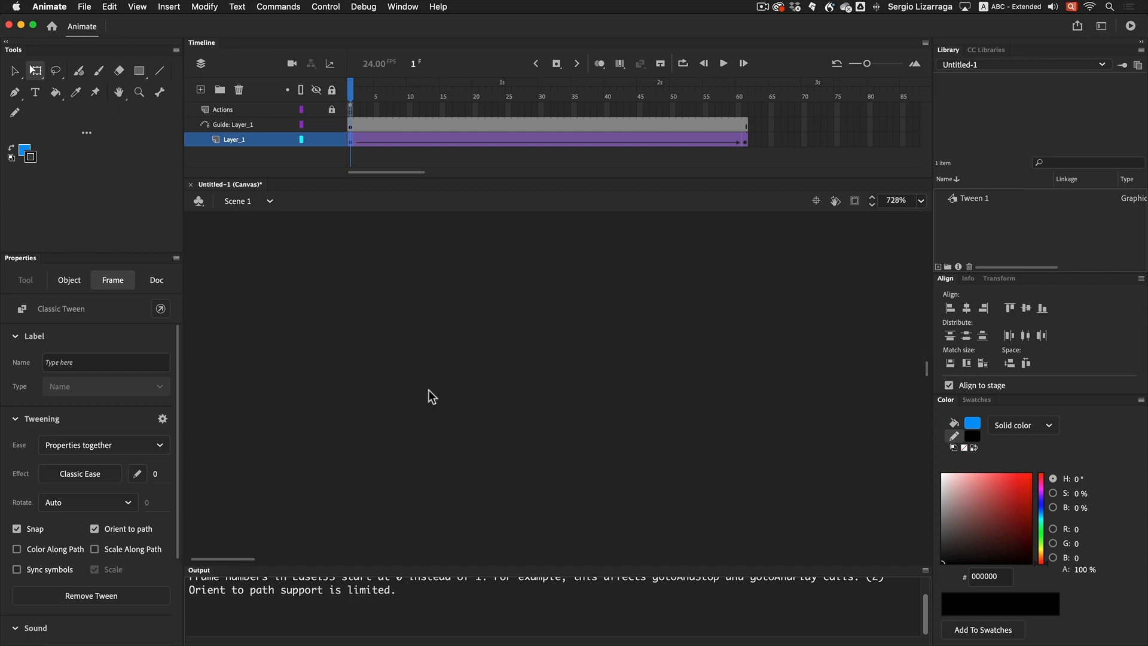
pyautogui.press('super+2')
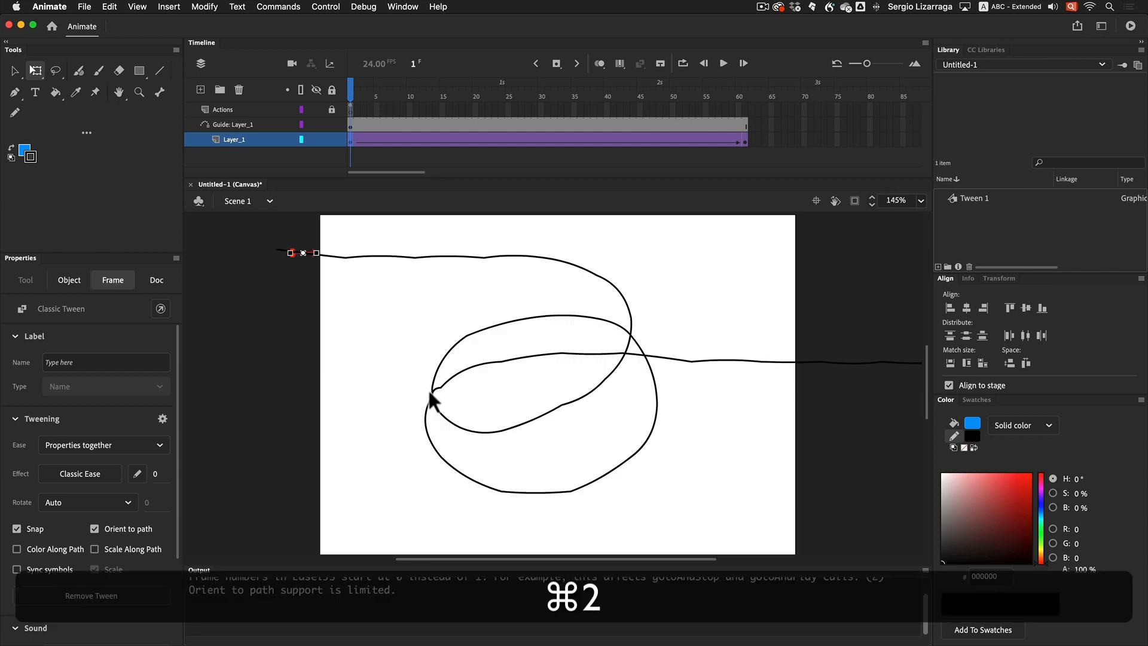
pyautogui.press('z')
pyautogui.moveTo(263, 231); pyautogui.dragTo(362, 305)
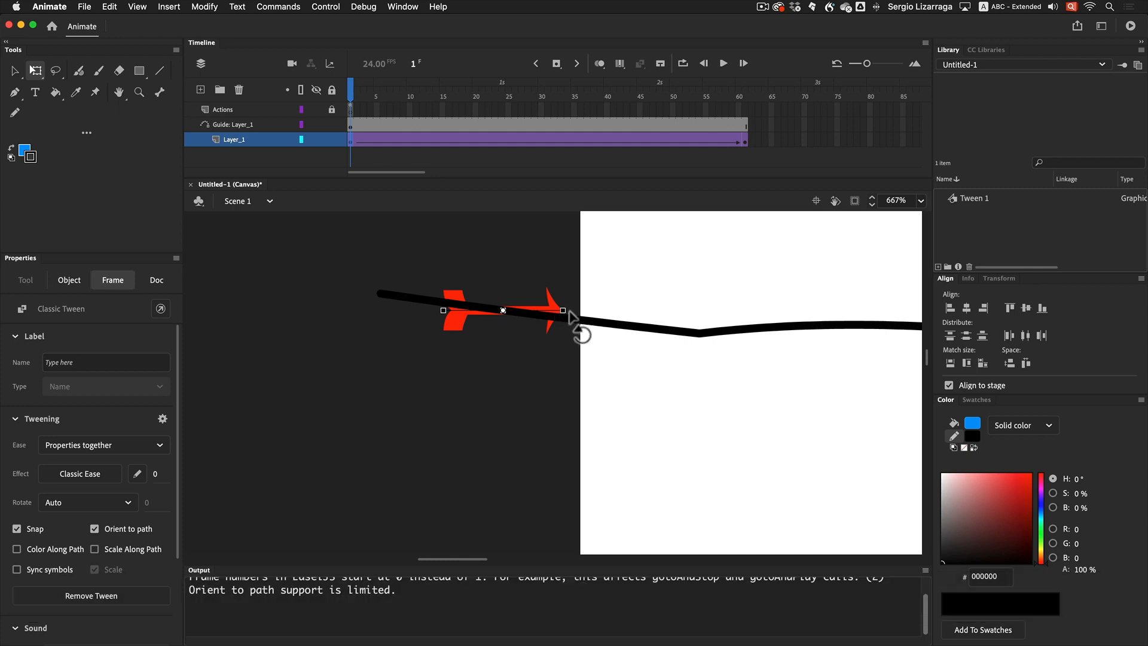
pyautogui.moveTo(570, 312); pyautogui.dragTo(401, 300)
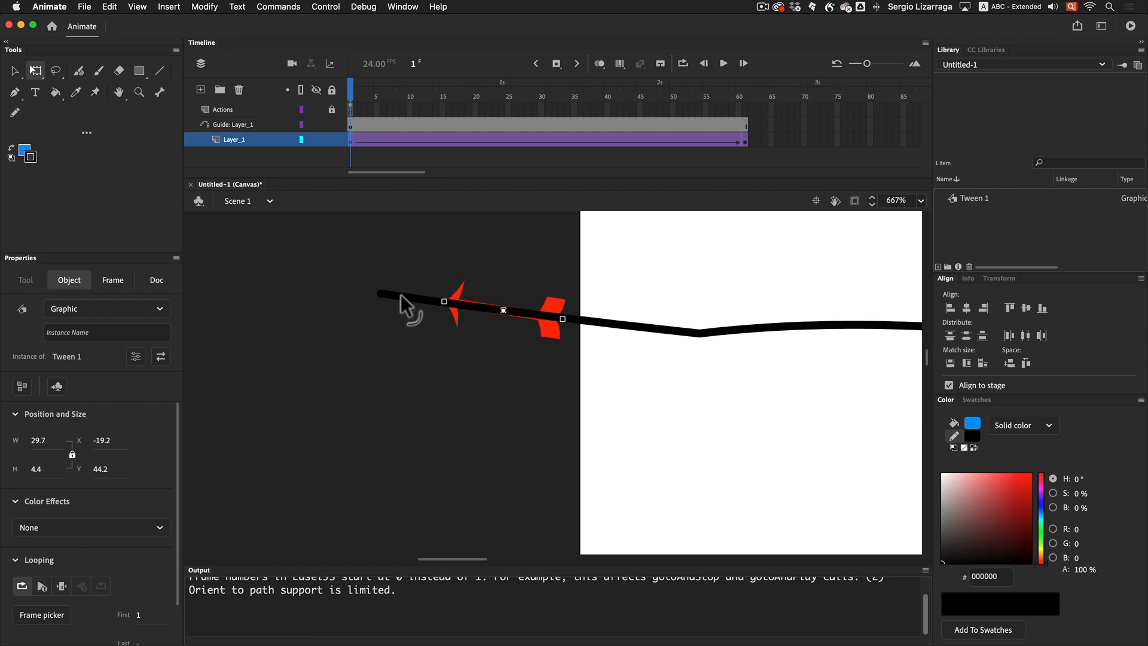
# Check the arrow's orientation at frame 61 and scrub through the tween from frame 1
pyautogui.click(746, 141)
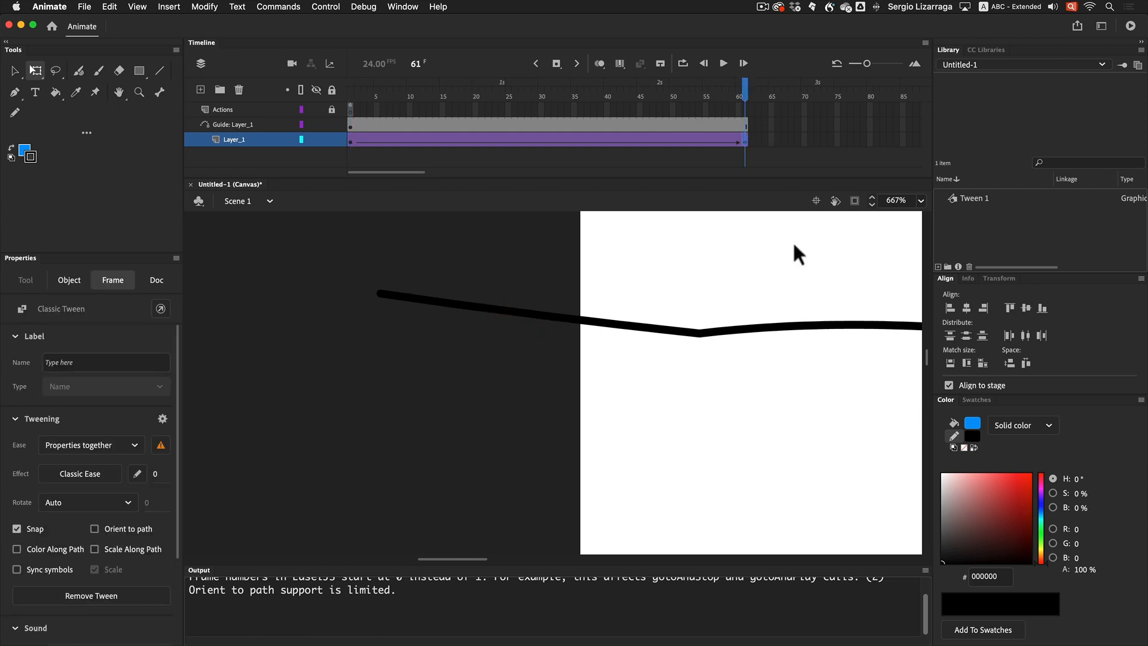
pyautogui.hscroll(5, 834, 340)
pyautogui.hscroll(10, 834, 339)
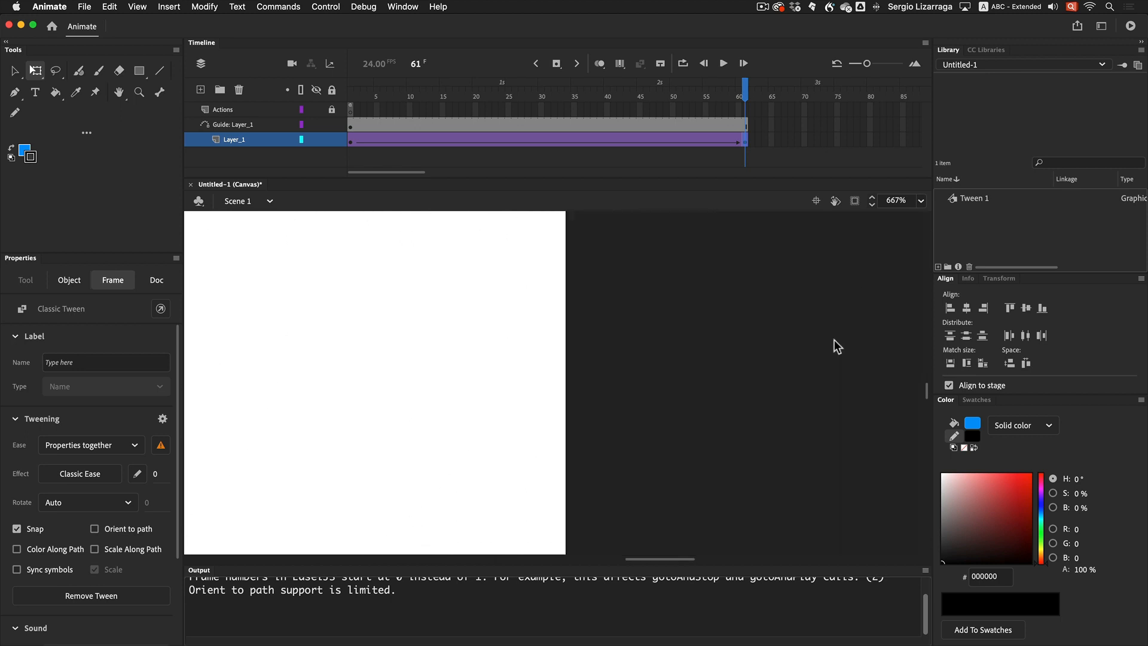
pyautogui.scroll(-5, 834, 339)
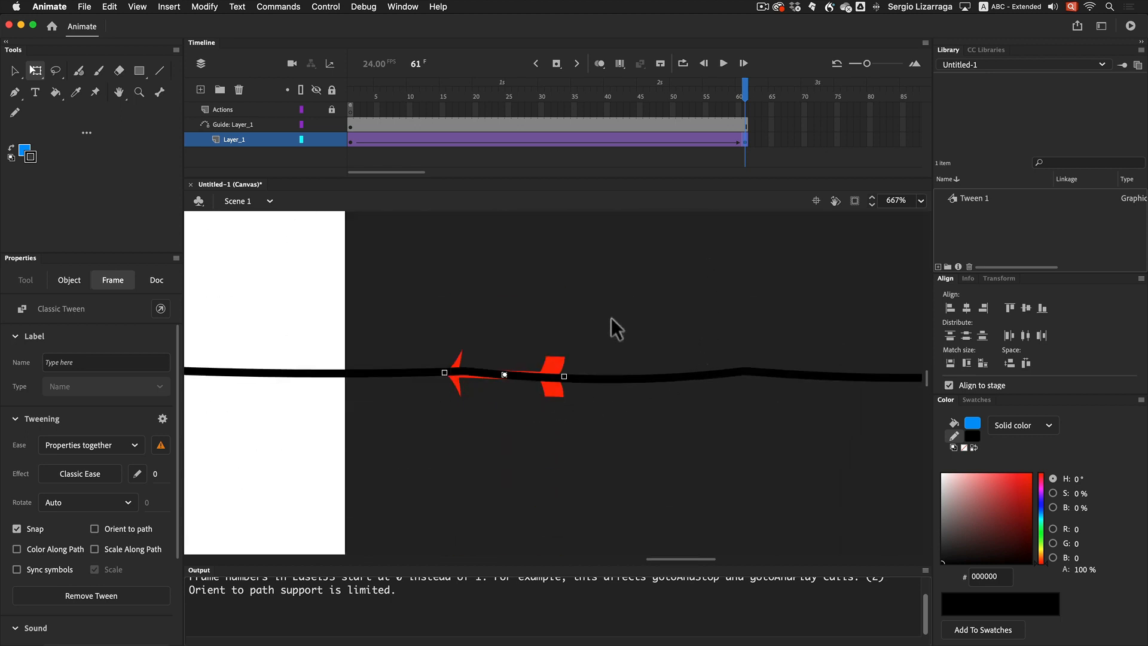
pyautogui.press('super+2')
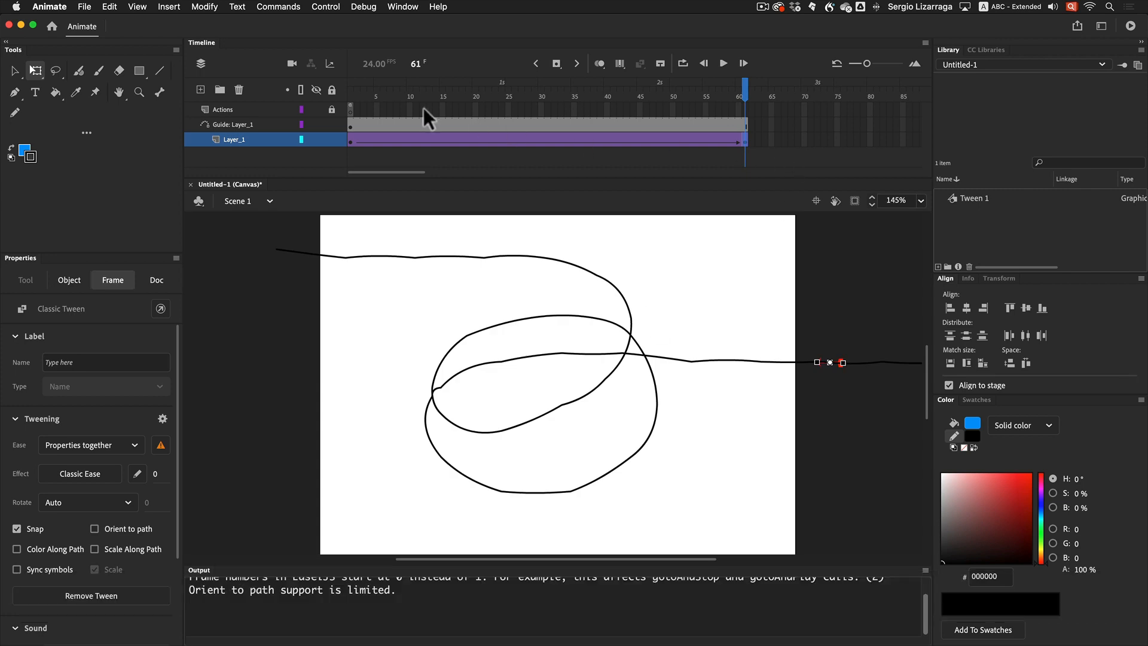
pyautogui.click(354, 110)
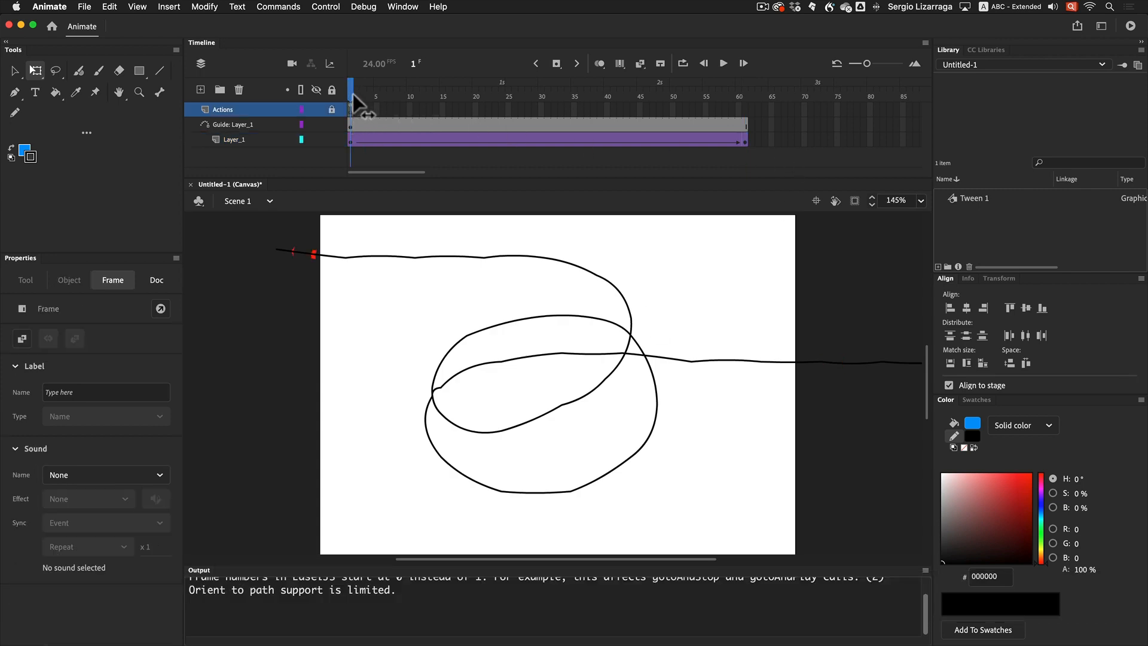
pyautogui.moveTo(352, 94); pyautogui.dragTo(298, 131)
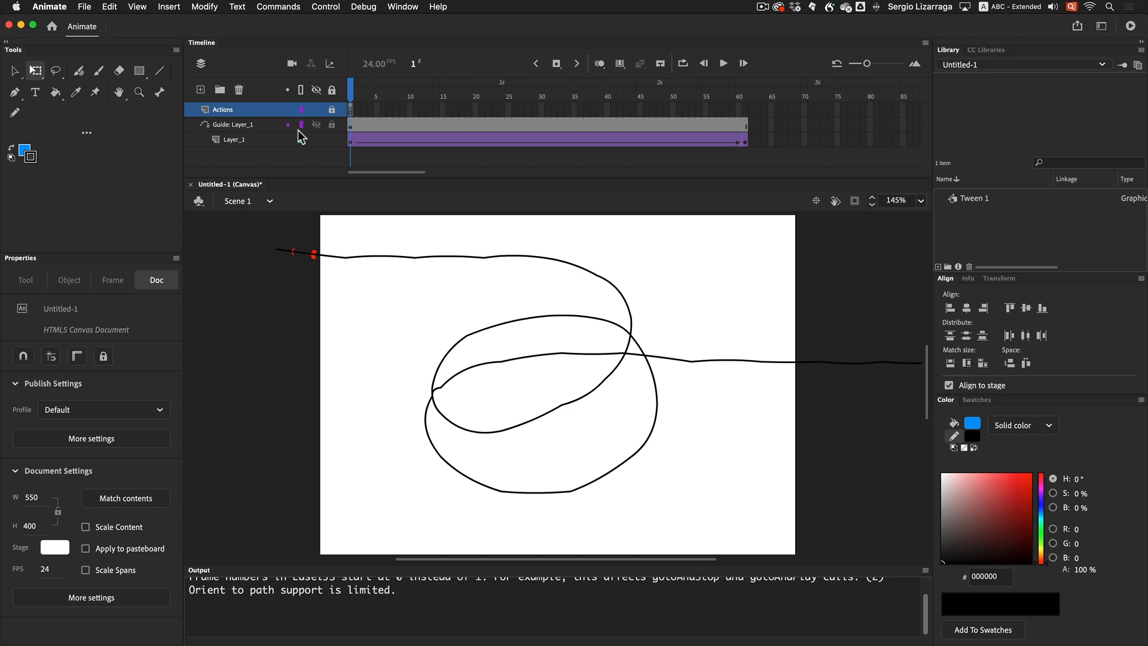
# Rotate the arrow at frame 1 by about 90 degrees so it stands perpendicular to the guide path
pyautogui.click(317, 256)
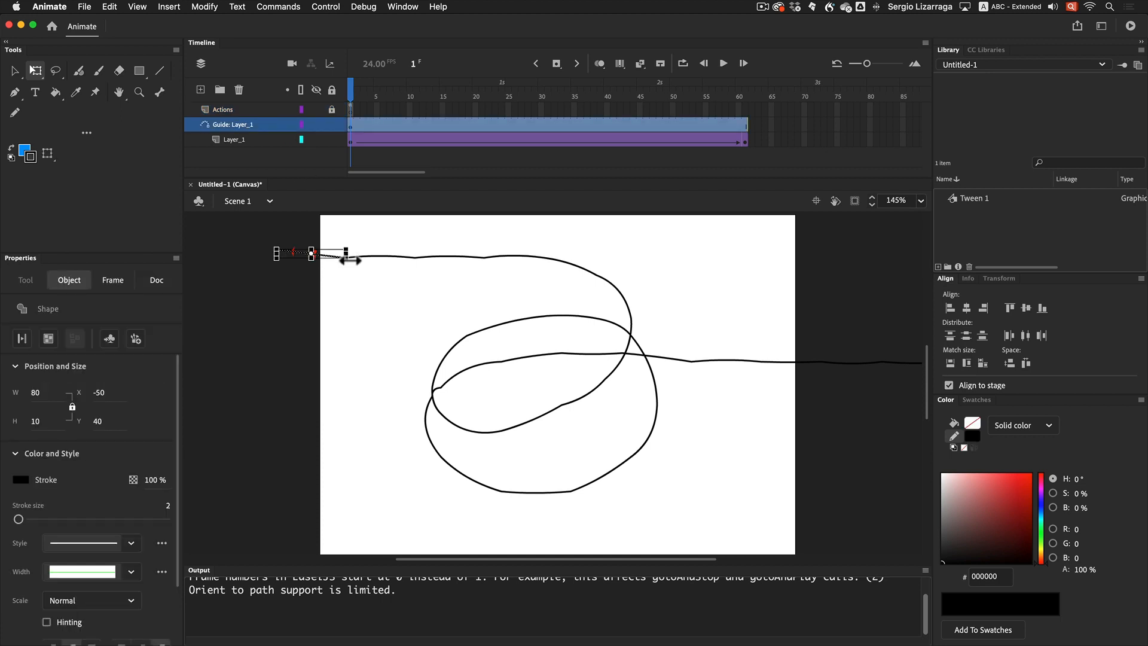
pyautogui.press('z')
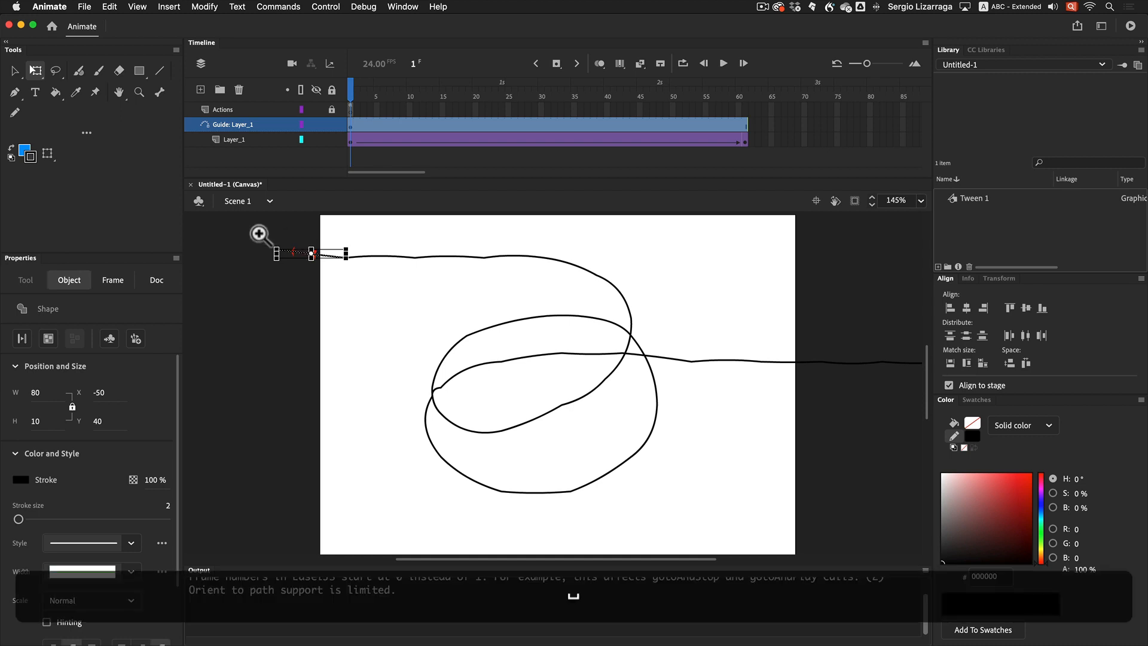
pyautogui.moveTo(255, 228); pyautogui.dragTo(389, 292)
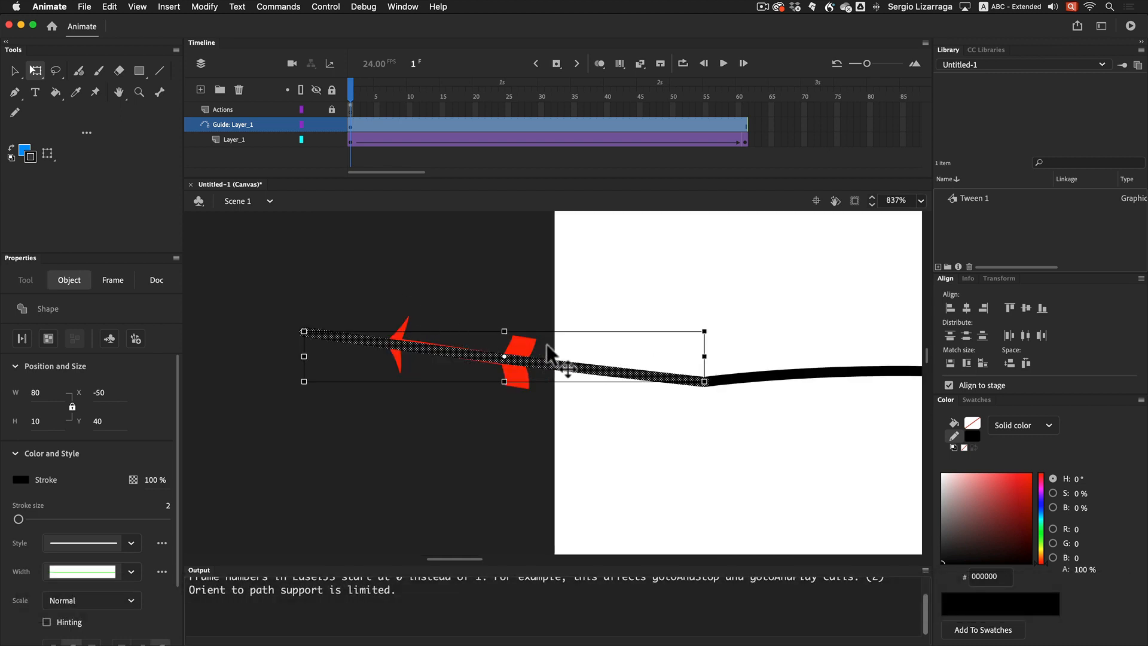
pyautogui.click(512, 306)
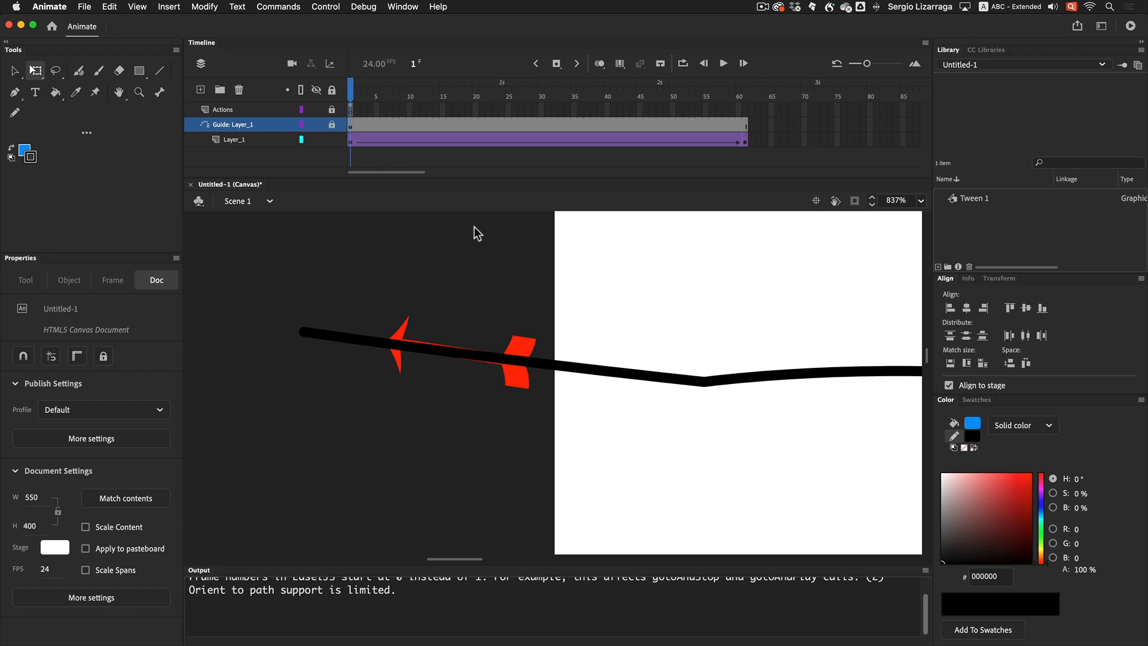
pyautogui.click(522, 345)
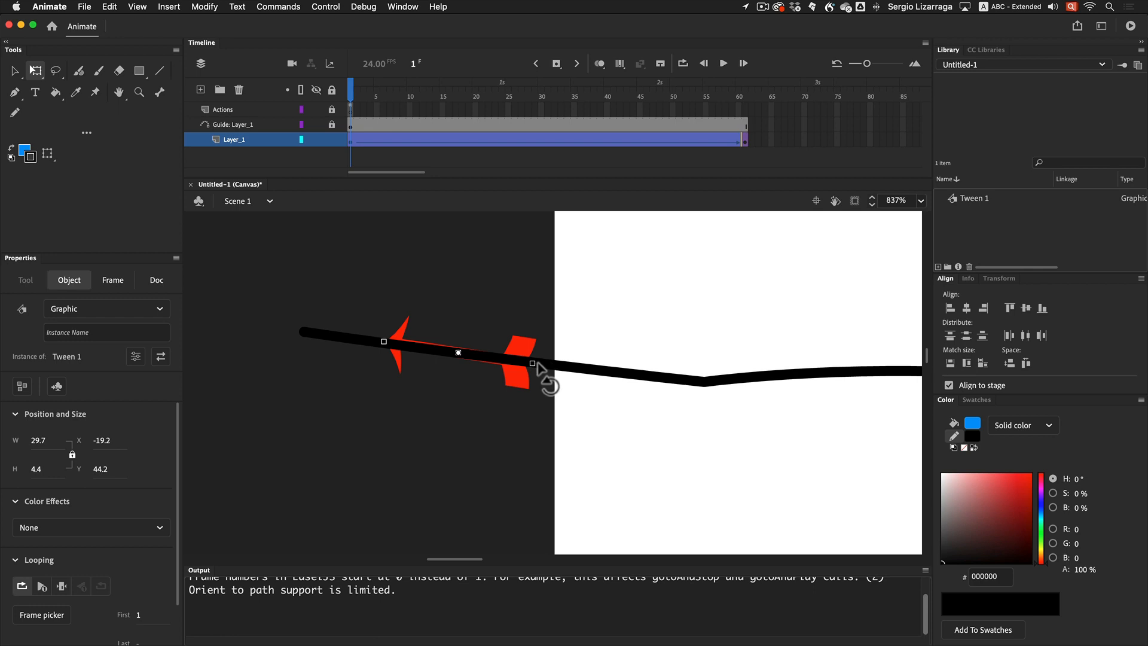
pyautogui.moveTo(544, 378); pyautogui.dragTo(456, 401)
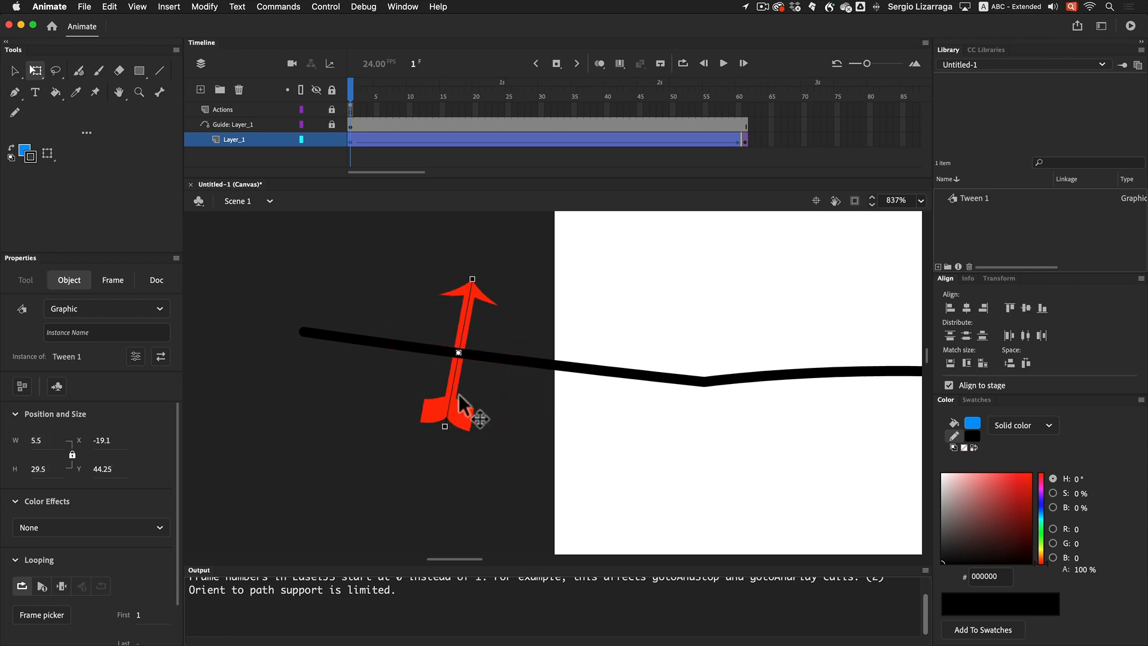
# Rotate the arrow at frame 61 by about 90 degrees to match its perpendicular orientation at the start
pyautogui.click(745, 142)
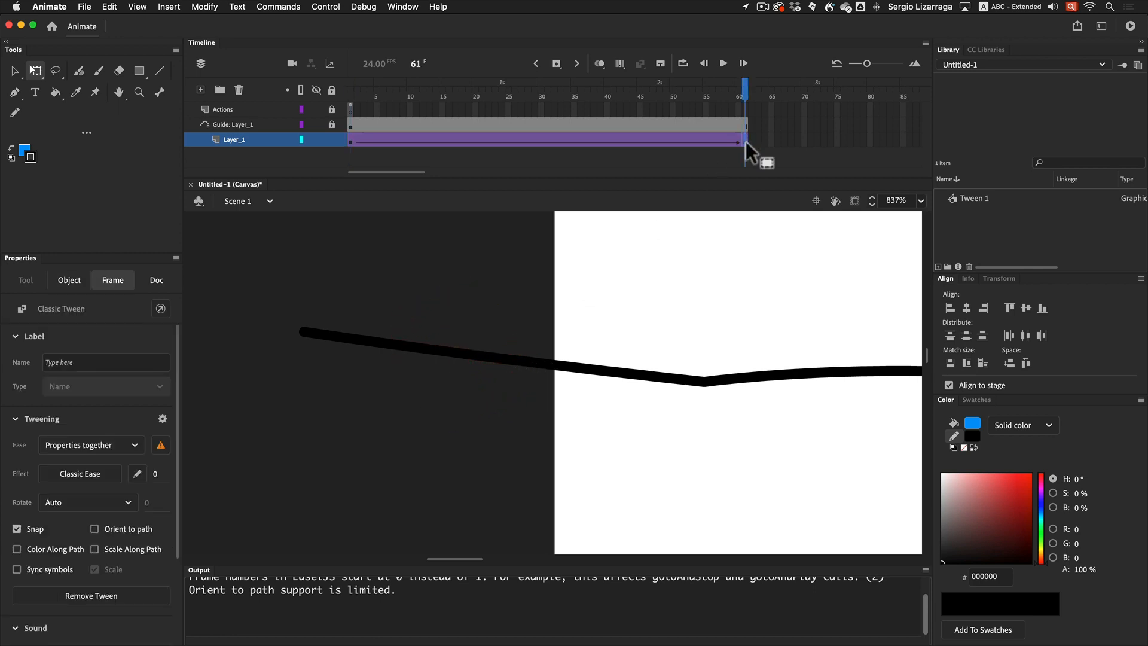
pyautogui.press('super+2')
pyautogui.press('z')
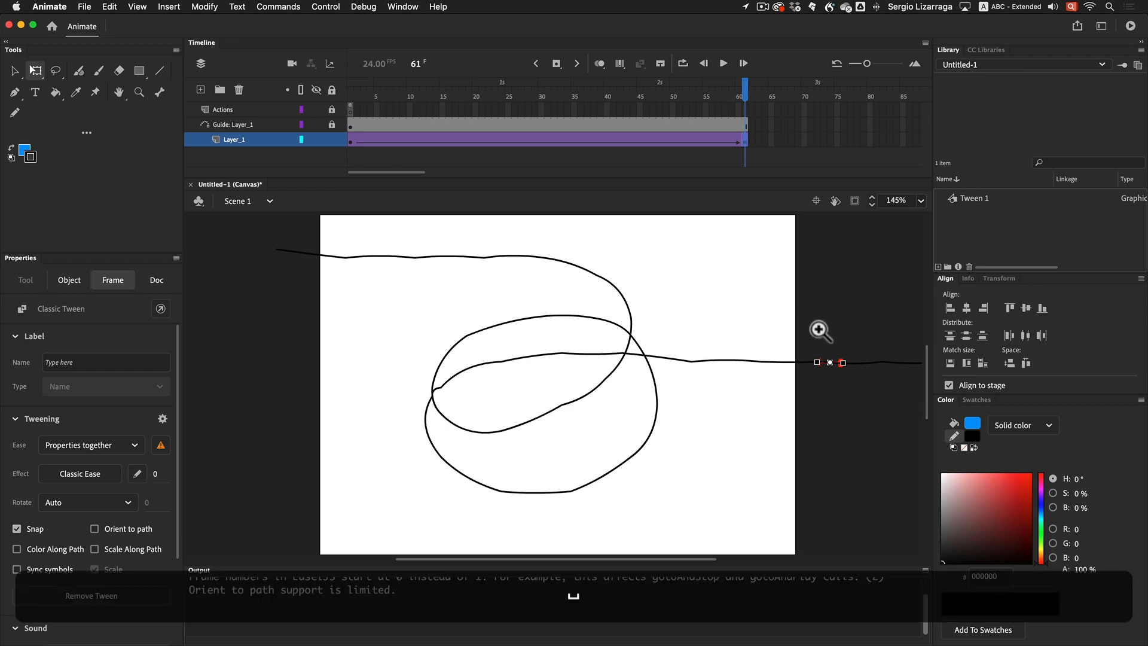
pyautogui.moveTo(798, 333); pyautogui.dragTo(890, 402)
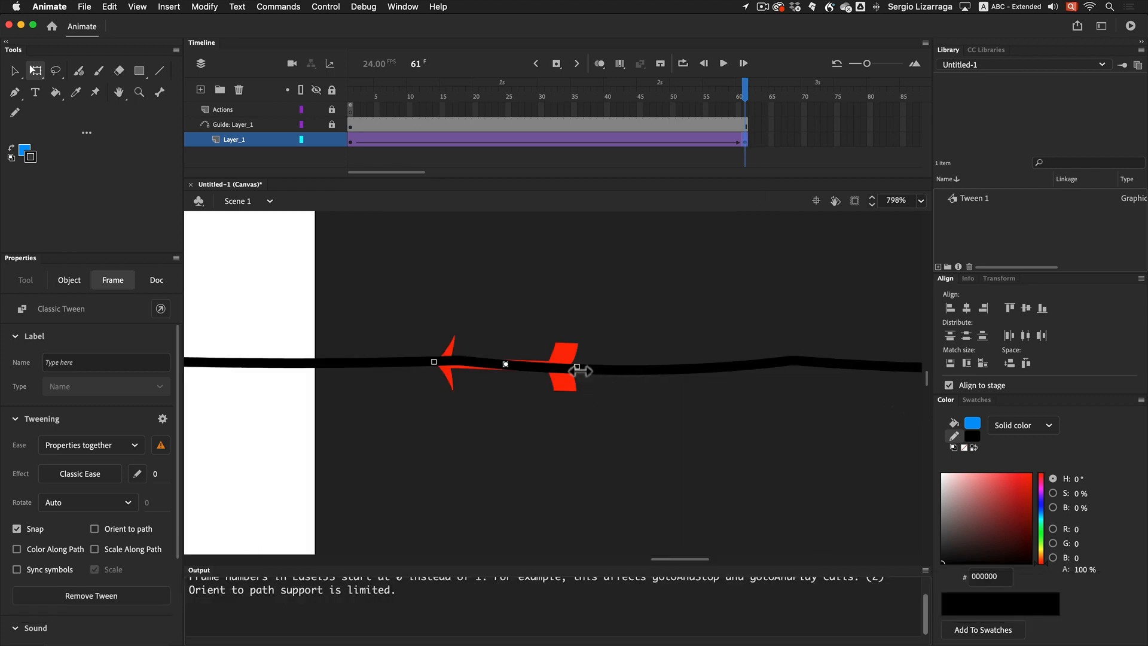
pyautogui.moveTo(584, 375); pyautogui.dragTo(509, 413)
pyautogui.press('super+2')
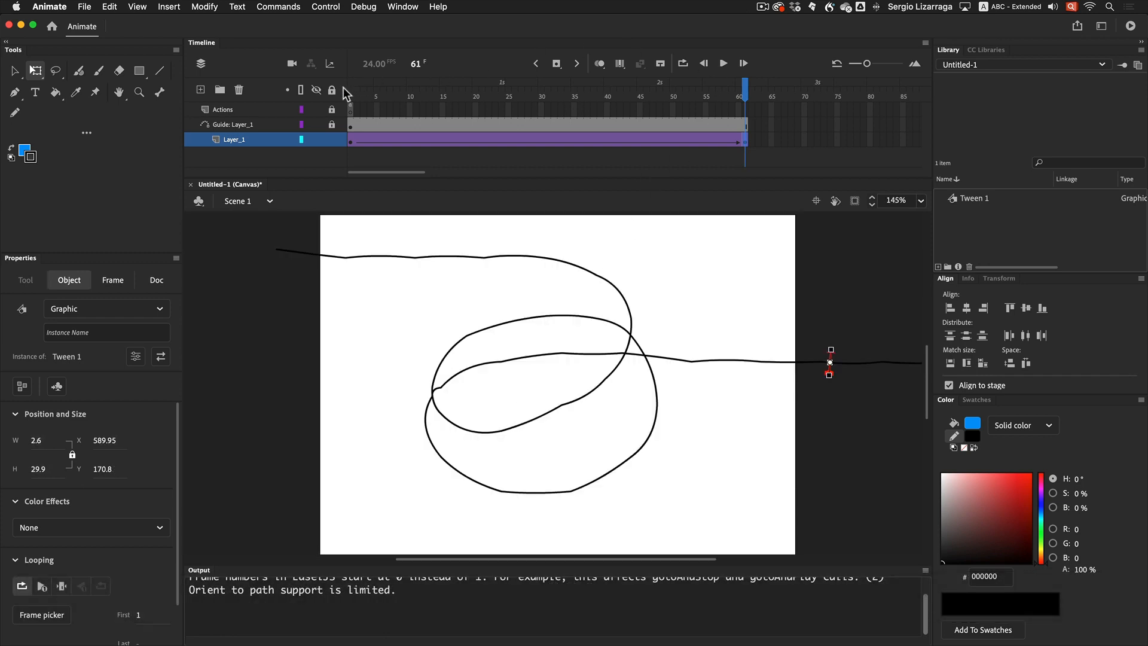
# Scrub through the tween to check the arrow's orientation and look at the layer options for Layer_1
pyautogui.moveTo(349, 94); pyautogui.dragTo(806, 171)
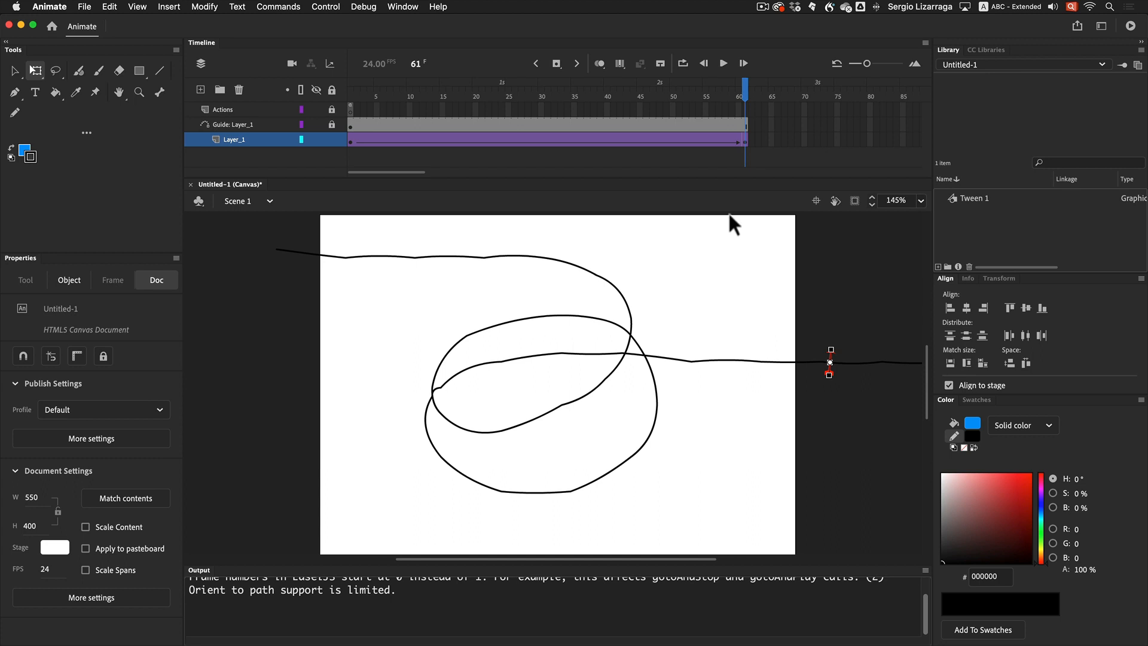
pyautogui.rightClick(230, 138)
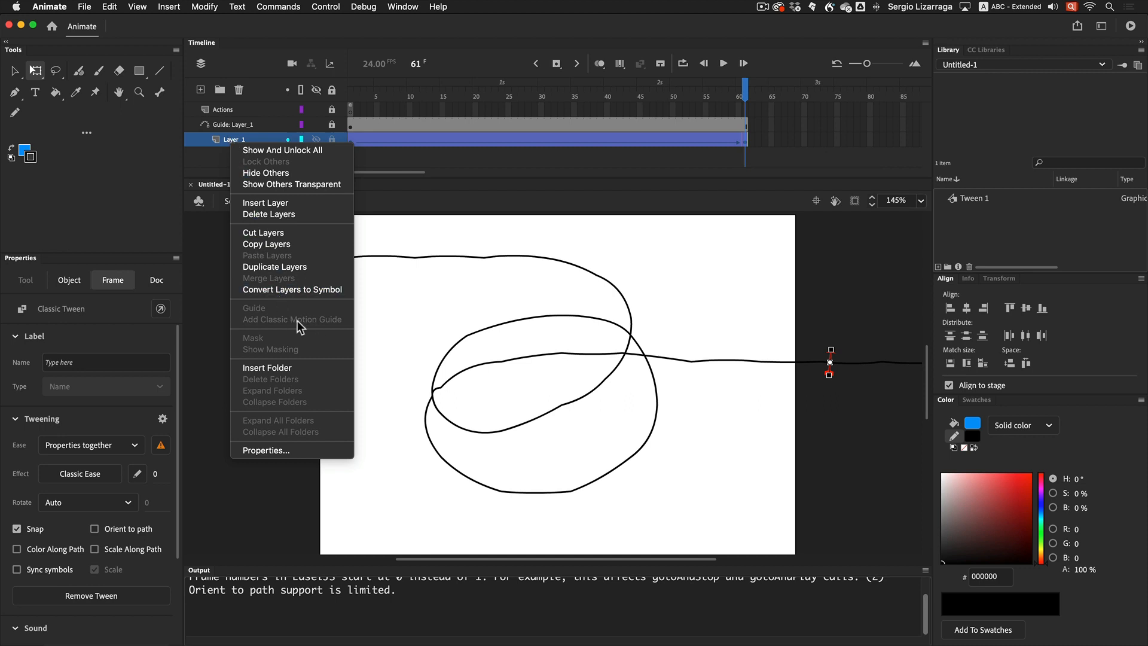
pyautogui.click(432, 323)
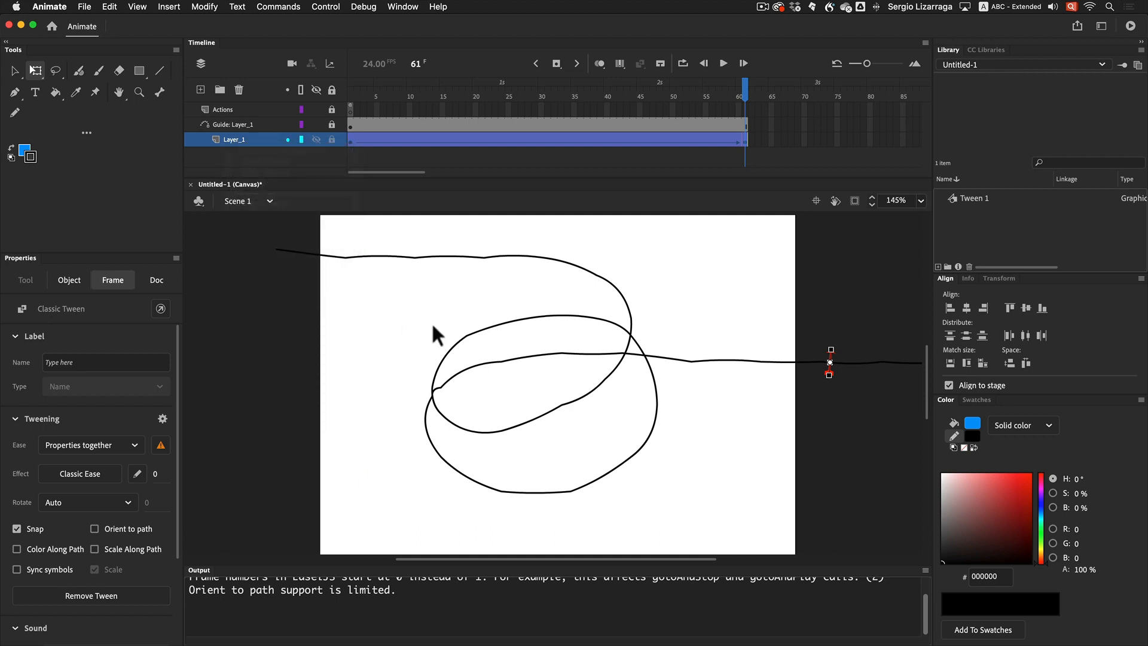
# Undo the rotations, tween, motion guide and arrow drawing until the stage and Layer_1 are empty
pyautogui.press('super')
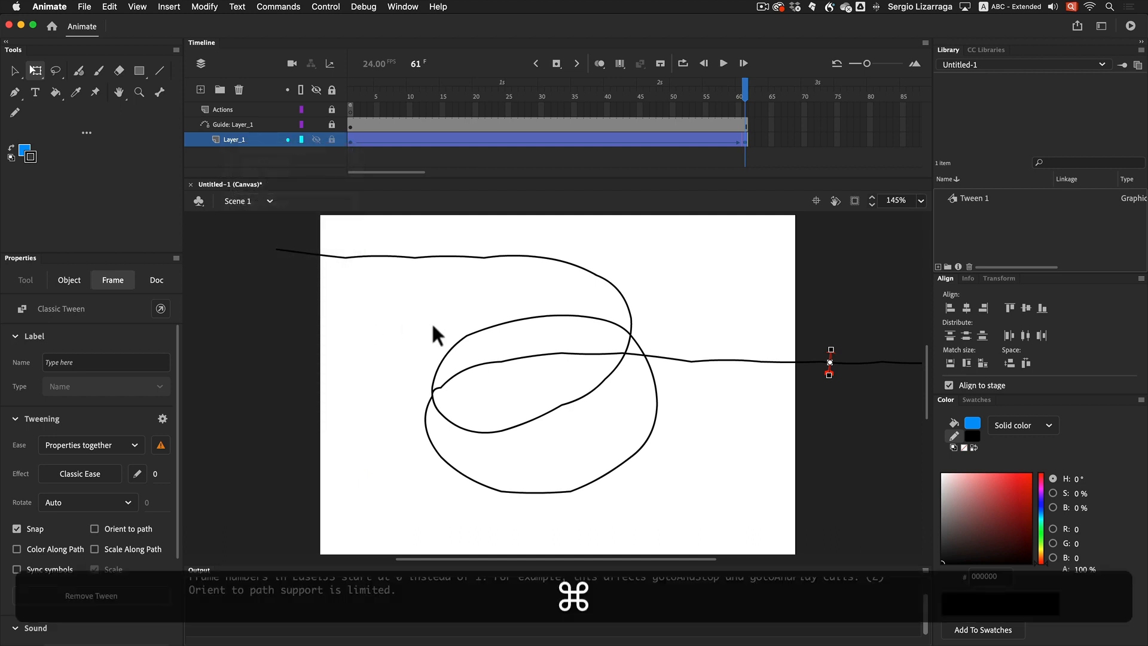
pyautogui.press('super+z')
pyautogui.press('super+z')
pyautogui.press('super+z')
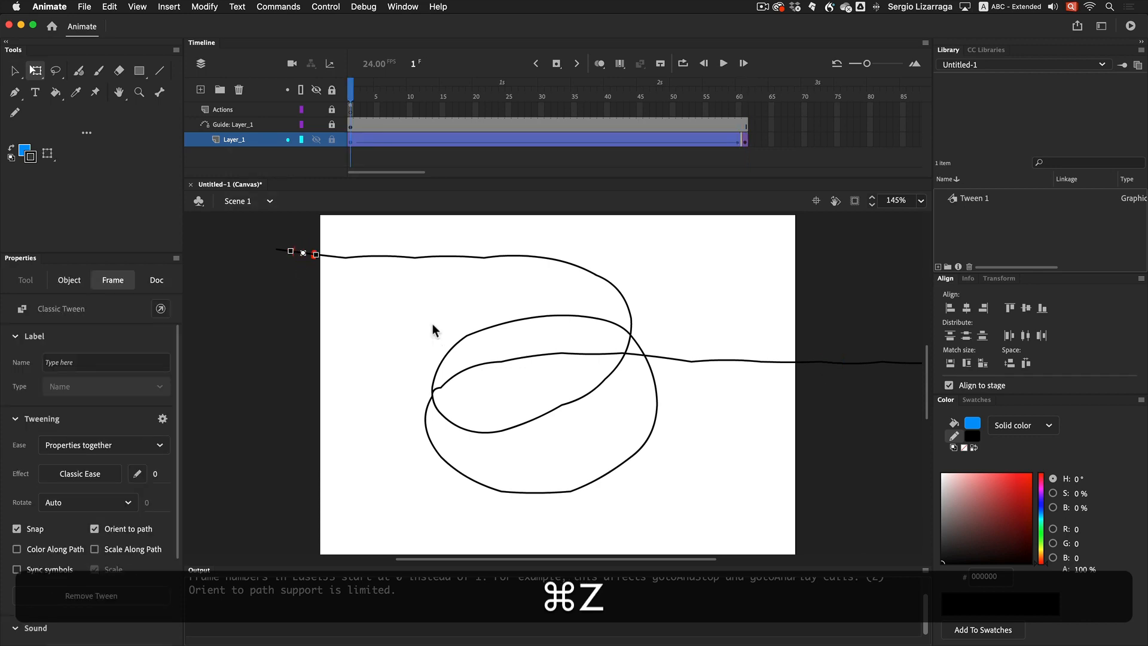
pyautogui.press('super+z')
pyautogui.press('super+z')
pyautogui.press('super+z')
pyautogui.press('super+z')
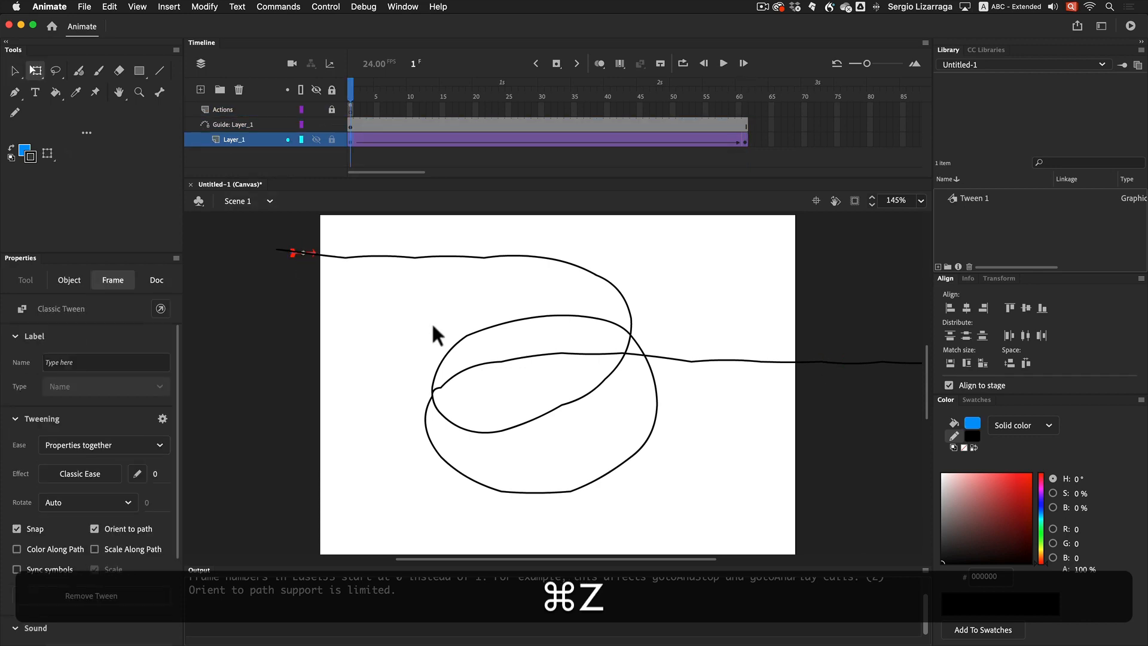
pyautogui.press('super+z')
pyautogui.press('super+z')
pyautogui.press('super+z')
pyautogui.press('super+z')
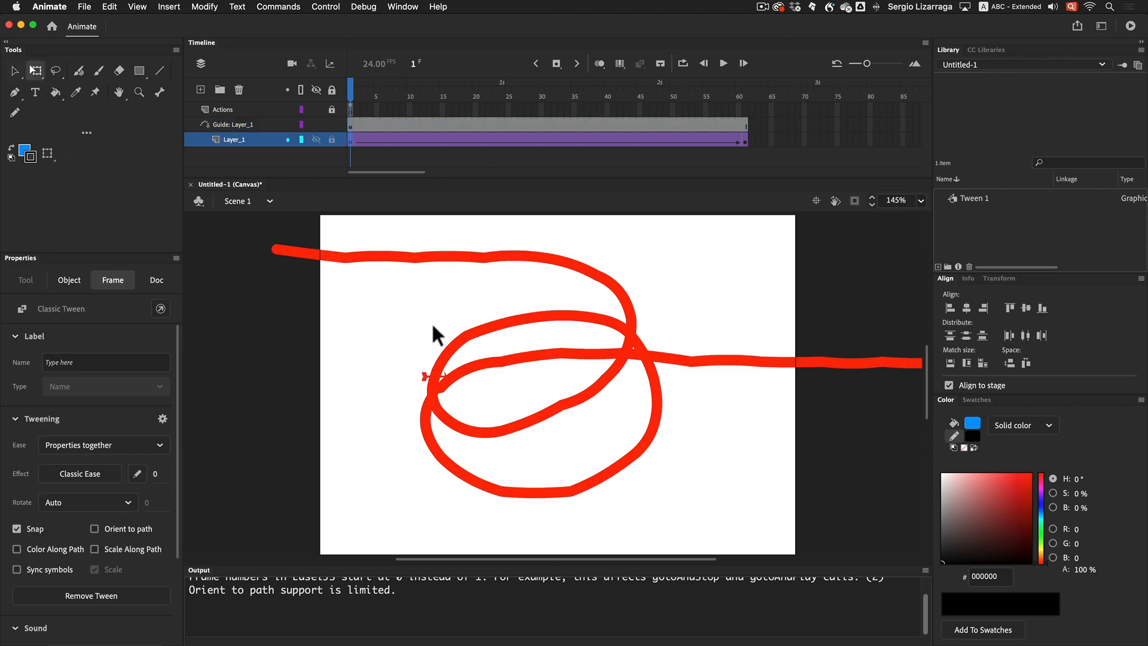
pyautogui.press('super+z')
pyautogui.press('super+z')
pyautogui.press('super+z')
pyautogui.press('super+z')
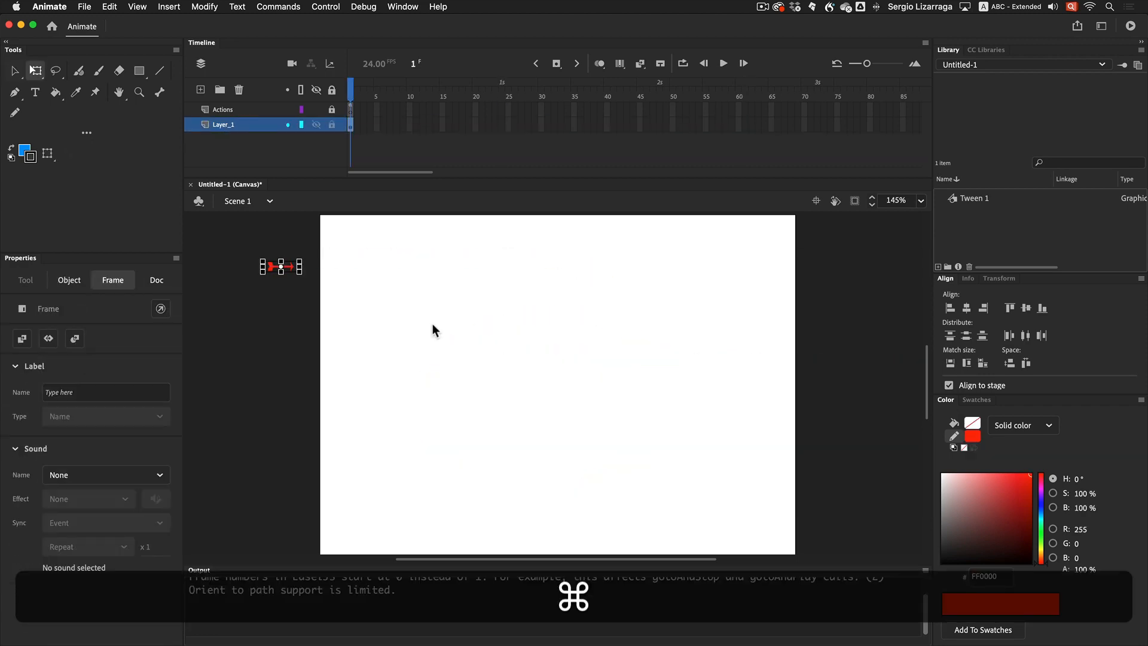
pyautogui.press('super+z')
pyautogui.press('super+z')
pyautogui.press('super+z')
pyautogui.press('super+z')
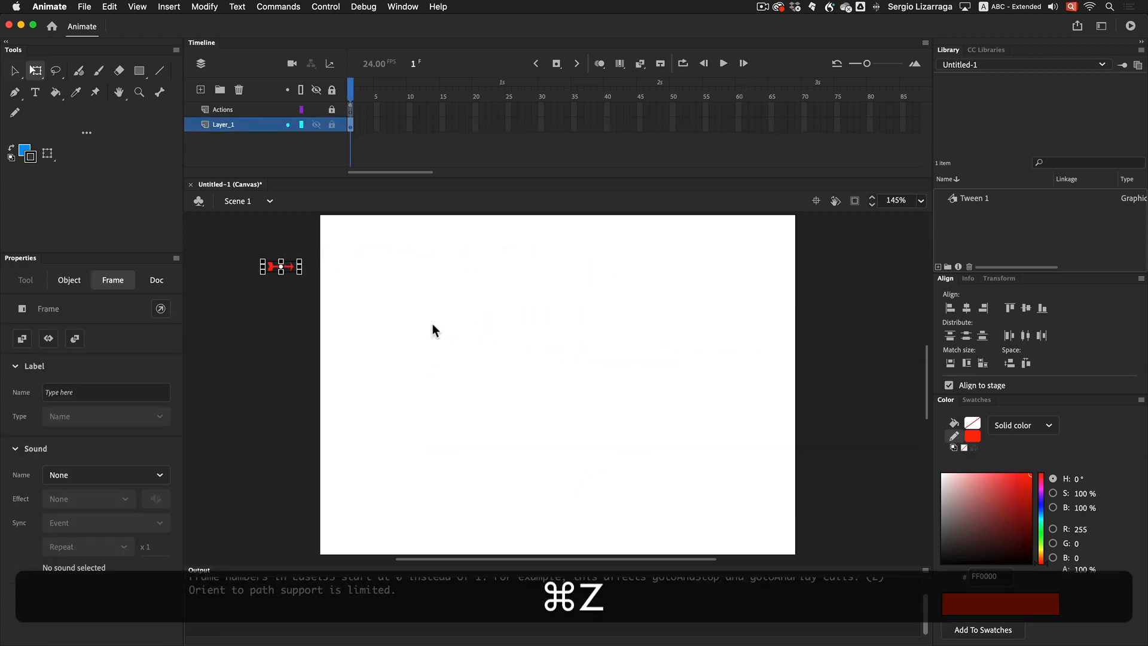
pyautogui.press('super+z')
pyautogui.press('super+z')
pyautogui.press('super+z')
pyautogui.press('super+z')
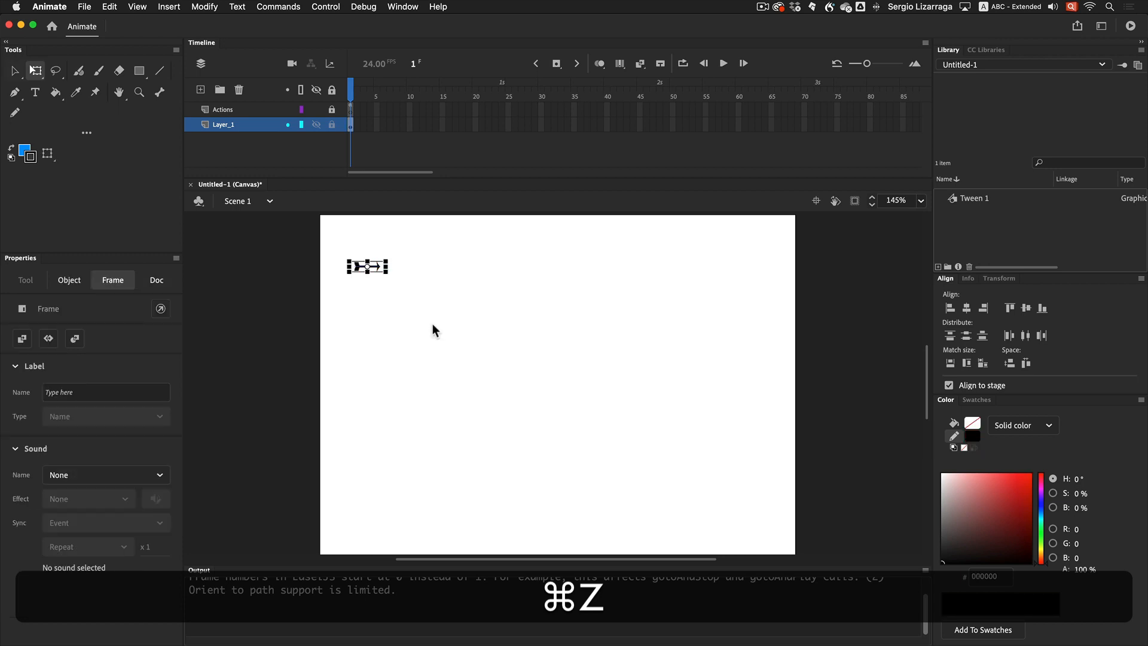
pyautogui.press('super+z')
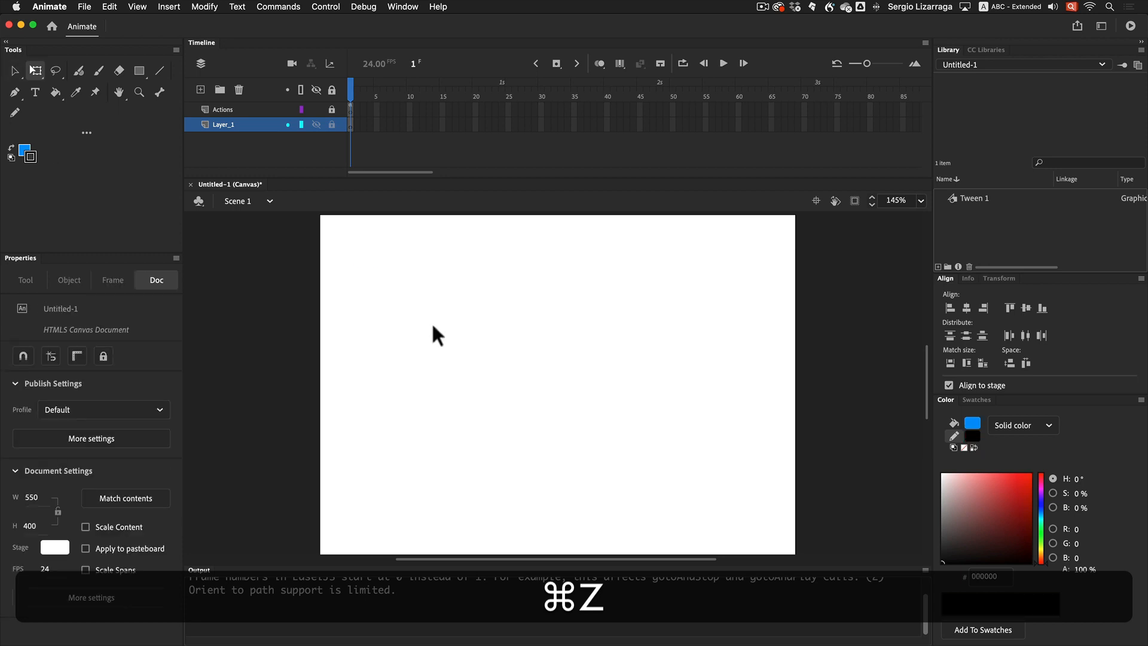
# Draw a horizontal arrow-style line about 40 px long near the stage's lower-left corner on Layer_1, with a stroke size of 12
pyautogui.click(350, 110)
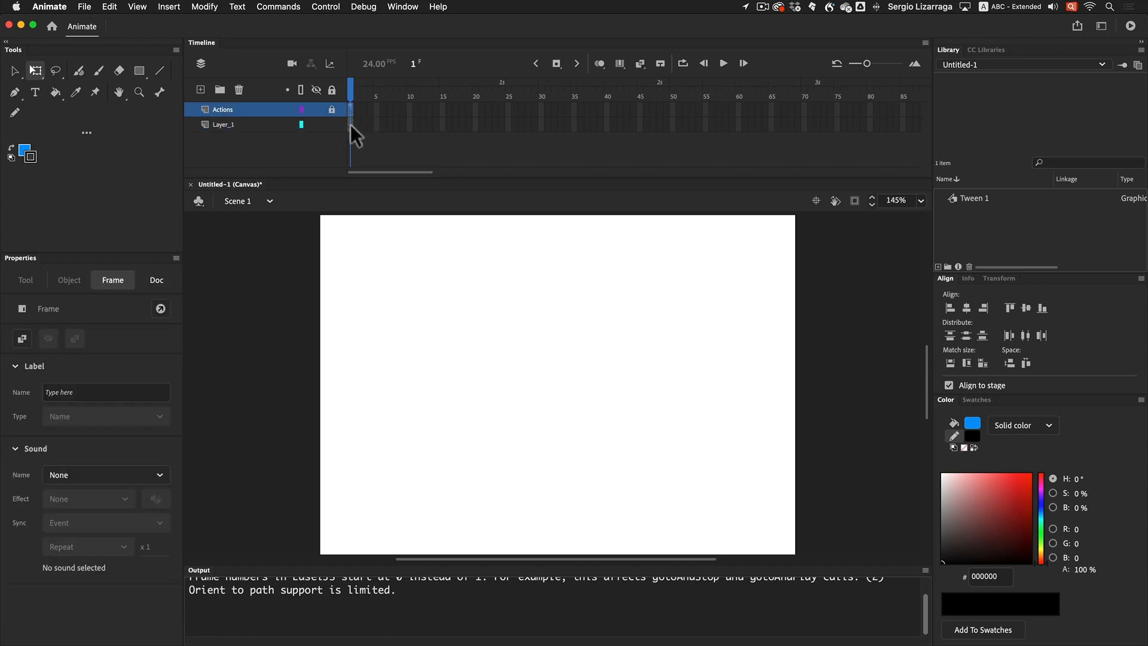
pyautogui.click(351, 125)
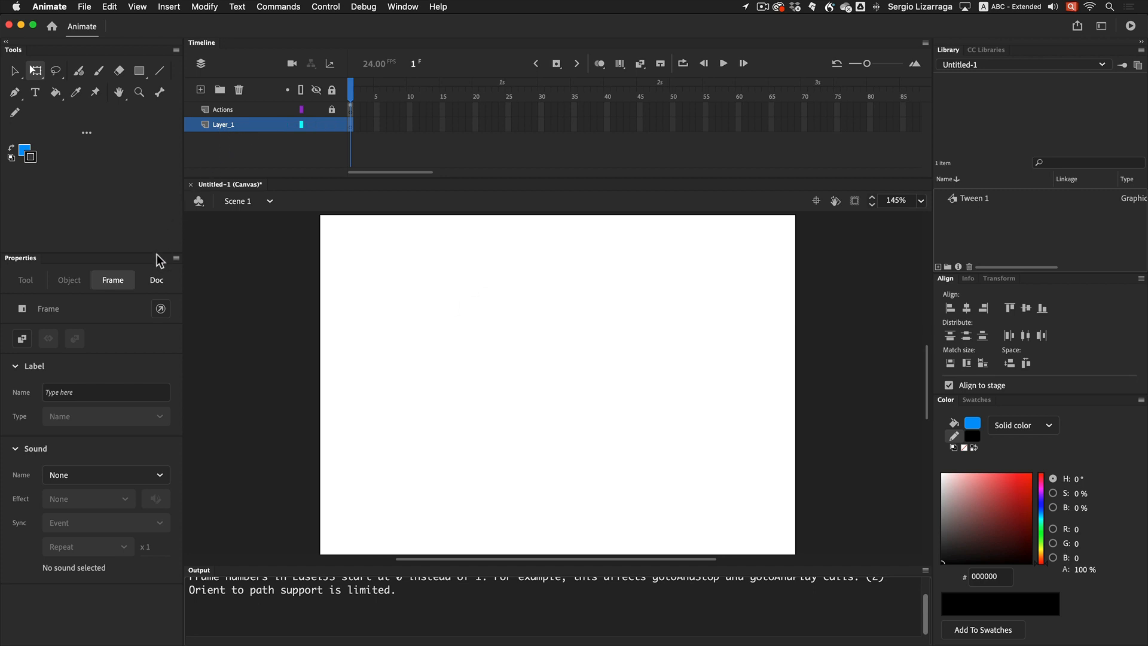
pyautogui.click(160, 71)
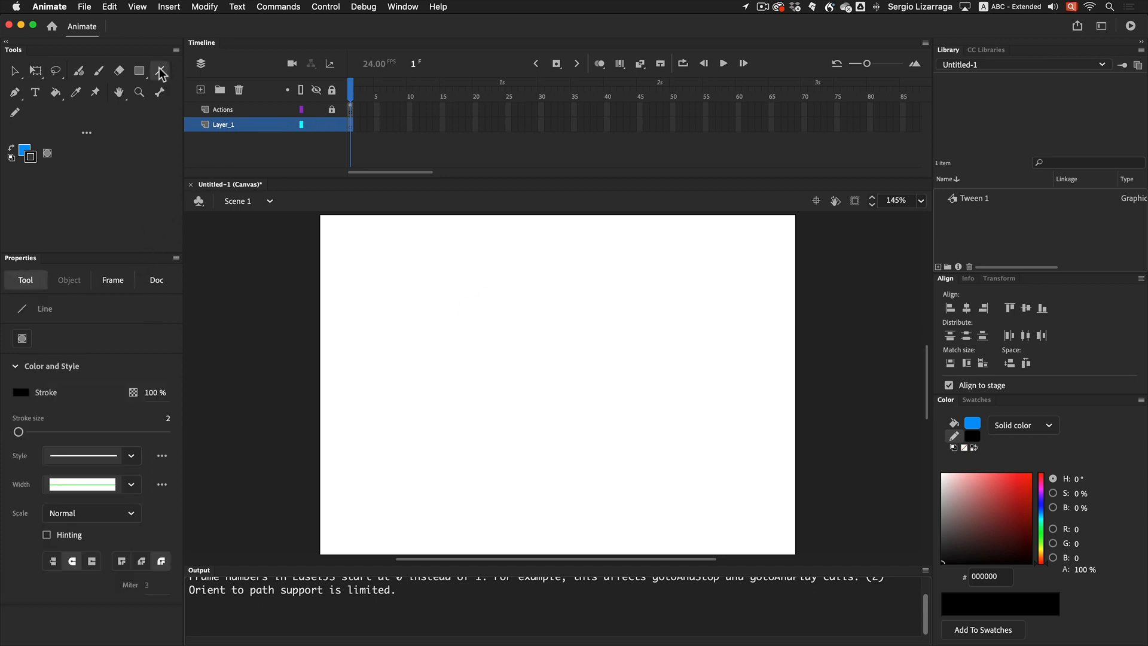
pyautogui.click(132, 456)
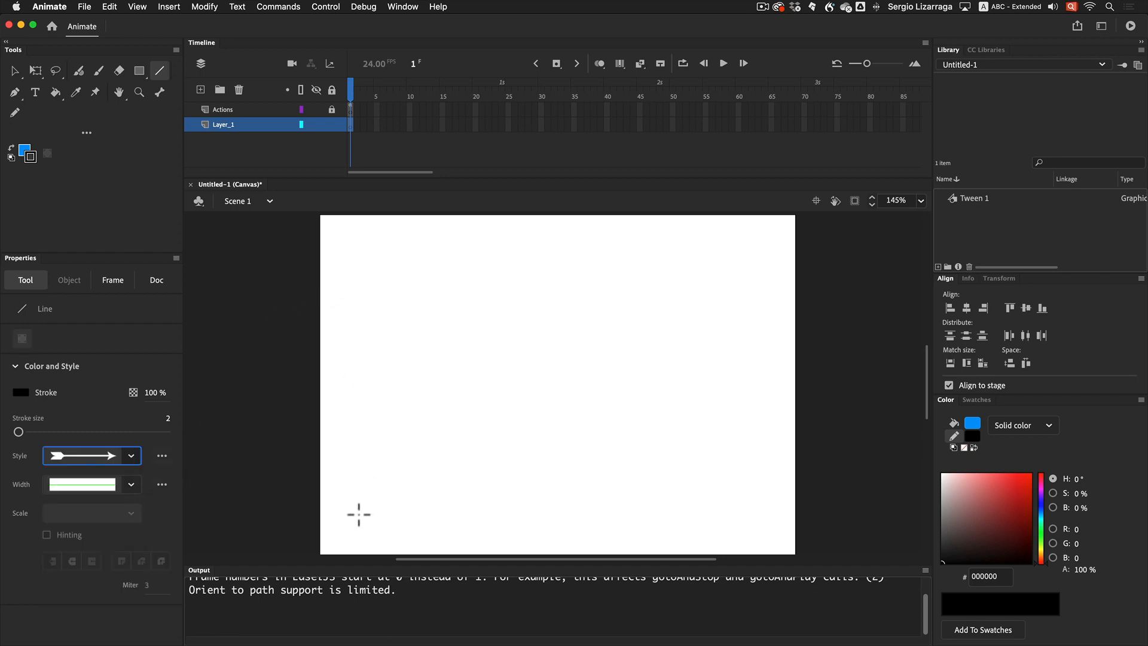
pyautogui.moveTo(356, 516); pyautogui.dragTo(389, 517)
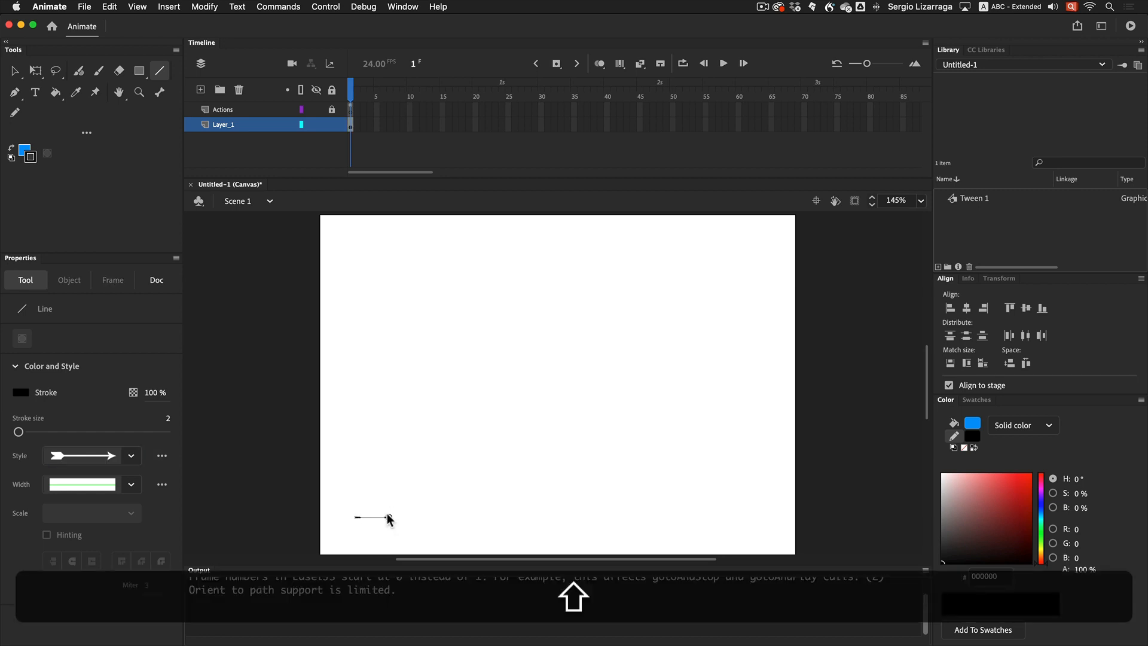
pyautogui.press('super+a')
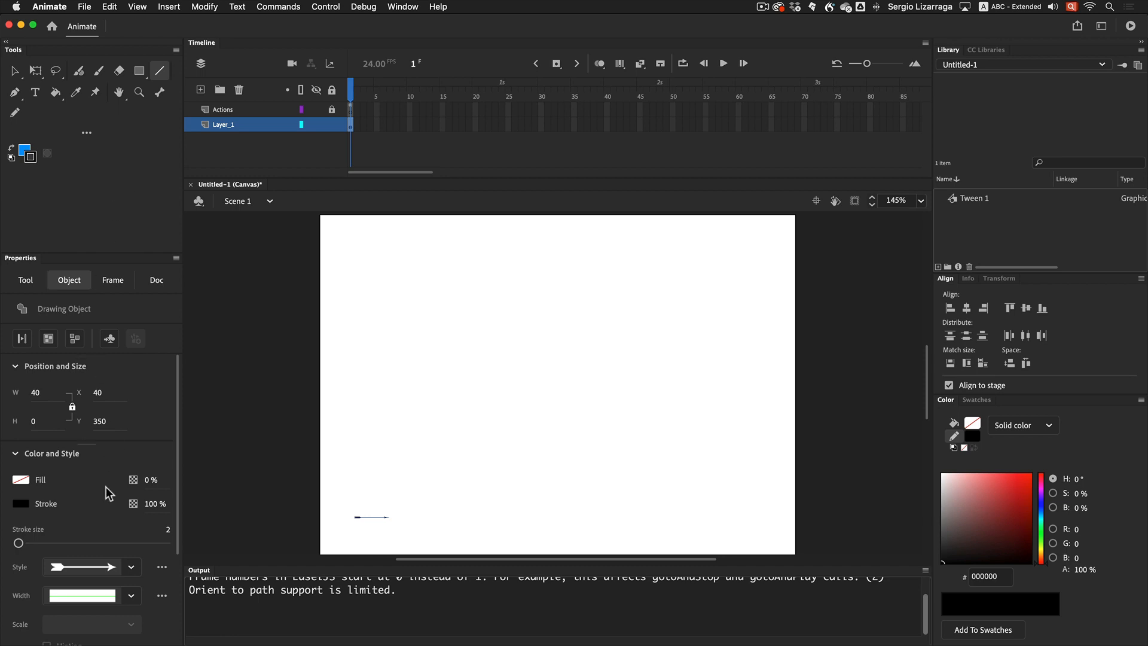
pyautogui.moveTo(18, 543); pyautogui.dragTo(26, 543)
# Add a new layer above Layer_1 and set its layer type to Guide
pyautogui.click(201, 91)
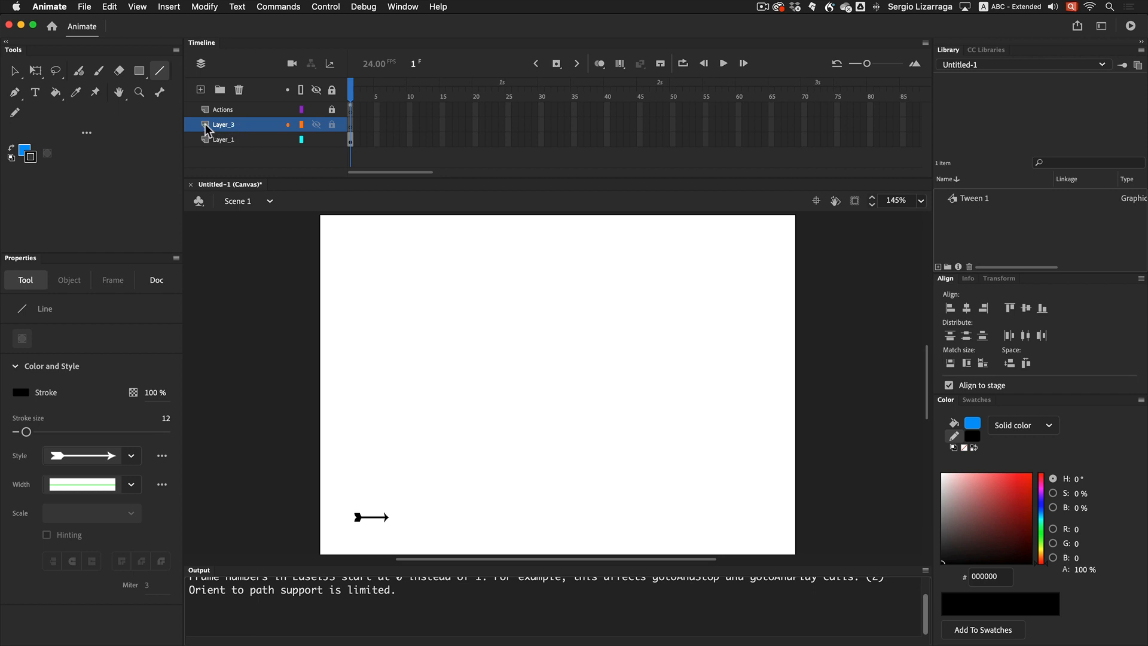
pyautogui.click(206, 124)
pyautogui.doubleClick(207, 125)
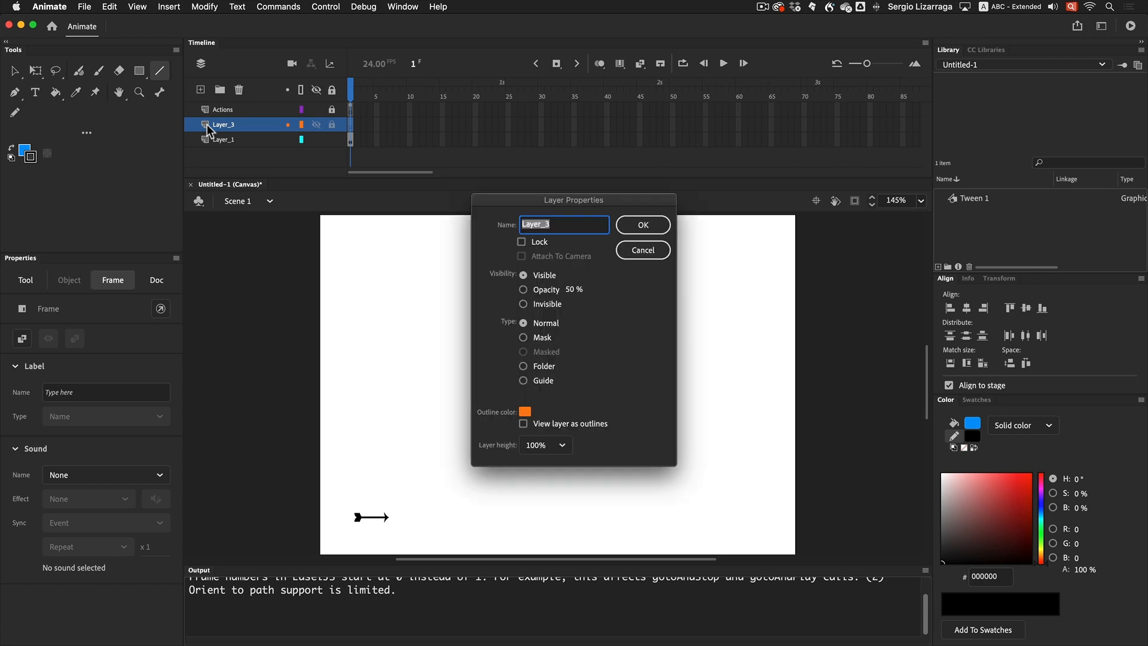
pyautogui.click(643, 250)
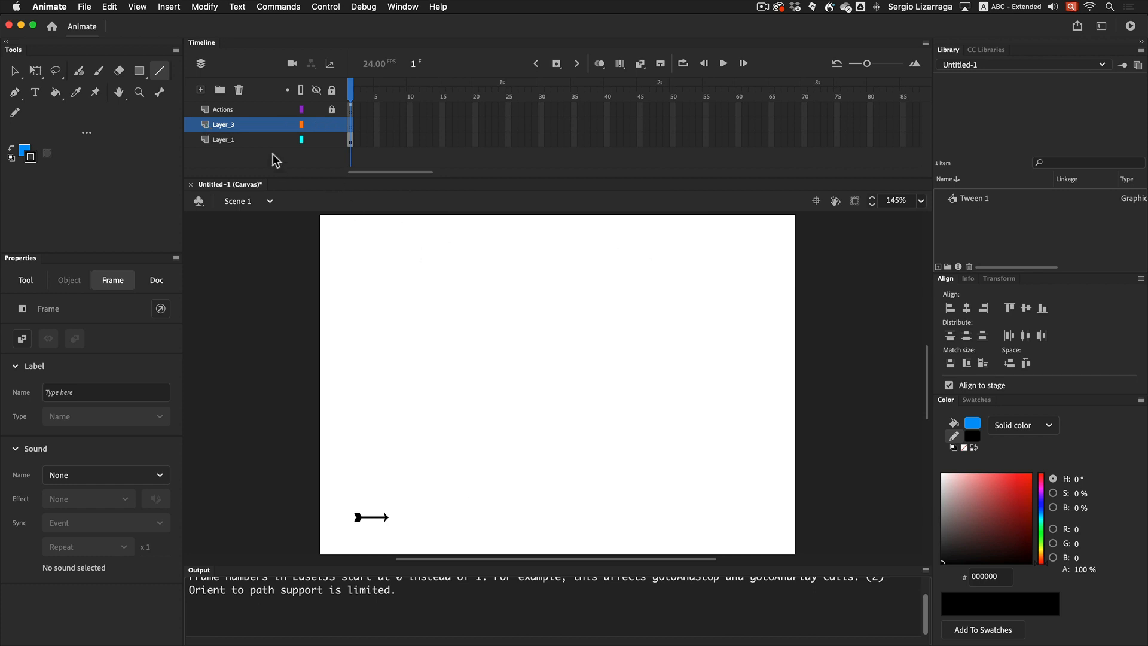
pyautogui.rightClick(219, 126)
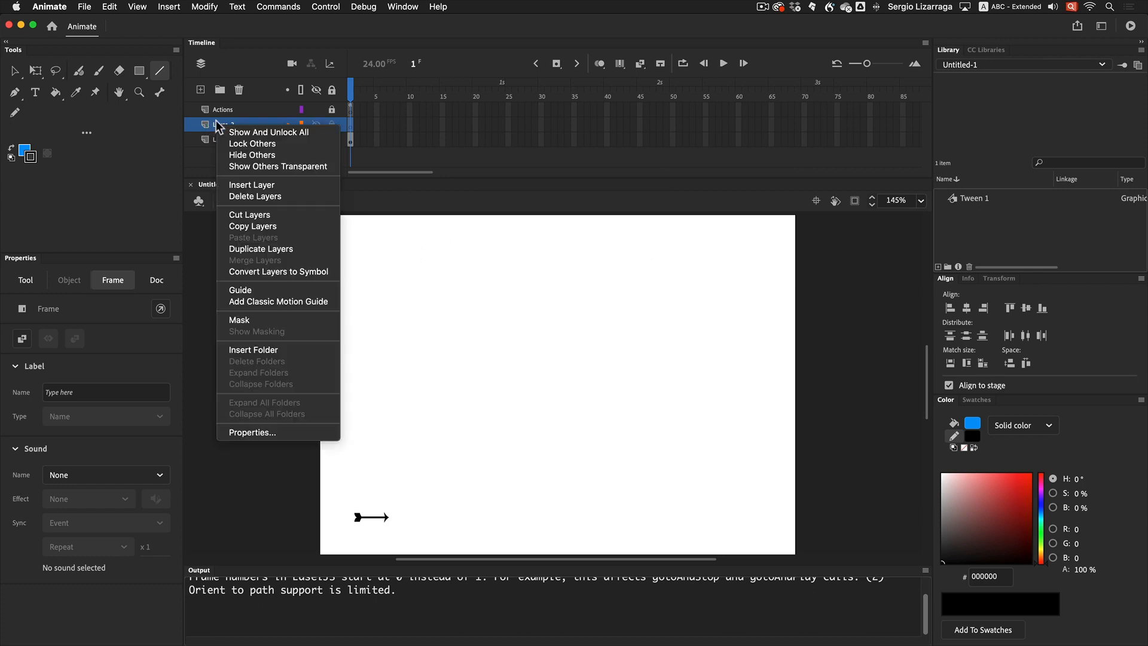
pyautogui.click(250, 432)
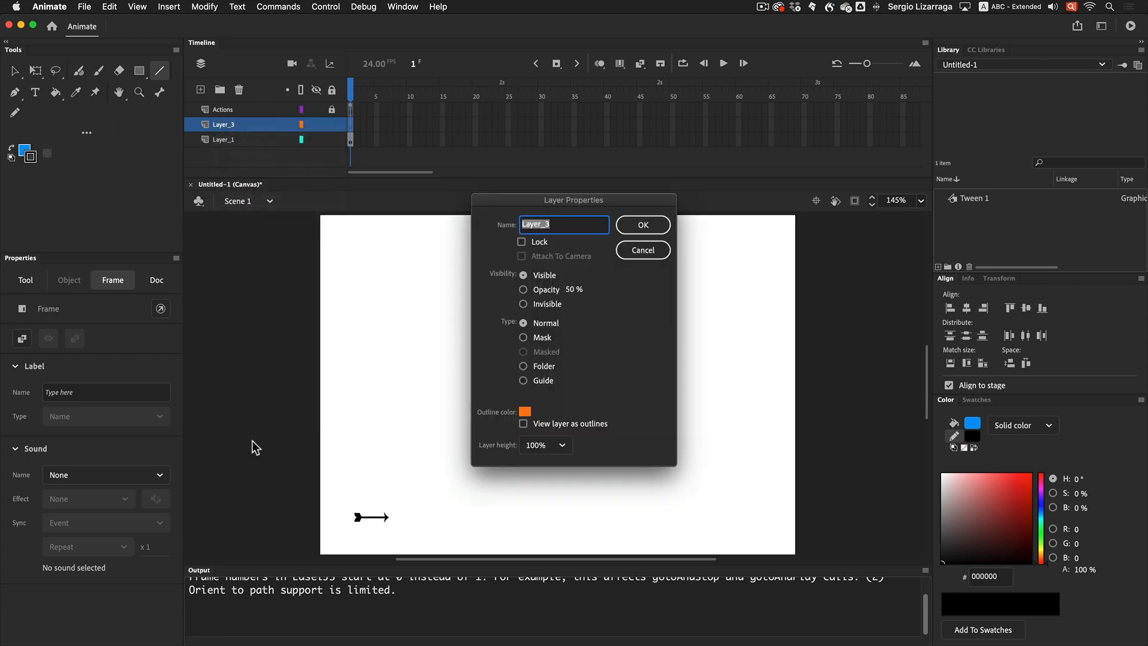
pyautogui.click(524, 381)
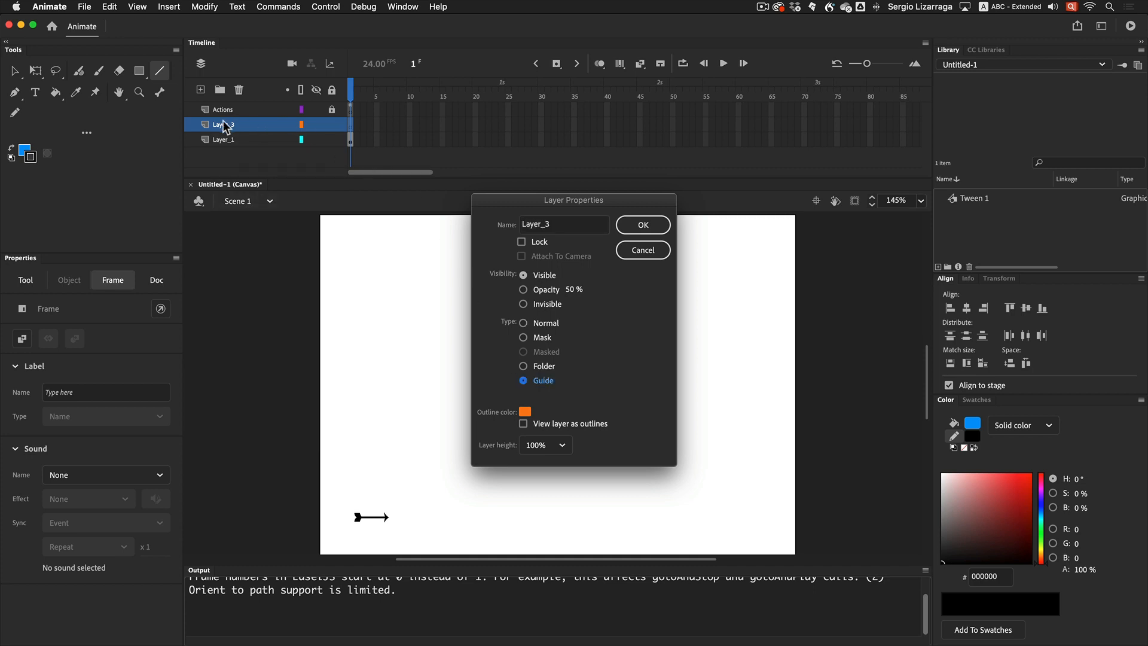
pyautogui.click(652, 229)
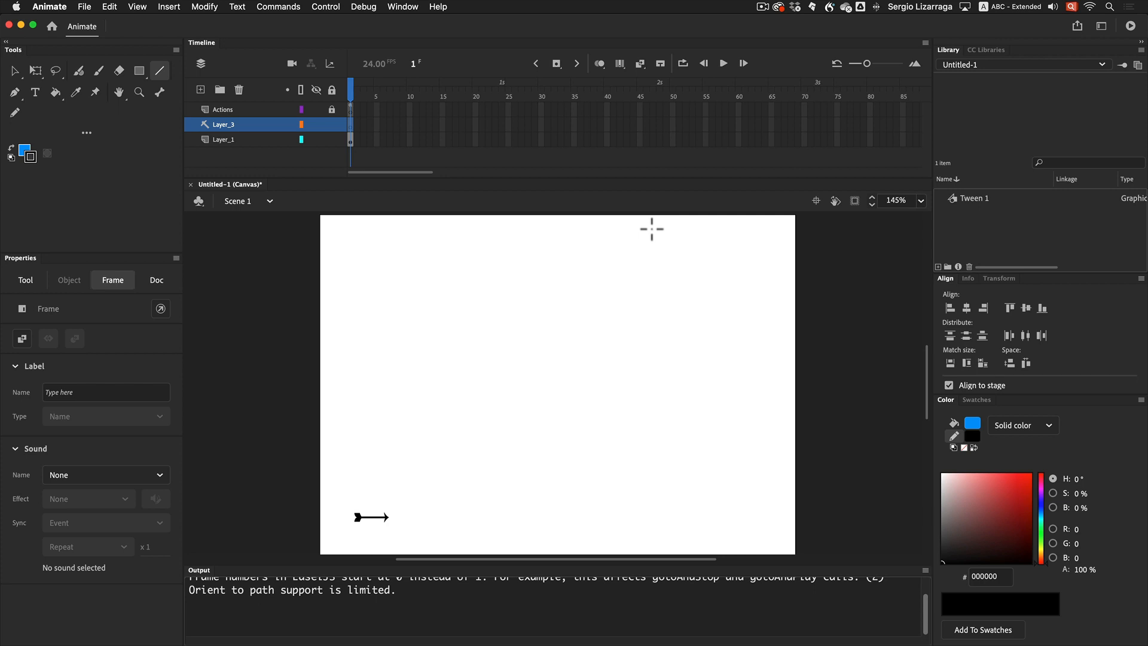
# Nest Layer_1 beneath Layer_3 so that Layer_3 becomes its motion guide layer
pyautogui.click(207, 143)
pyautogui.moveTo(206, 142); pyautogui.dragTo(206, 132)
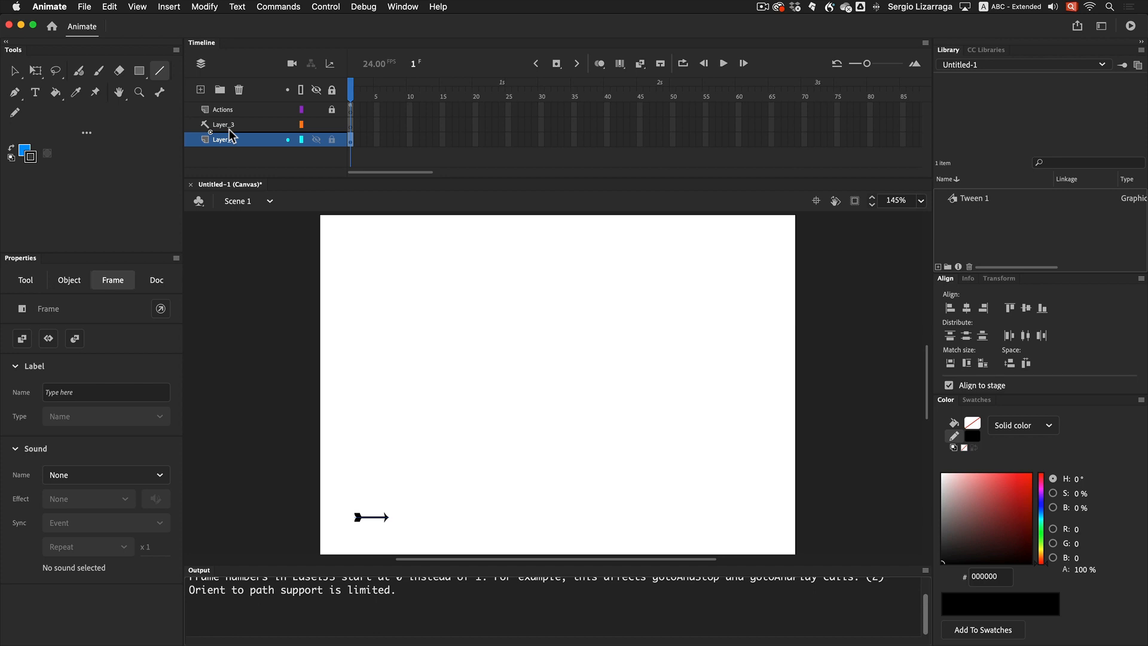
pyautogui.moveTo(229, 129); pyautogui.dragTo(229, 129)
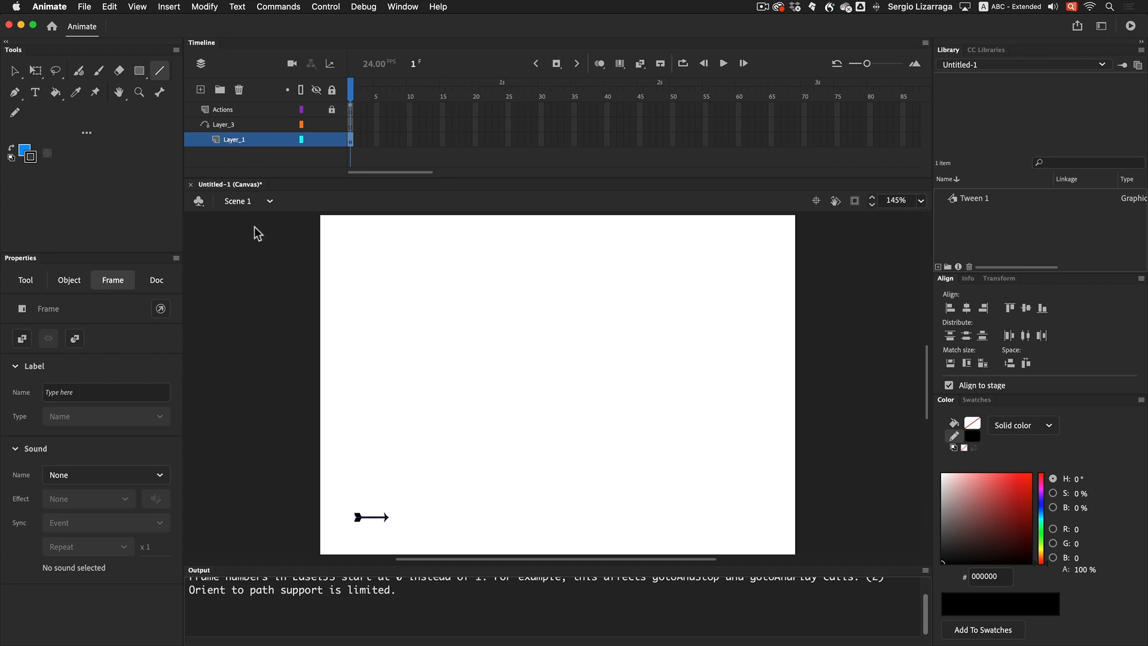
# Lock Layer_1 and prepare the Pen tool on Layer_3's first frame with a plain thin stroke style and stroke size 0.1
pyautogui.click(332, 139)
pyautogui.moveTo(343, 142); pyautogui.dragTo(350, 124)
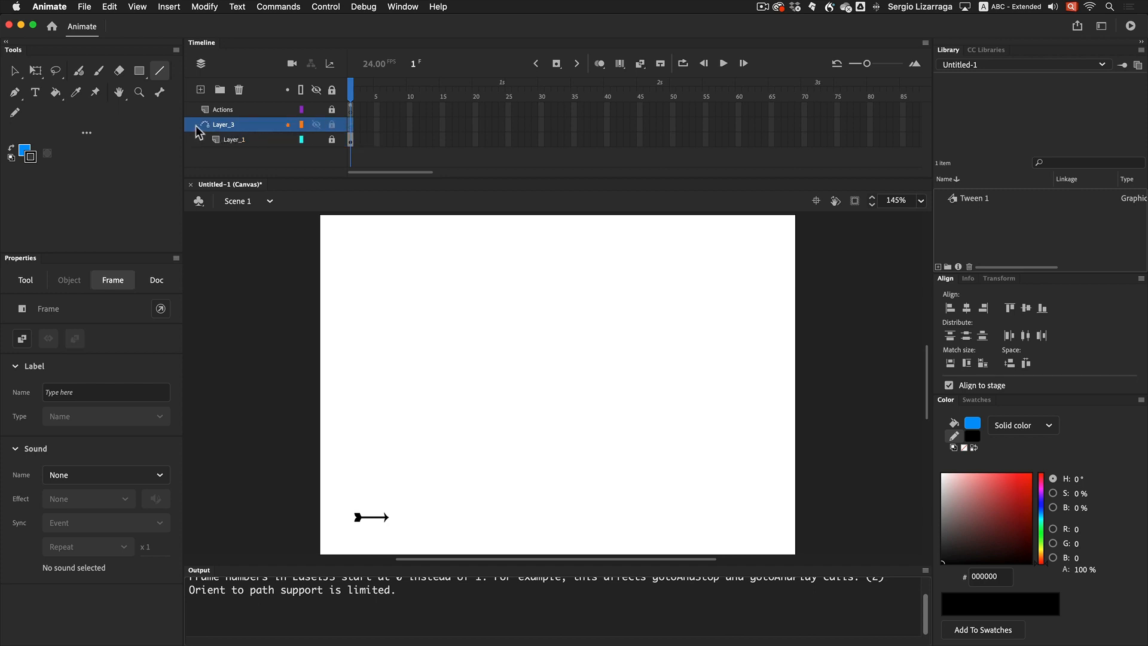
pyautogui.click(15, 94)
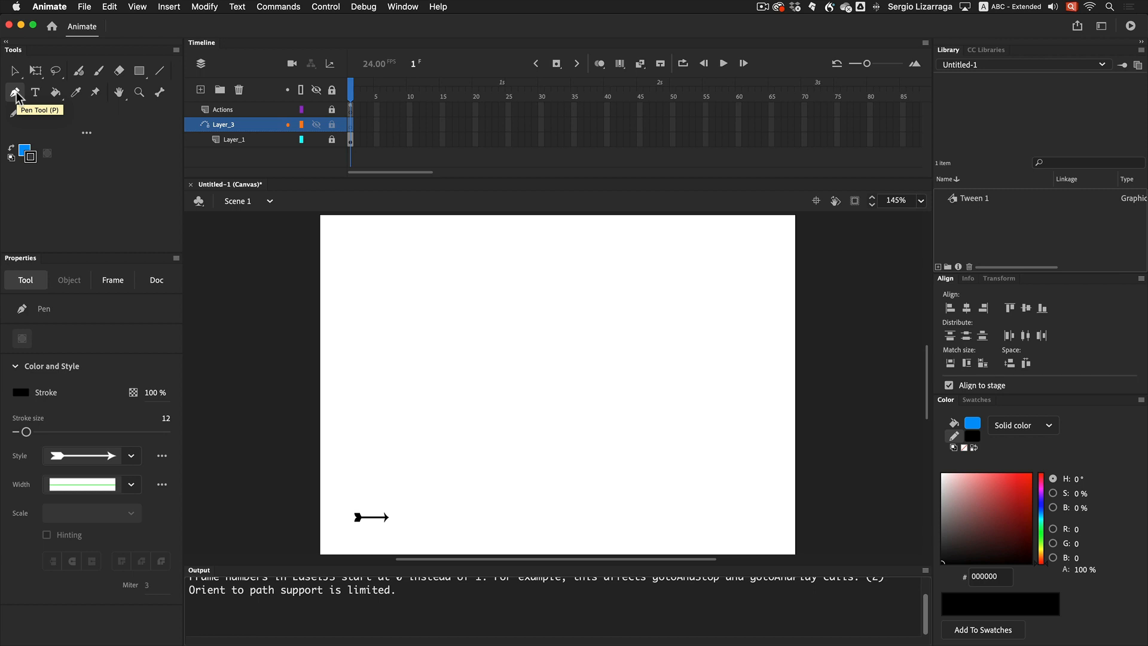
pyautogui.click(132, 456)
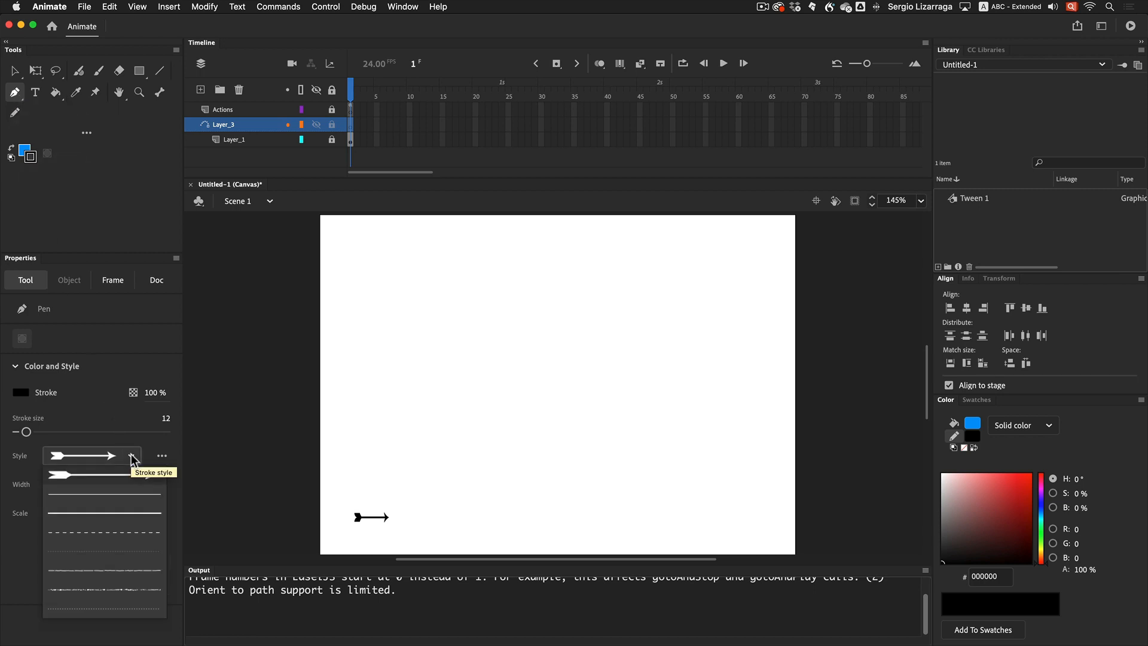
pyautogui.click(120, 495)
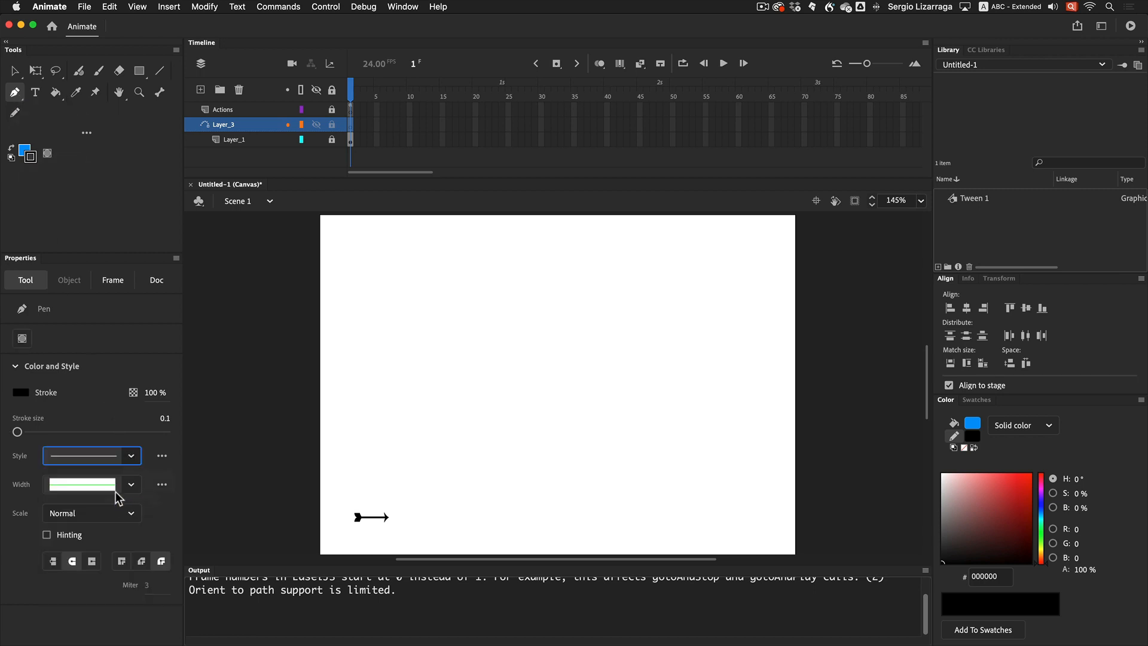
pyautogui.moveTo(26, 432); pyautogui.dragTo(18, 433)
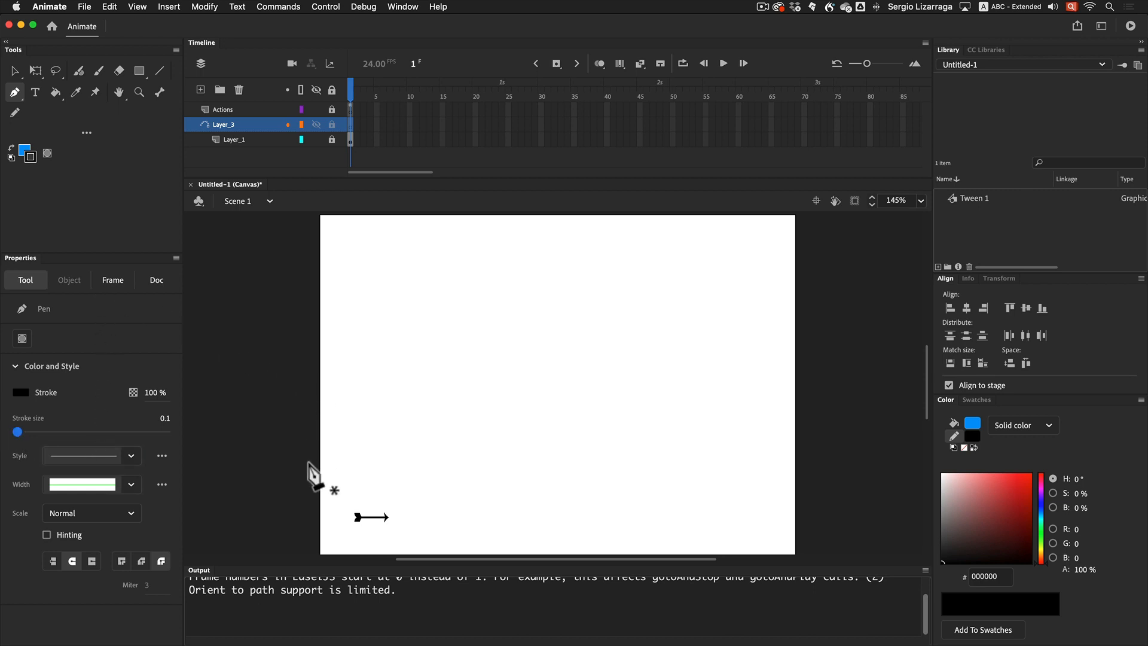
# Draw a curved guide path on Layer_3 from just outside the stage's lower left, looping counterclockwise and exiting past its right edge
pyautogui.moveTo(303, 491); pyautogui.dragTo(363, 491)
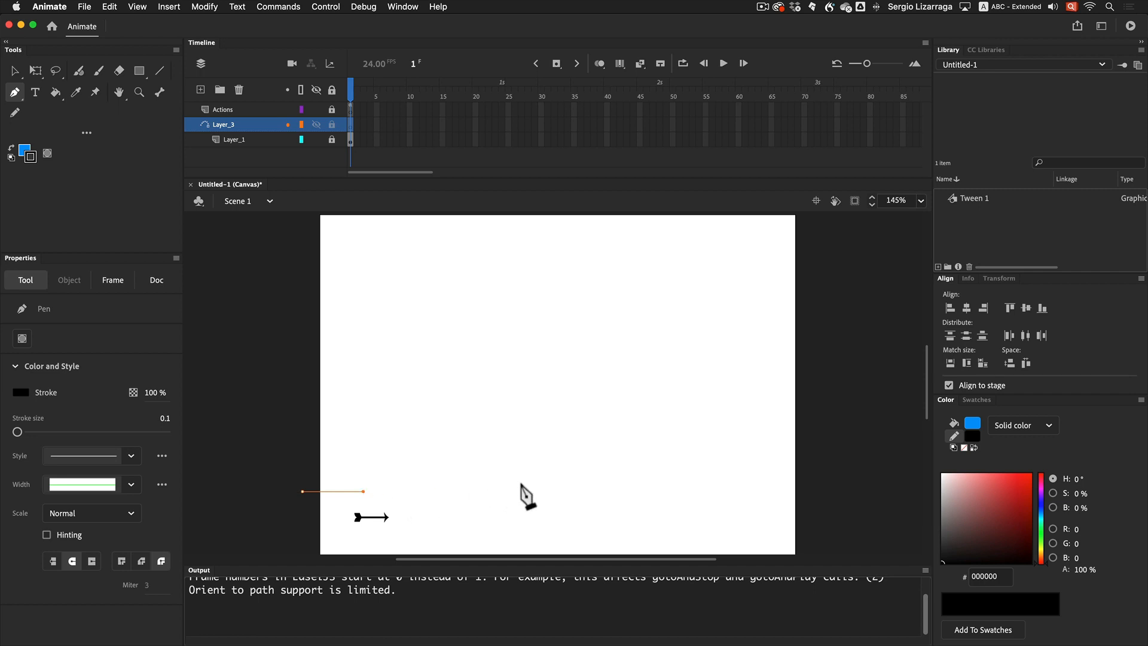
pyautogui.moveTo(656, 482); pyautogui.dragTo(692, 448)
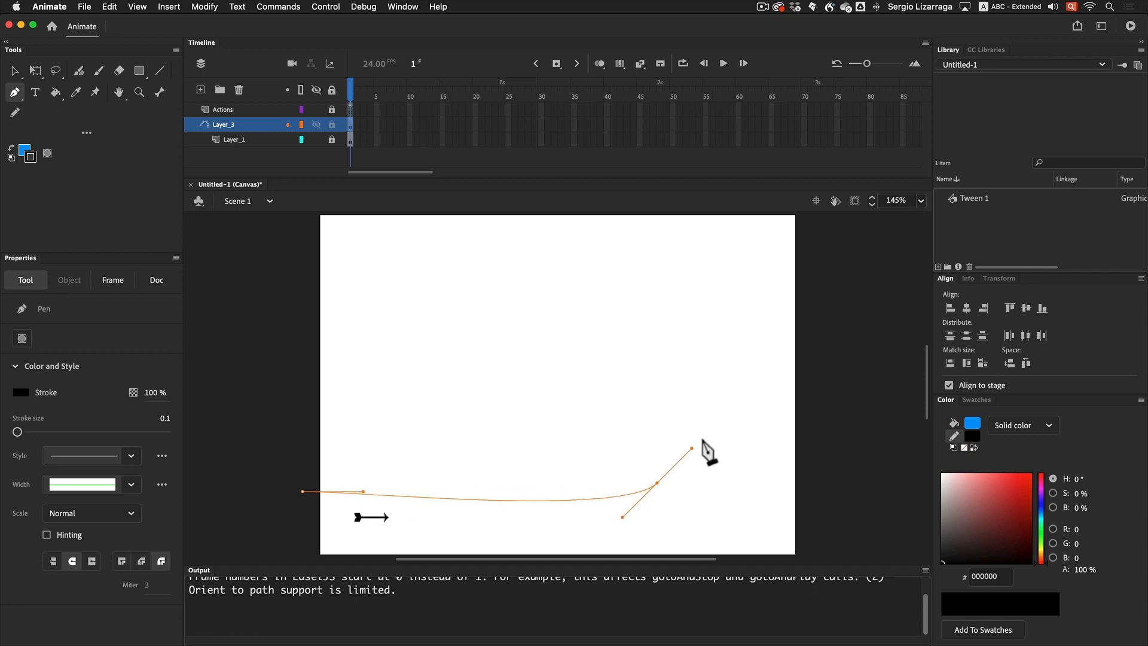
pyautogui.moveTo(735, 370); pyautogui.dragTo(725, 336)
pyautogui.moveTo(676, 266); pyautogui.dragTo(623, 266)
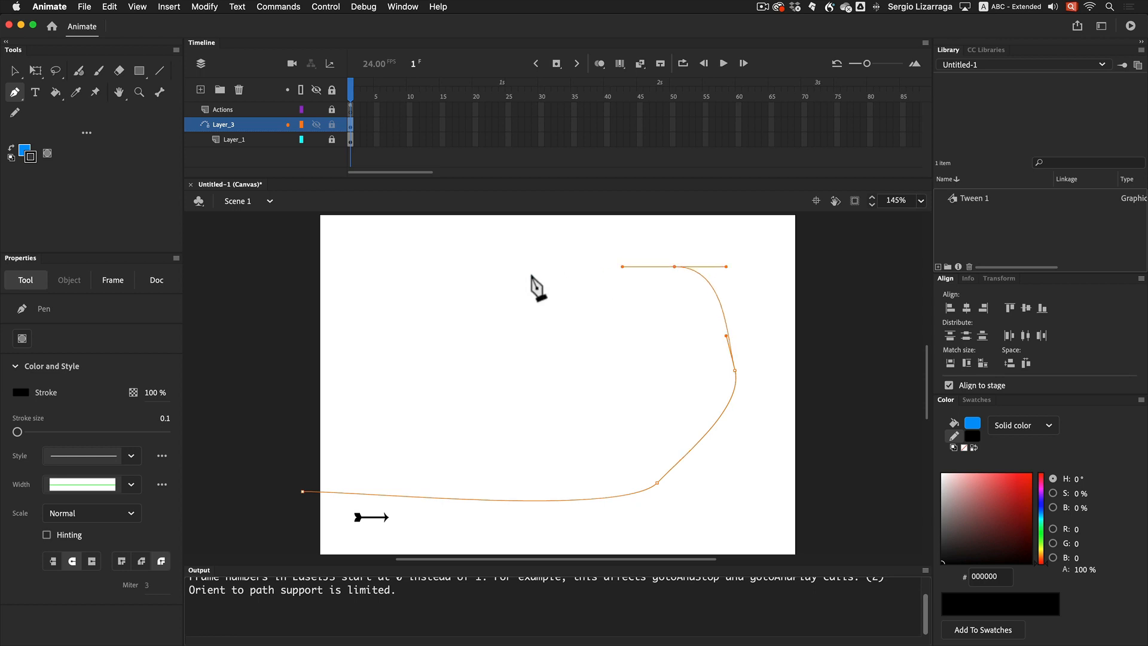
pyautogui.moveTo(442, 284); pyautogui.dragTo(407, 309)
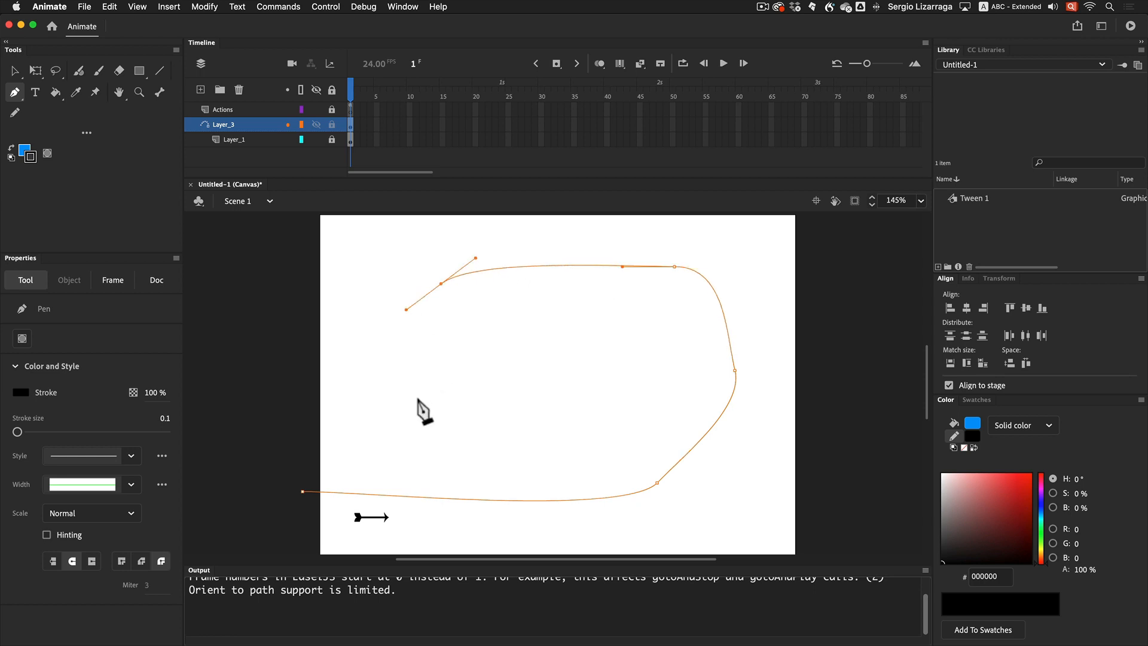
pyautogui.moveTo(414, 396); pyautogui.dragTo(423, 422)
pyautogui.moveTo(553, 447); pyautogui.dragTo(605, 458)
pyautogui.moveTo(752, 457); pyautogui.dragTo(772, 458)
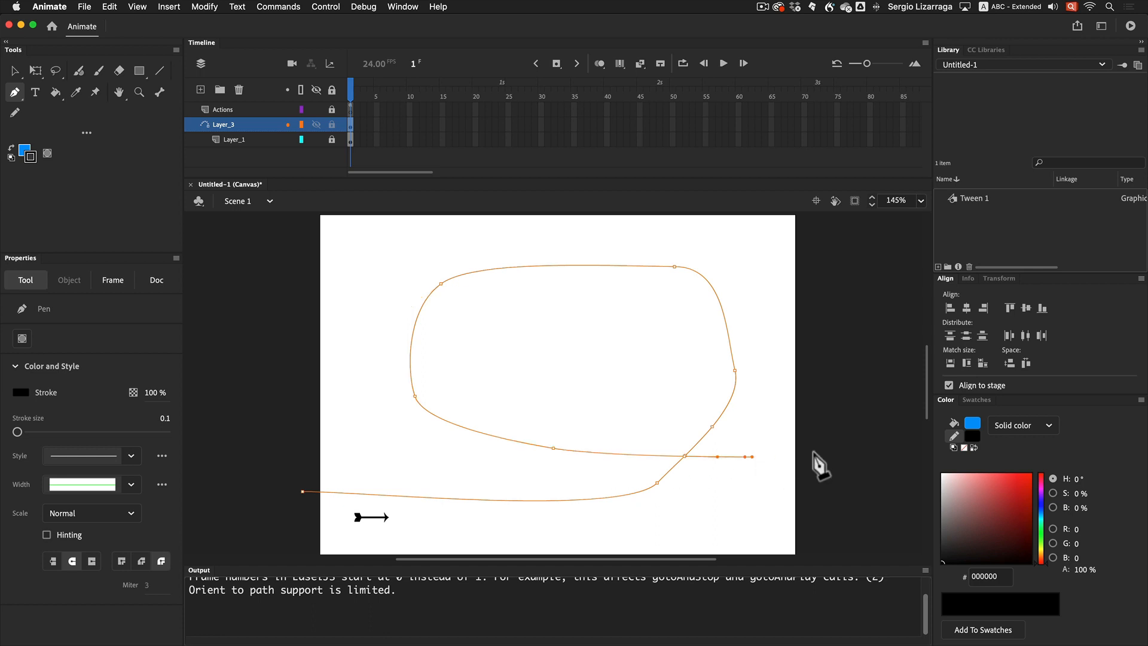
pyautogui.moveTo(855, 457); pyautogui.dragTo(892, 457)
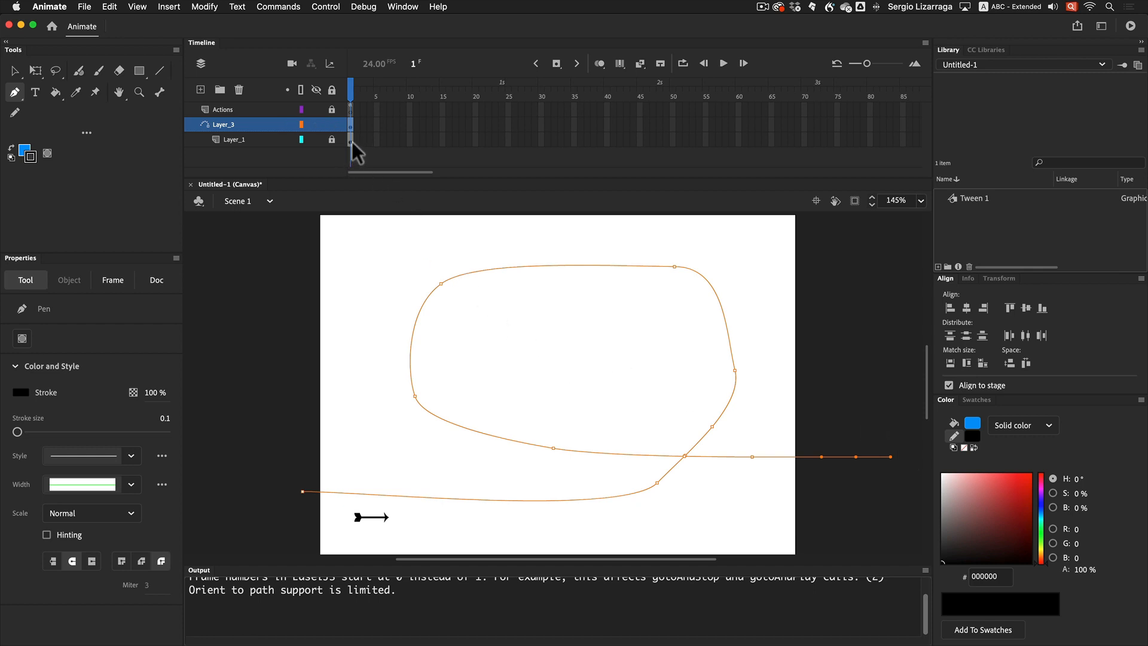
# Unlock Layer_1 and create a classic tween on its first frame, converting the arrow to a symbol
pyautogui.click(331, 139)
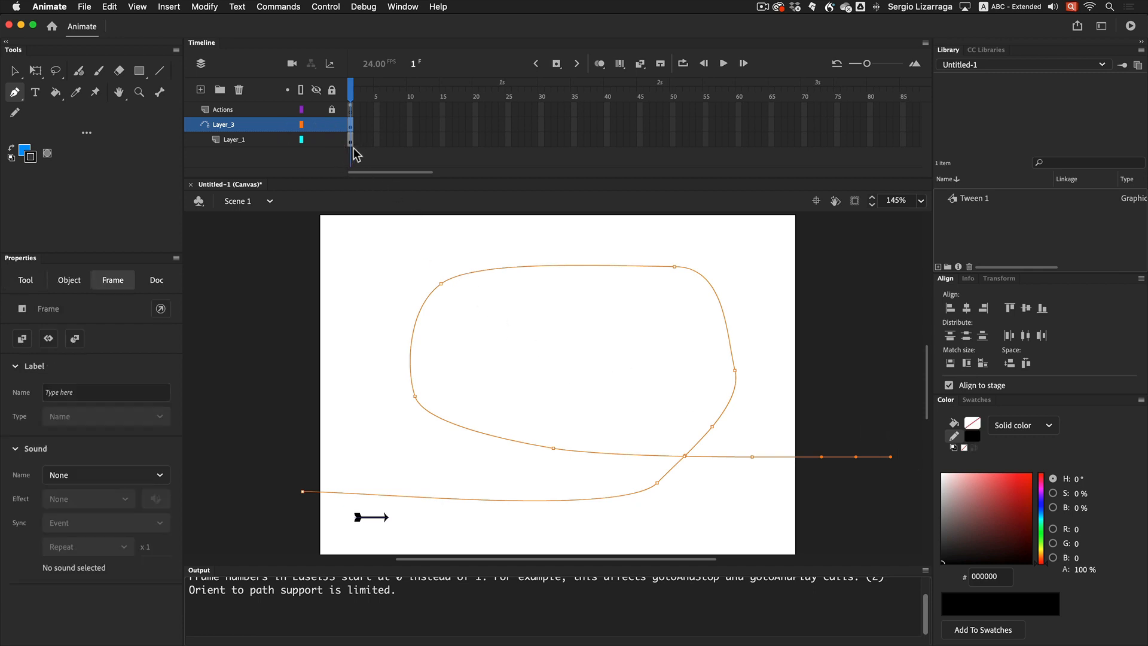
pyautogui.click(350, 139)
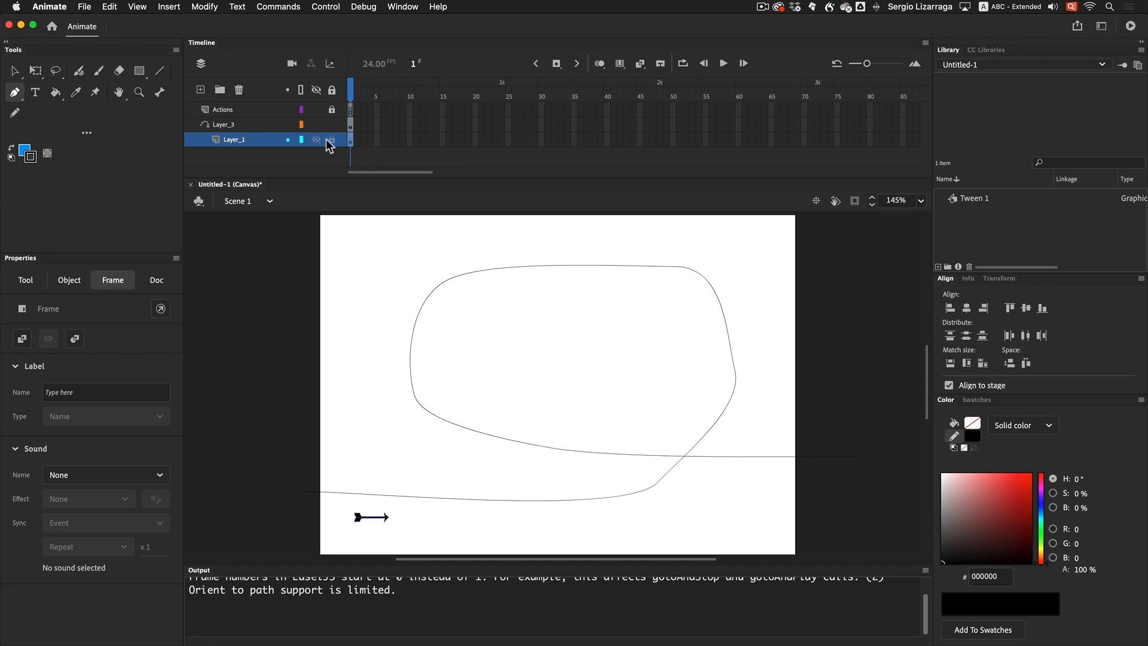
pyautogui.click(168, 7)
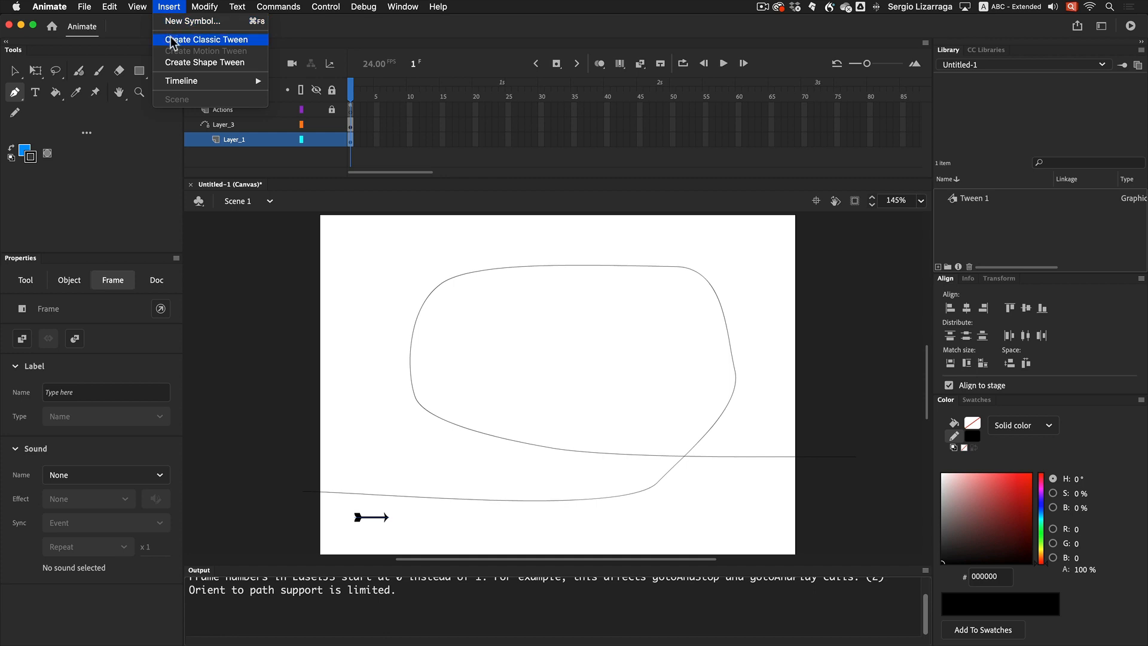
pyautogui.click(219, 42)
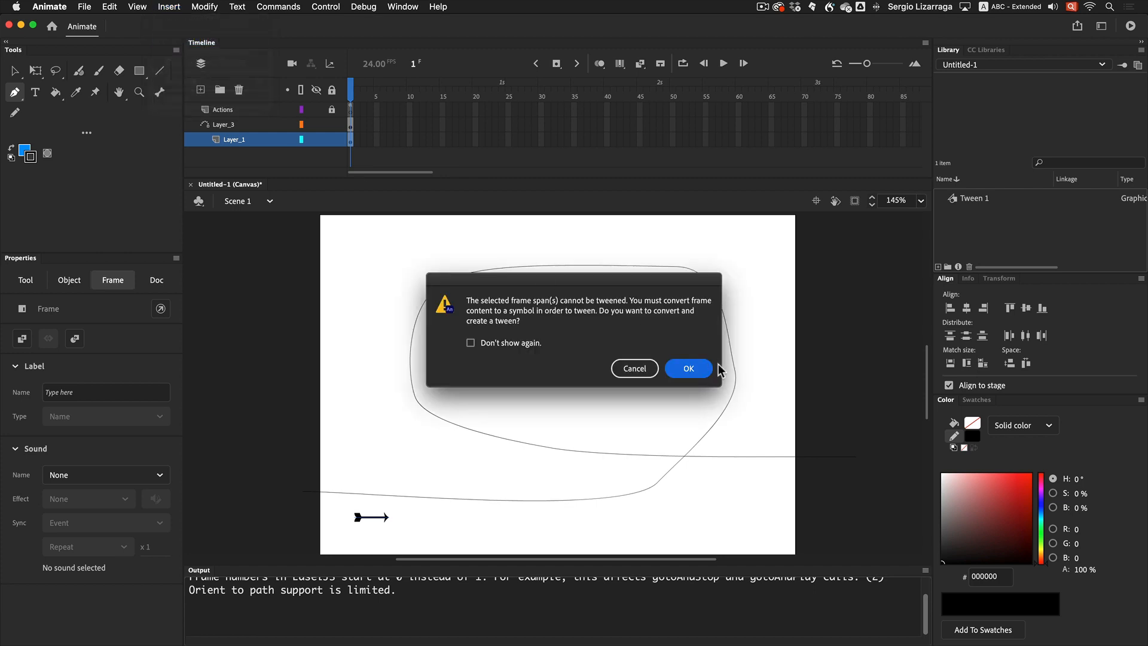
pyautogui.click(687, 369)
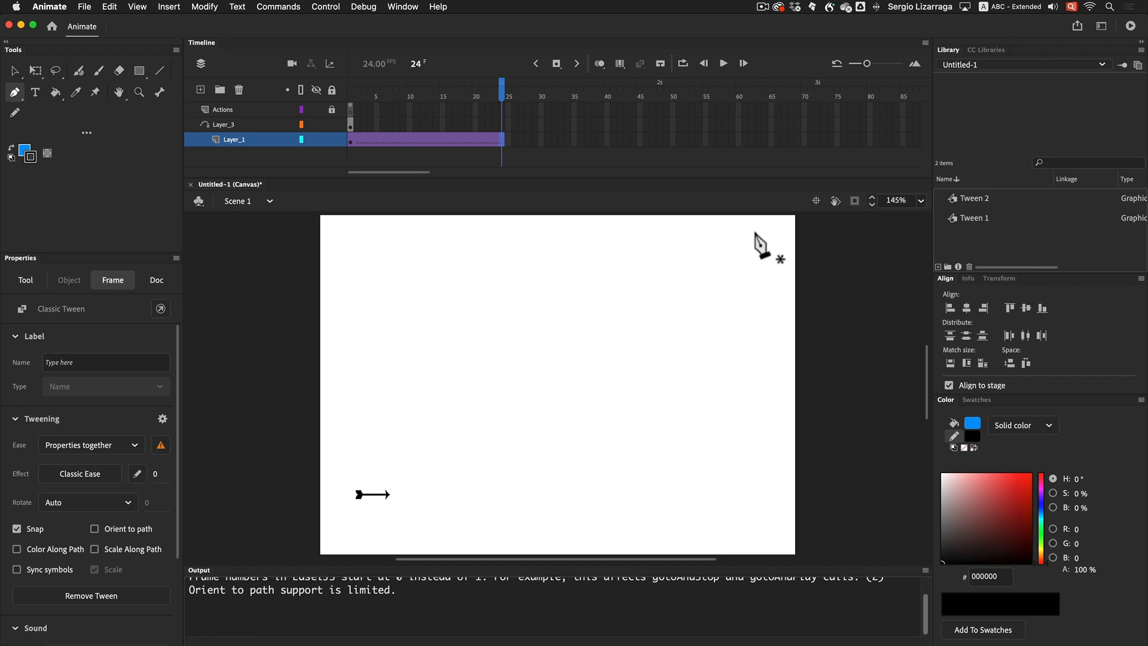
# Insert a keyframe at frame 61 on Layer_1 and extend the guide path's frames on Layer_3 to frame 61
pyautogui.click(745, 142)
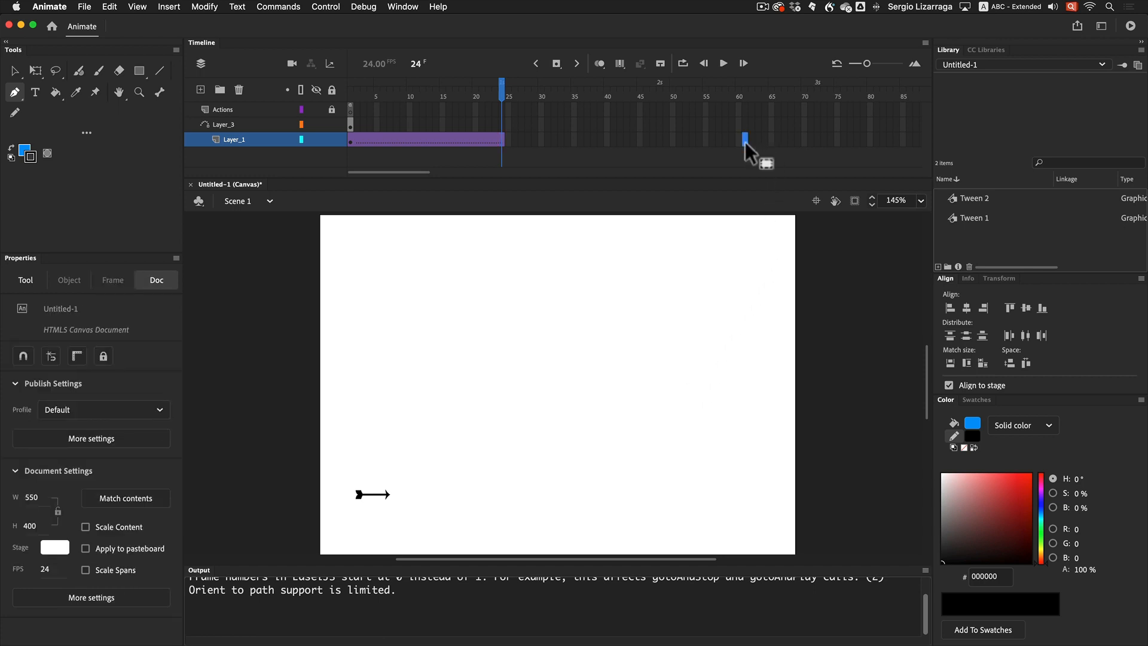
pyautogui.press('F6')
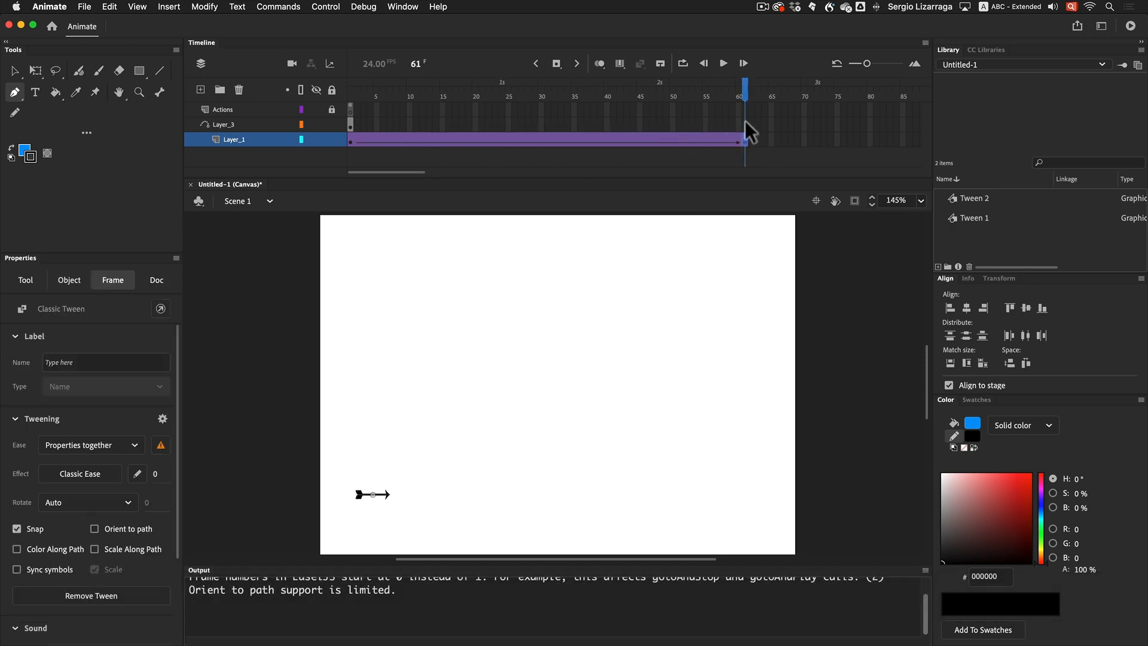
pyautogui.click(350, 123)
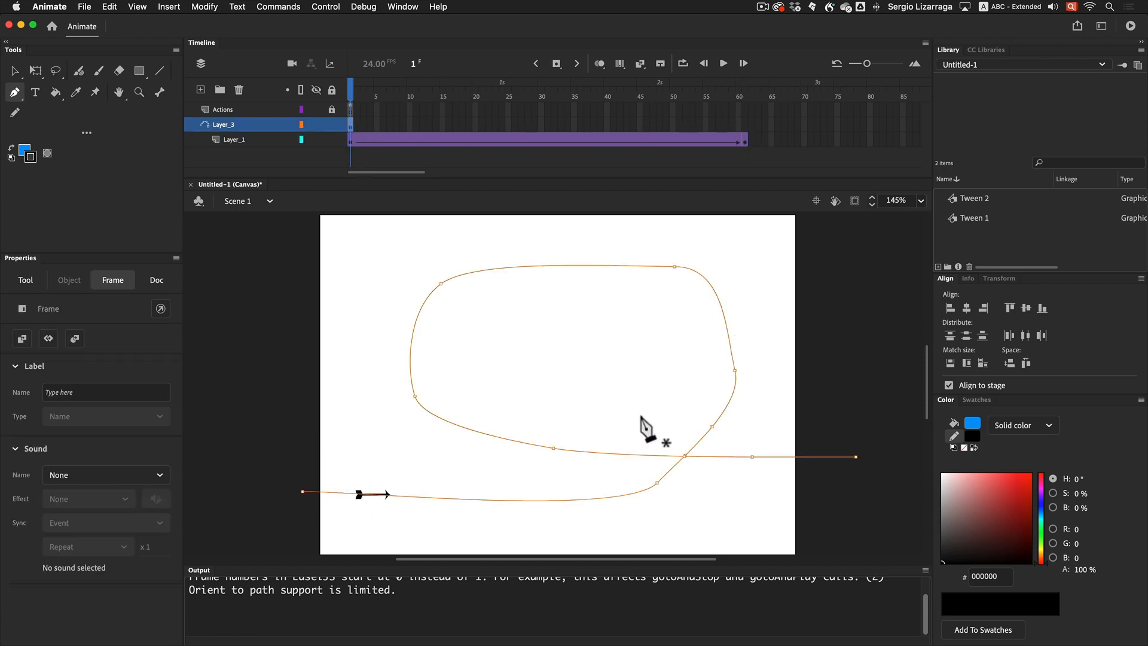
pyautogui.click(745, 125)
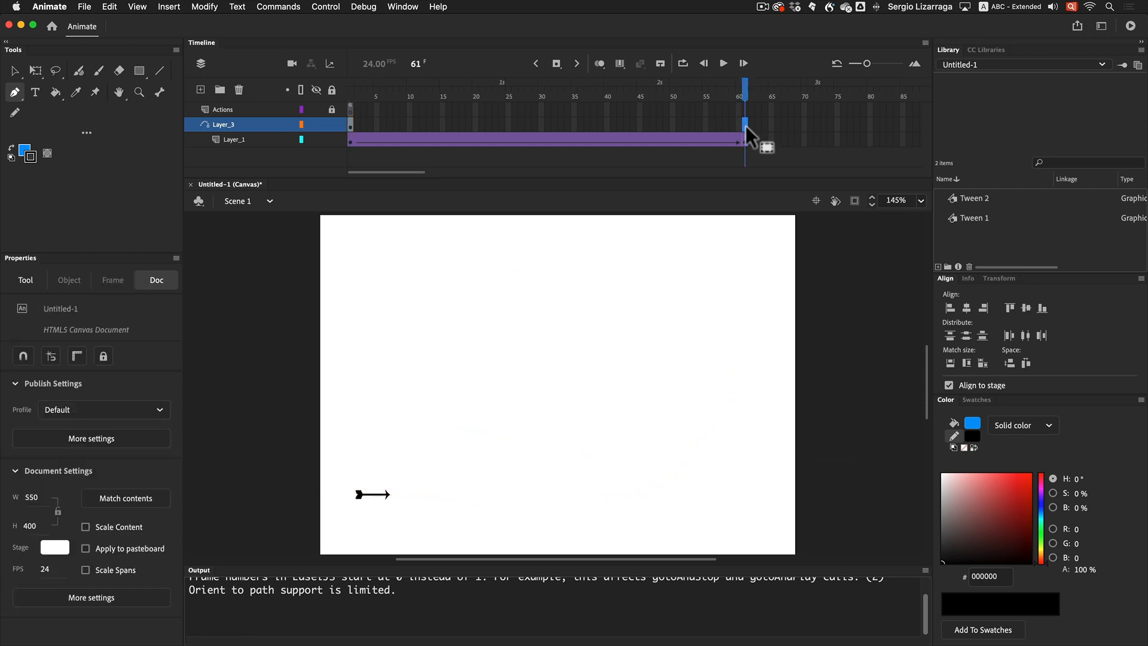
pyautogui.press('F5')
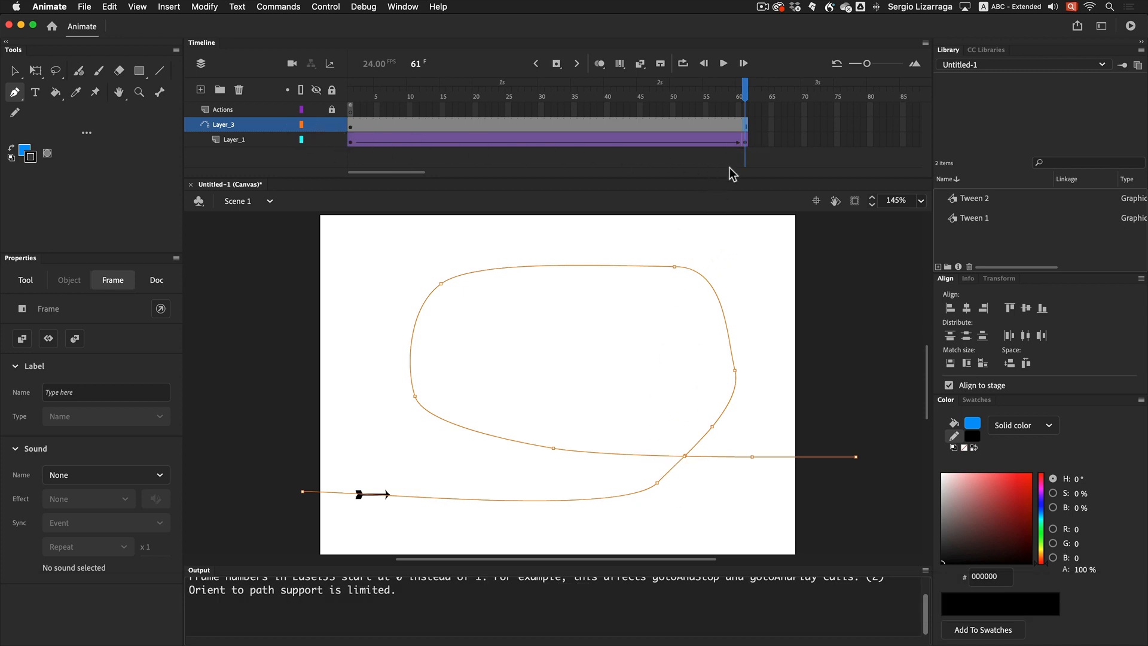
# Rotate the arrow slightly clockwise at frame 1 of Layer_1 to align it with the guide path's slope
pyautogui.moveTo(745, 103); pyautogui.dragTo(748, 143)
pyautogui.moveTo(745, 94); pyautogui.dragTo(341, 106)
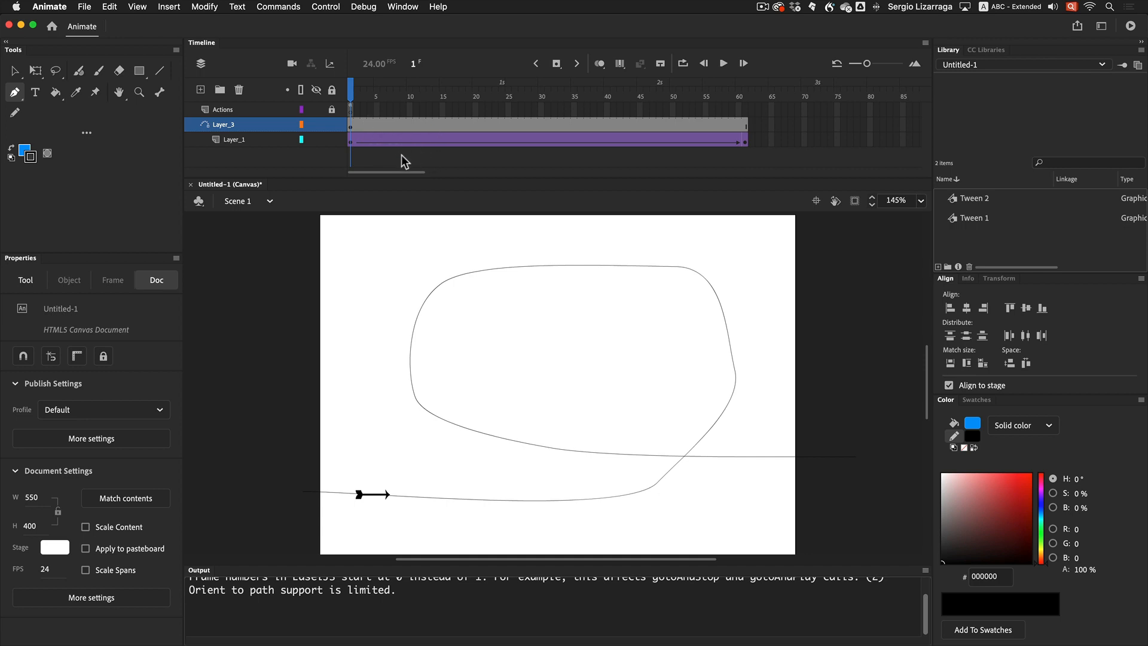
pyautogui.click(352, 140)
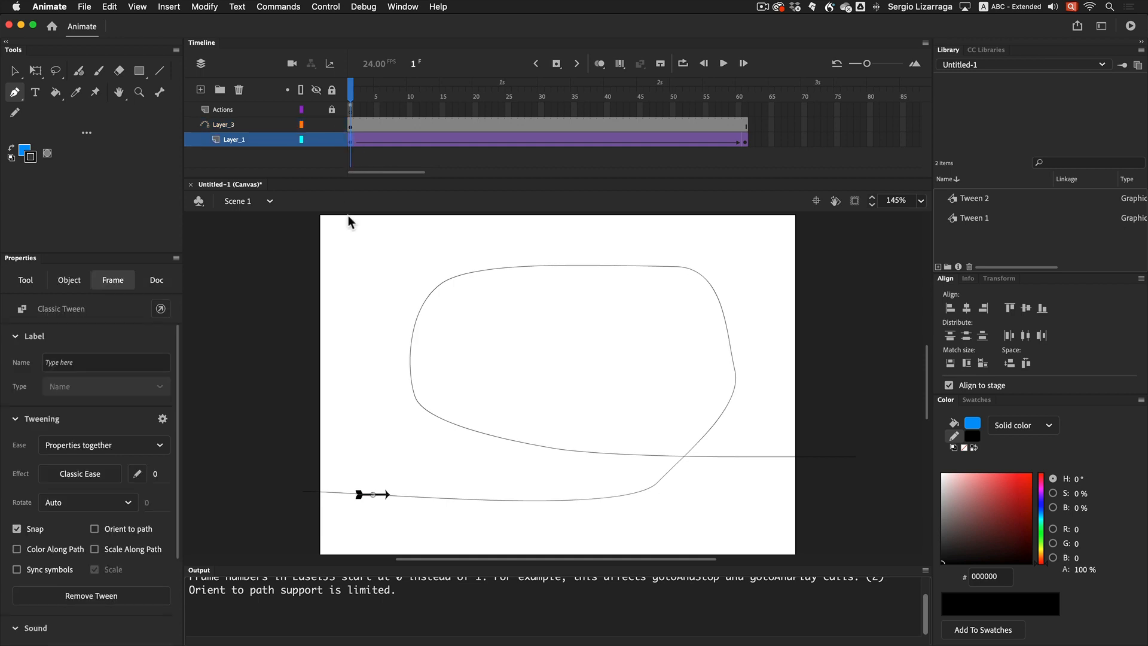
pyautogui.click(15, 73)
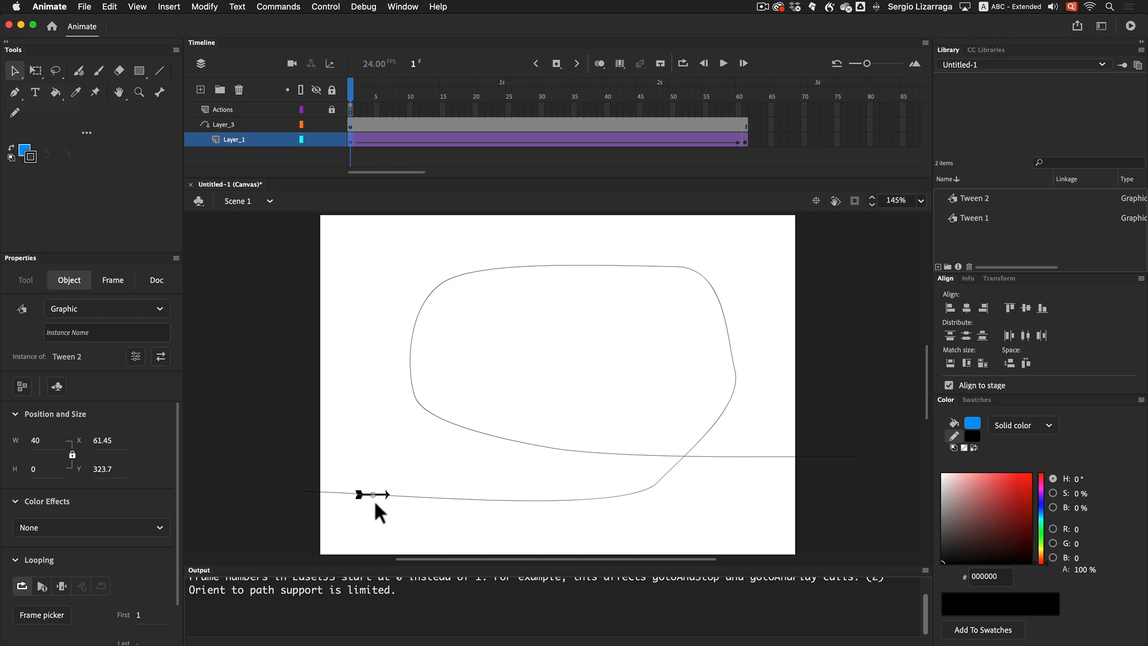
pyautogui.press('z')
pyautogui.moveTo(251, 449); pyautogui.dragTo(455, 554)
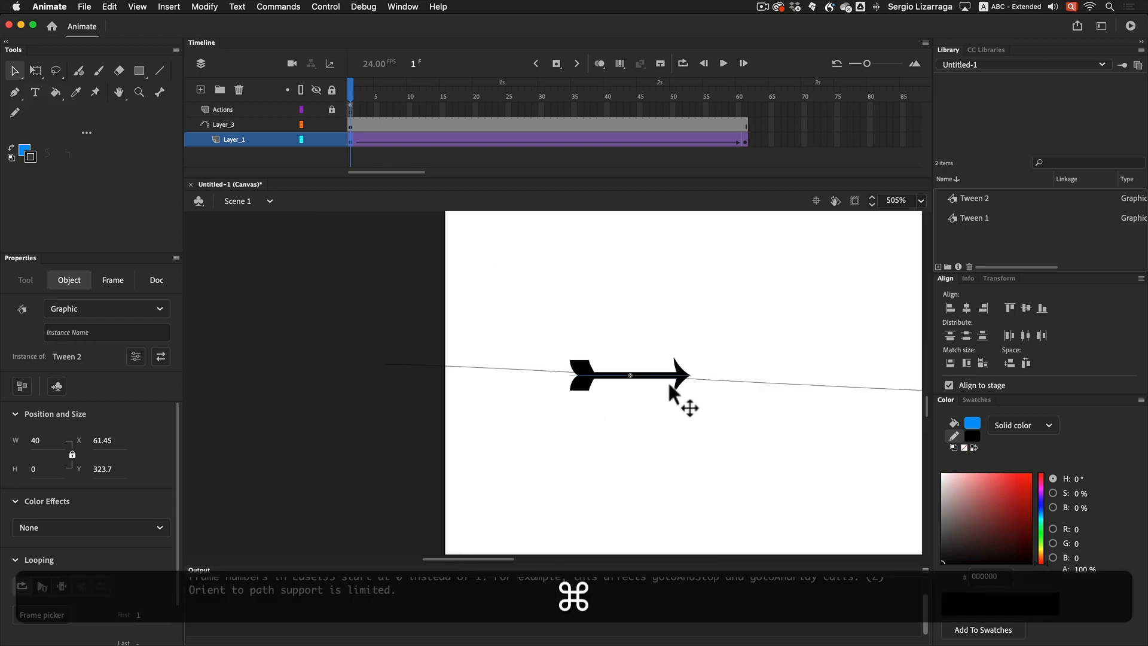
pyautogui.click(36, 71)
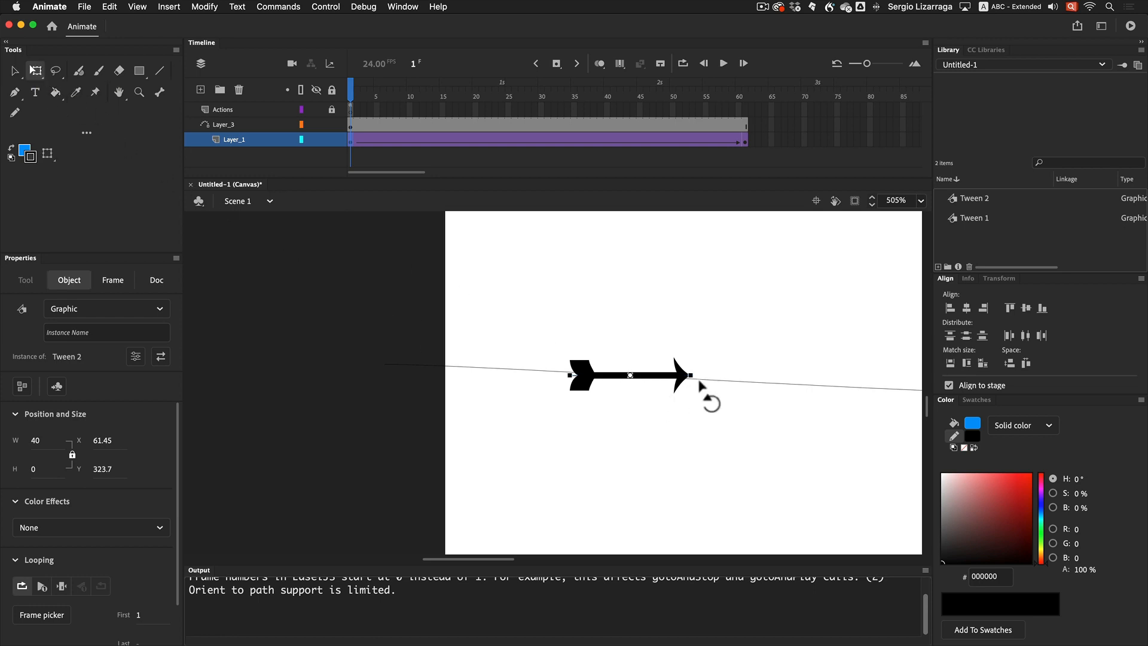
pyautogui.moveTo(700, 384); pyautogui.dragTo(703, 389)
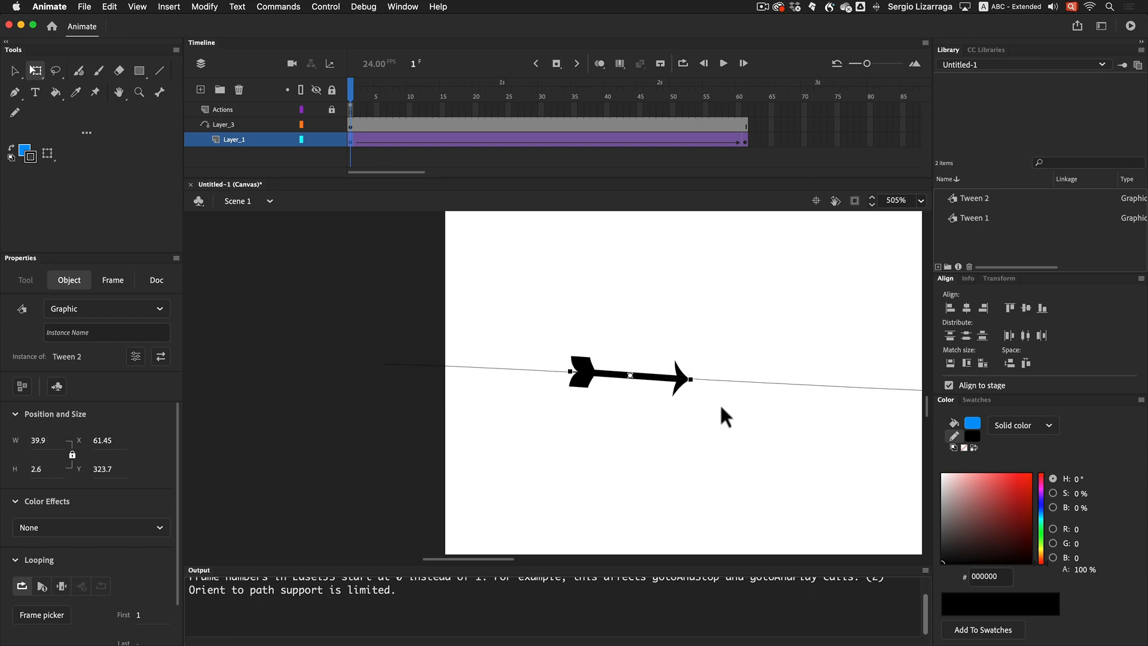
# Lock Layer_3 and snap the frame 1 arrow onto the path's starting end off the stage, at about X -15, Y 320
pyautogui.click(14, 71)
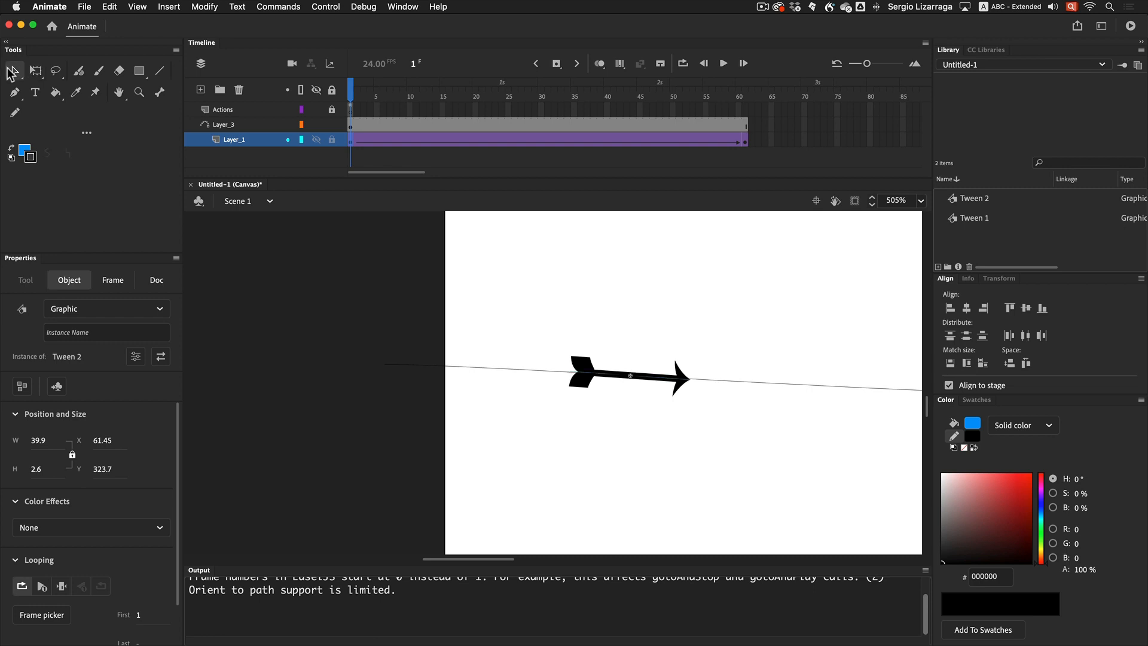
pyautogui.moveTo(631, 374); pyautogui.dragTo(563, 357)
pyautogui.press('super+z')
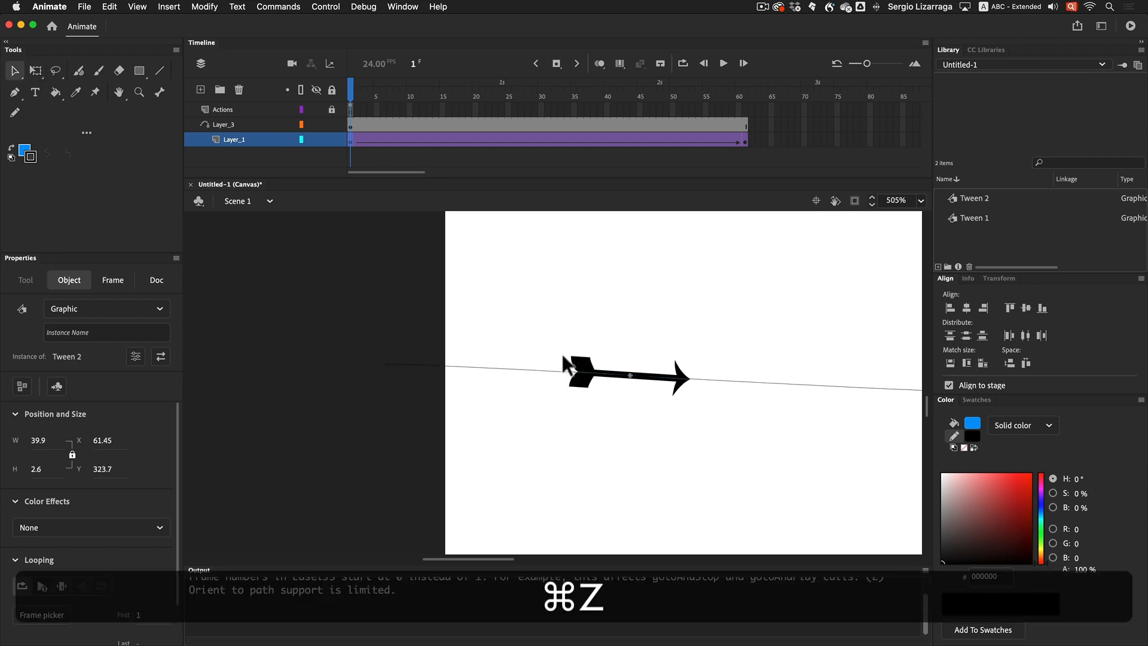
pyautogui.click(333, 125)
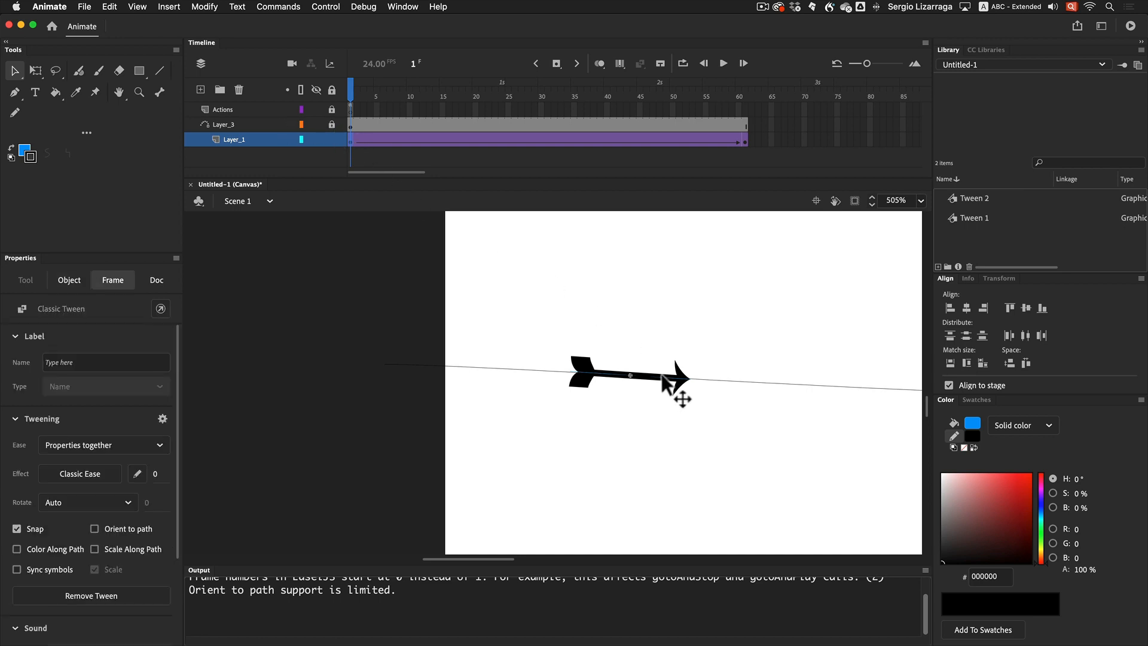
pyautogui.moveTo(657, 378); pyautogui.dragTo(426, 361)
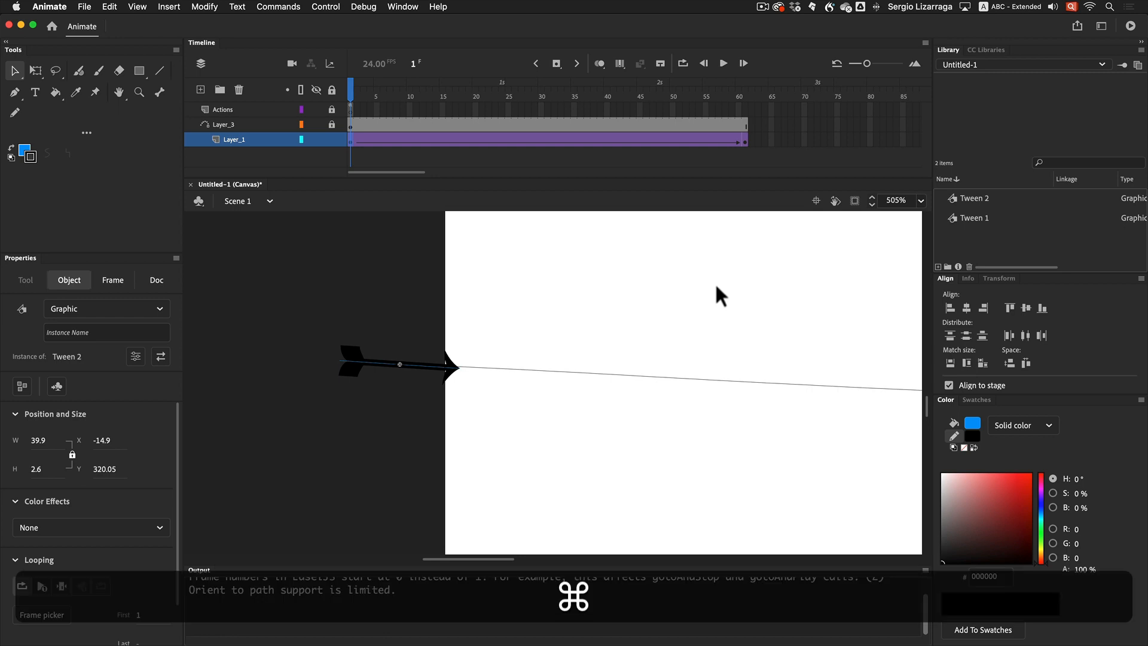
# Snap the frame 61 arrow on Layer_1 onto the guide path's far end off the stage, at X 580, Y 280
pyautogui.press('super+2')
pyautogui.click(745, 140)
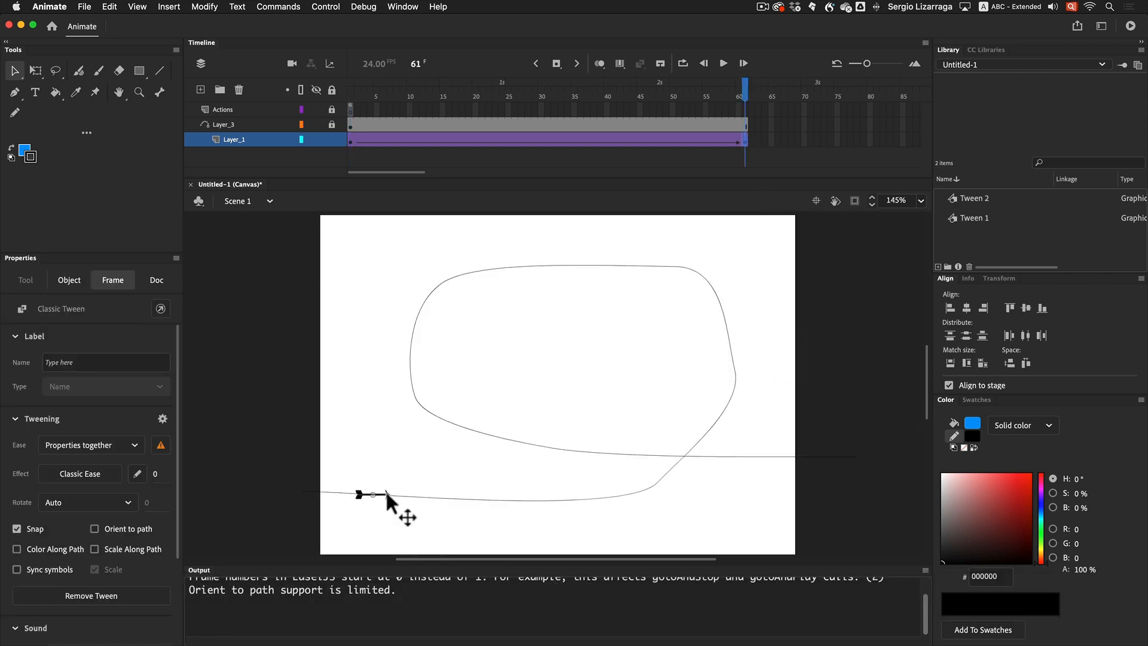
pyautogui.moveTo(385, 492); pyautogui.dragTo(840, 444)
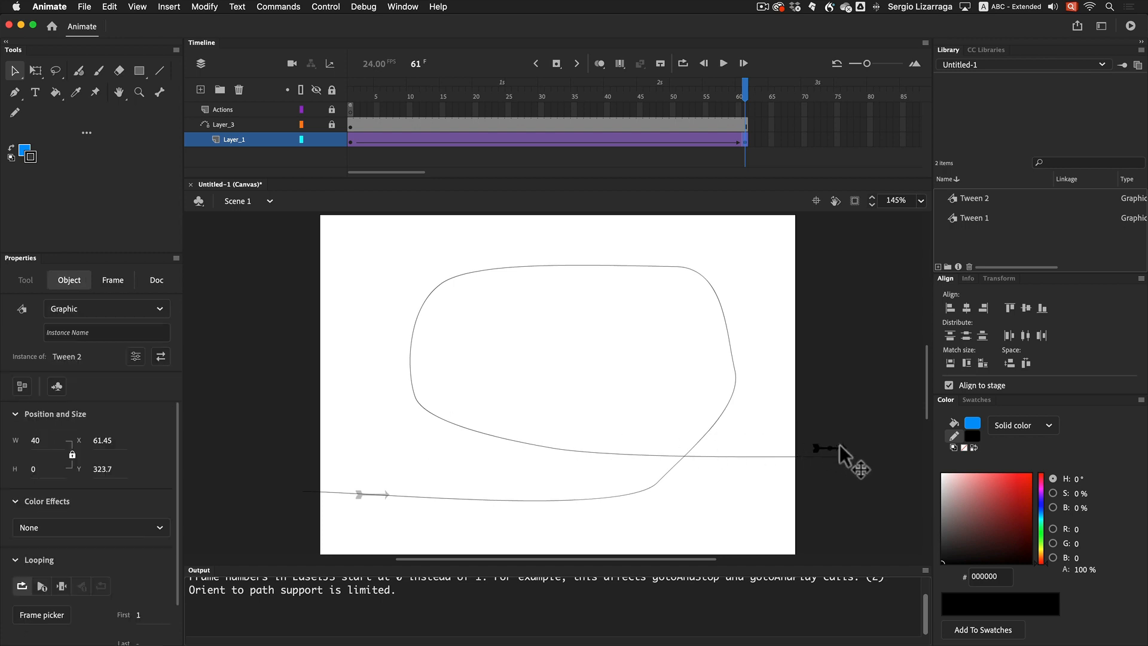
pyautogui.press('super+space')
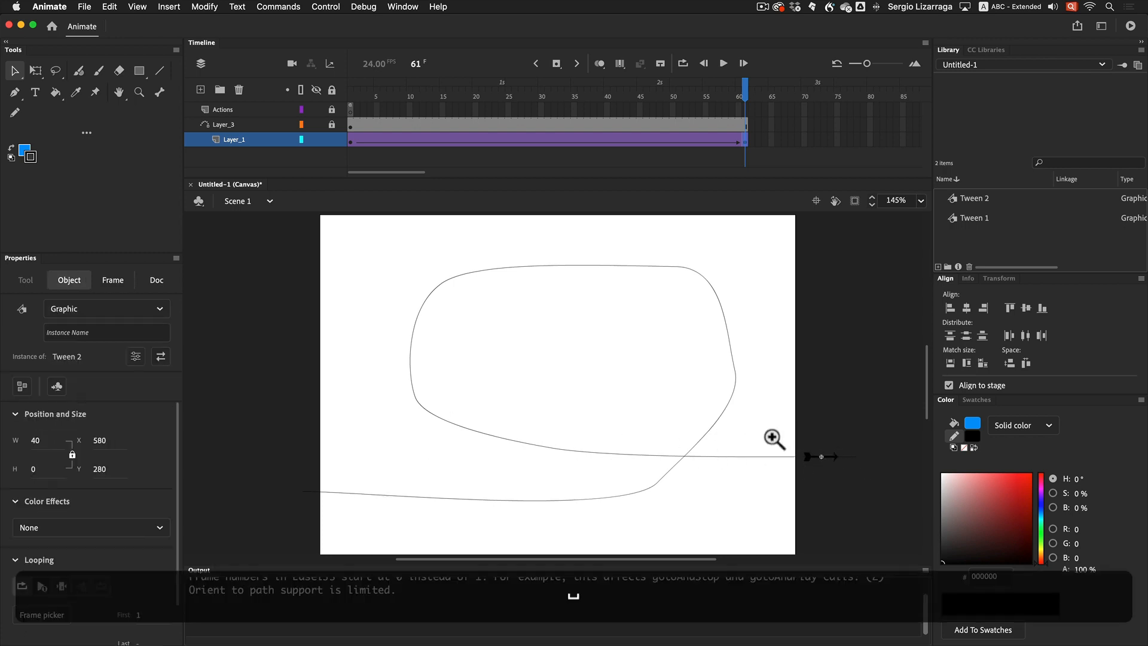
pyautogui.moveTo(749, 429); pyautogui.dragTo(873, 488)
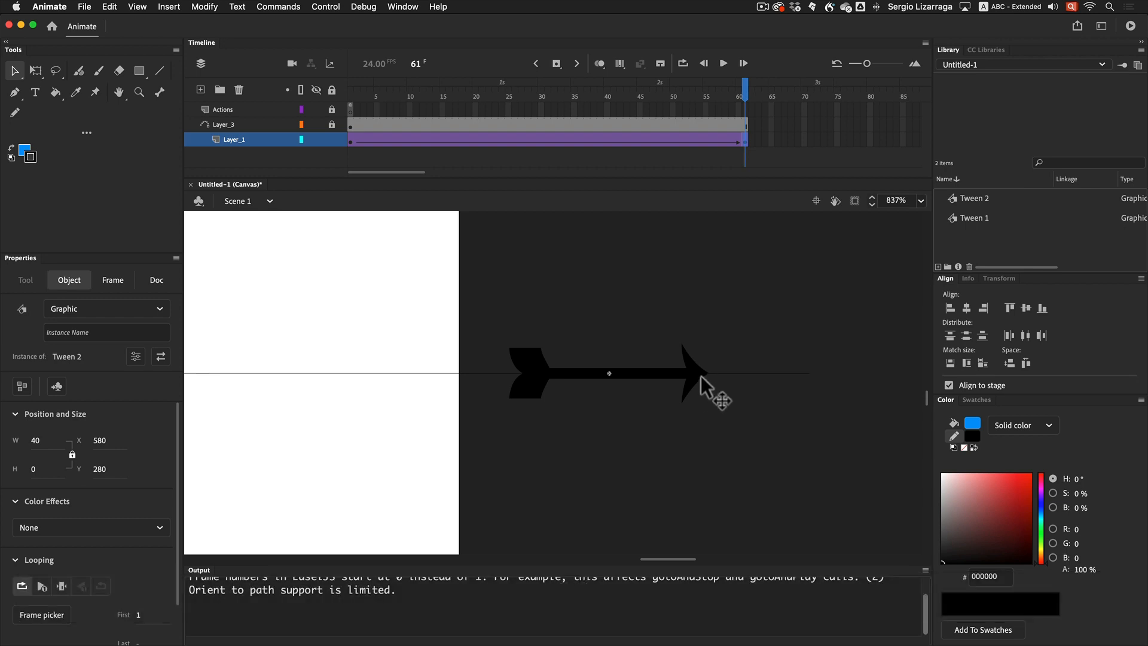
pyautogui.click(34, 70)
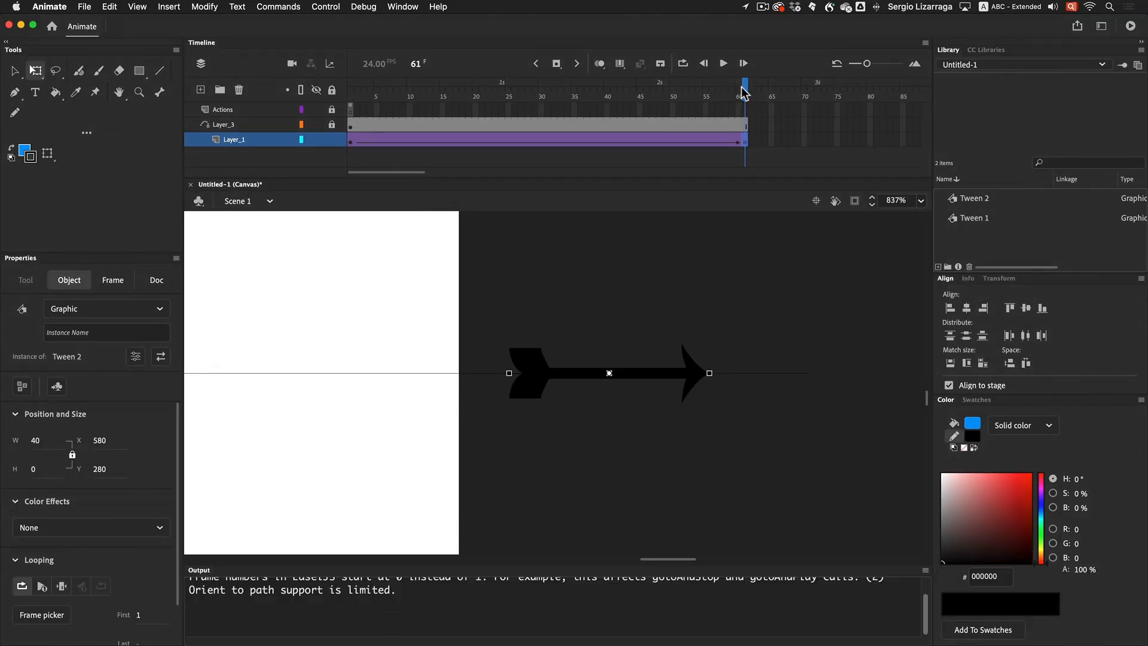
# Return to frame 1 with the whole stage in view and scrub the timeline to preview the arrow's motion along the path
pyautogui.moveTo(743, 91); pyautogui.dragTo(335, 98)
pyautogui.click(335, 99)
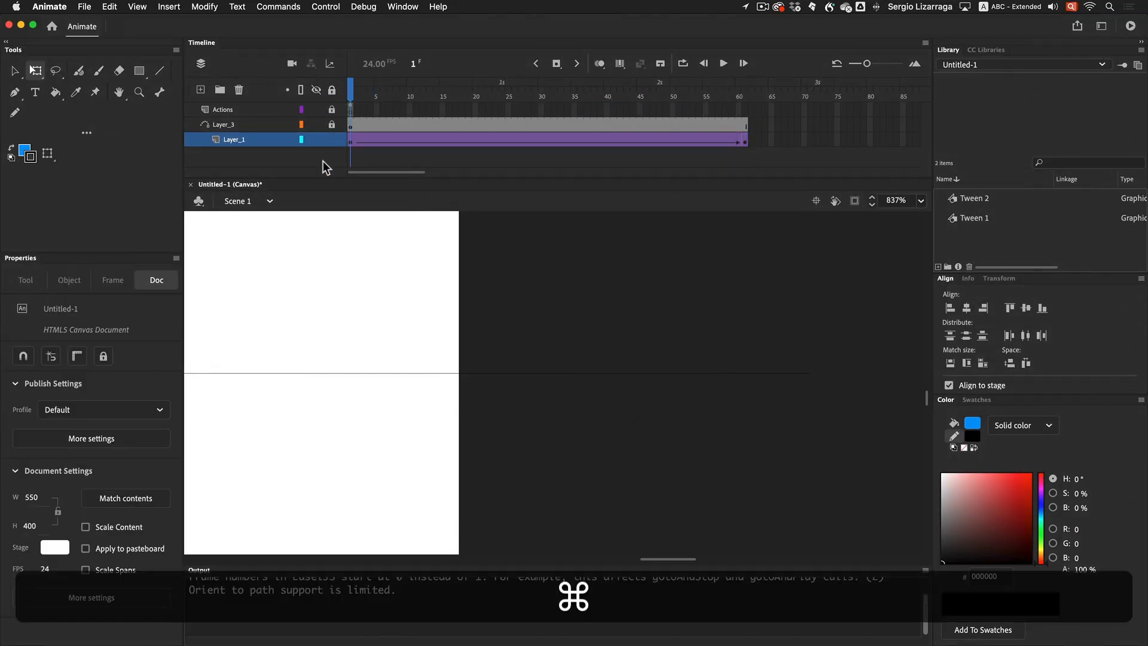
pyautogui.press('cmd+2')
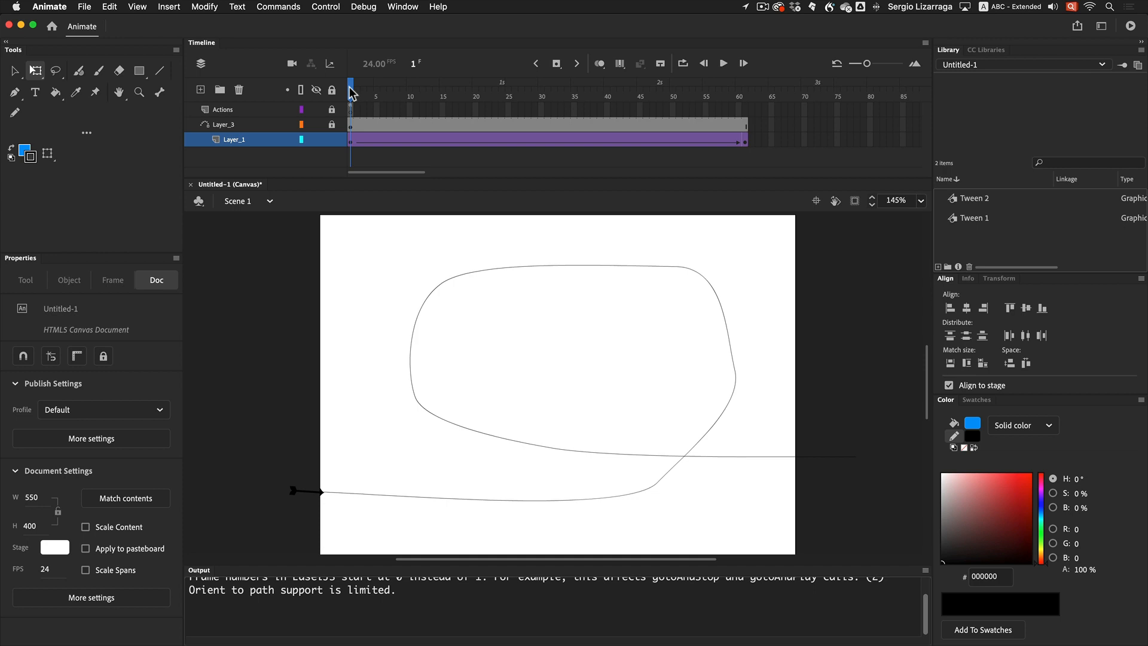
pyautogui.moveTo(351, 92); pyautogui.dragTo(332, 116)
# Enable Orient to path for the classic tween at frame 1 of Layer_1 and test the movie in the browser
pyautogui.click(350, 141)
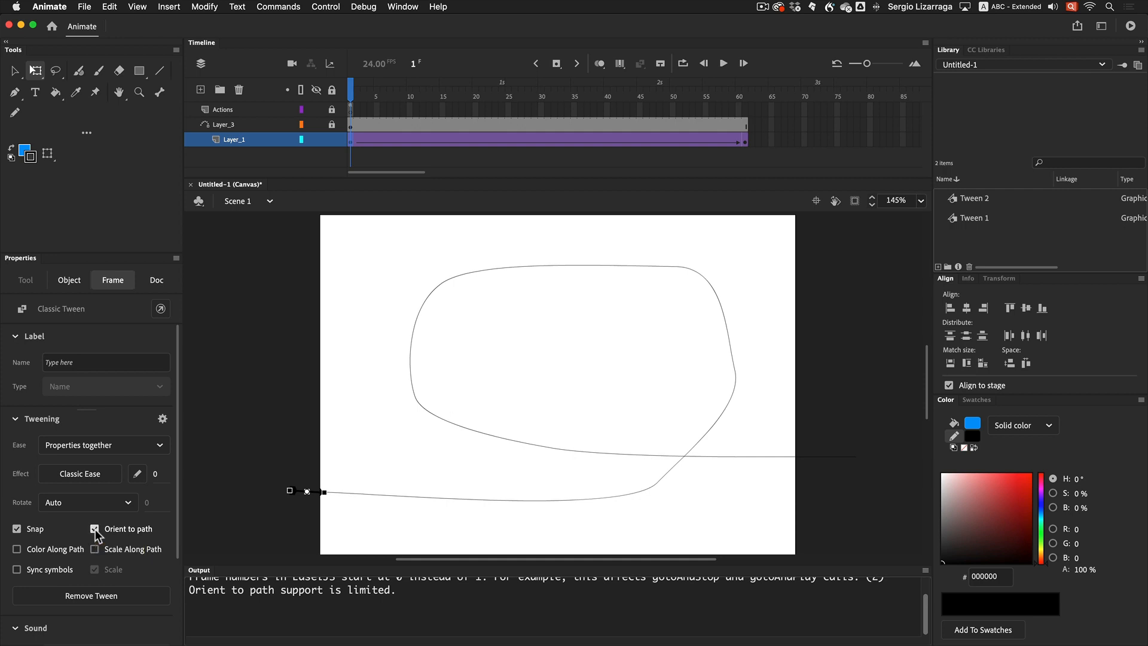
pyautogui.moveTo(349, 91)
pyautogui.mouseDown()
pyautogui.moveTo(752, 97)
pyautogui.moveTo(346, 83)
pyautogui.mouseUp()
pyautogui.press('super+Return')
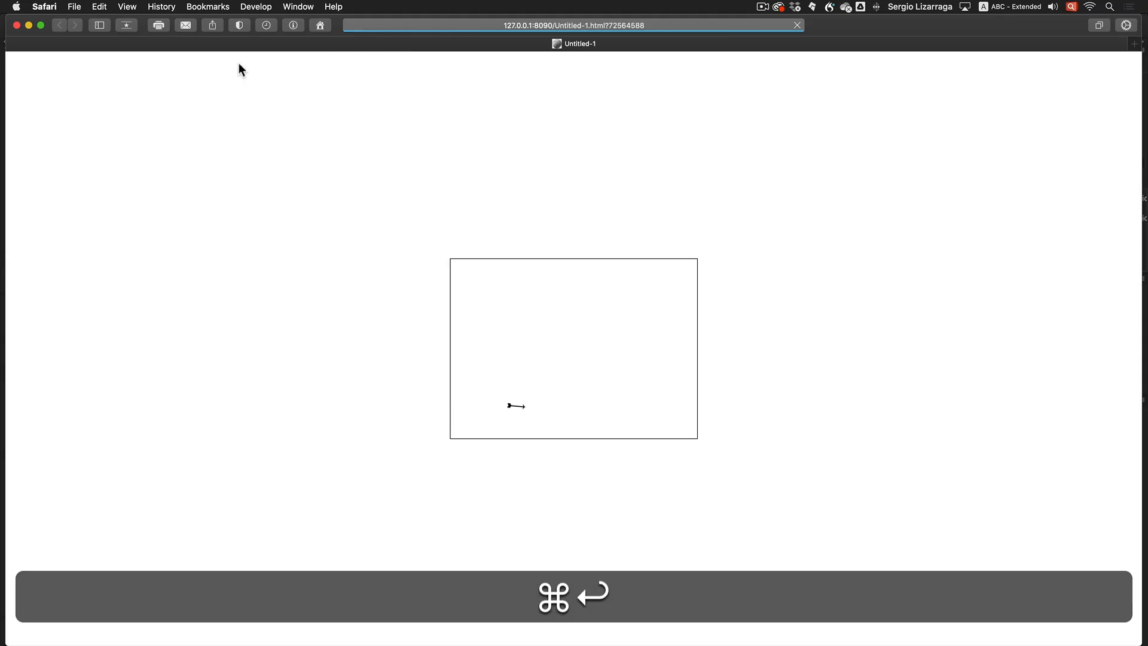